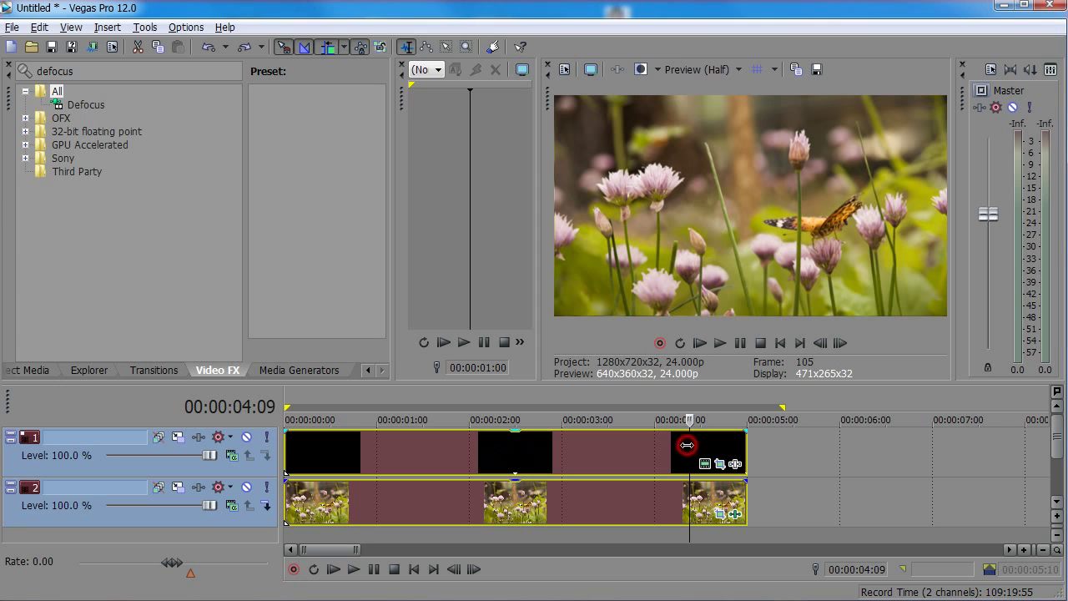
# Return the playhead to the project start and enlarge the video preview by narrowing the neighbouring docks and the timeline.
pyautogui.moveTo(687, 445); pyautogui.dragTo(282, 447)
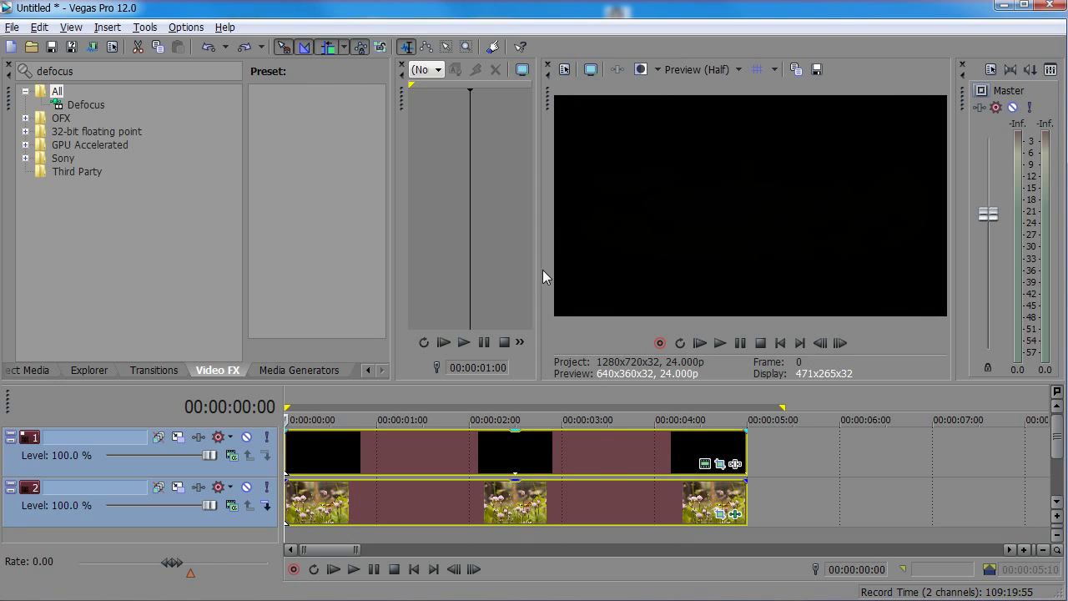
pyautogui.moveTo(543, 269); pyautogui.dragTo(395, 270)
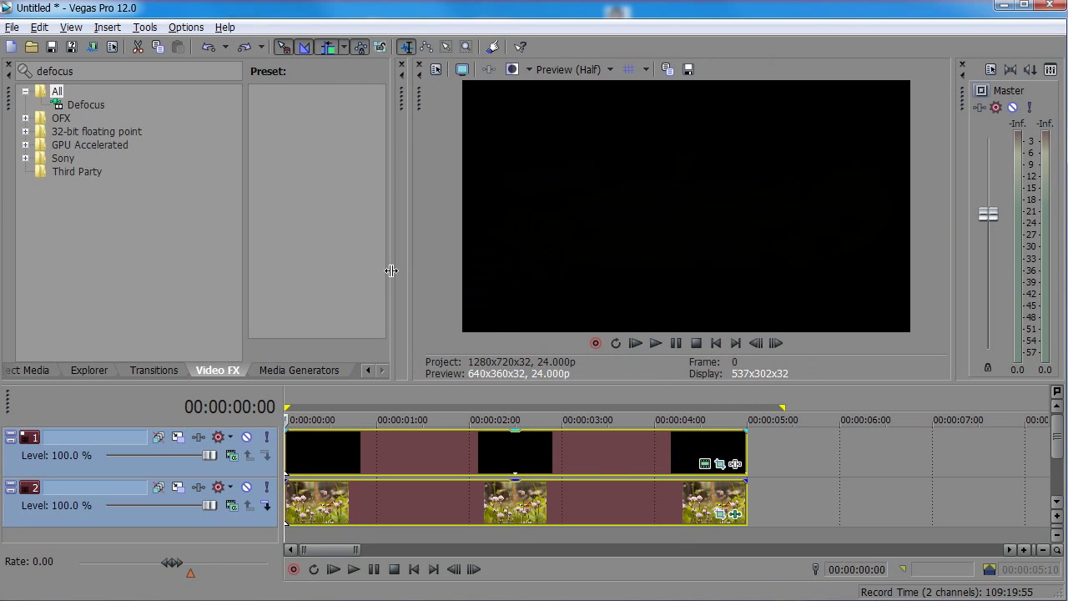
pyautogui.click(391, 270)
pyautogui.moveTo(410, 262); pyautogui.dragTo(322, 262)
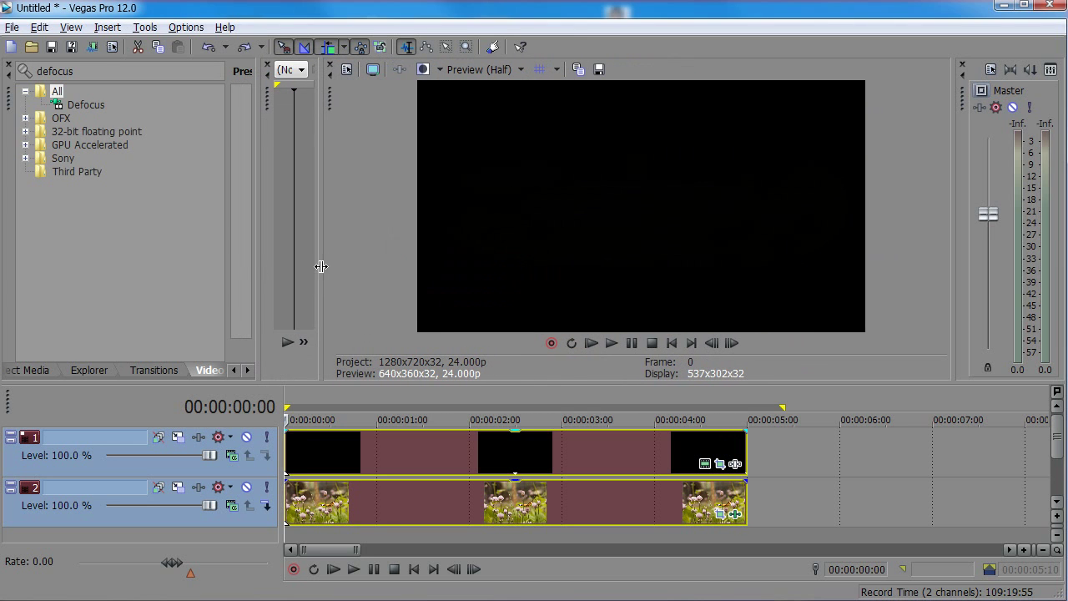
pyautogui.moveTo(367, 384); pyautogui.dragTo(374, 408)
# Play the finished opening effect from the start and examine its defocused, vignetted look around frame 12.
pyautogui.press('space')
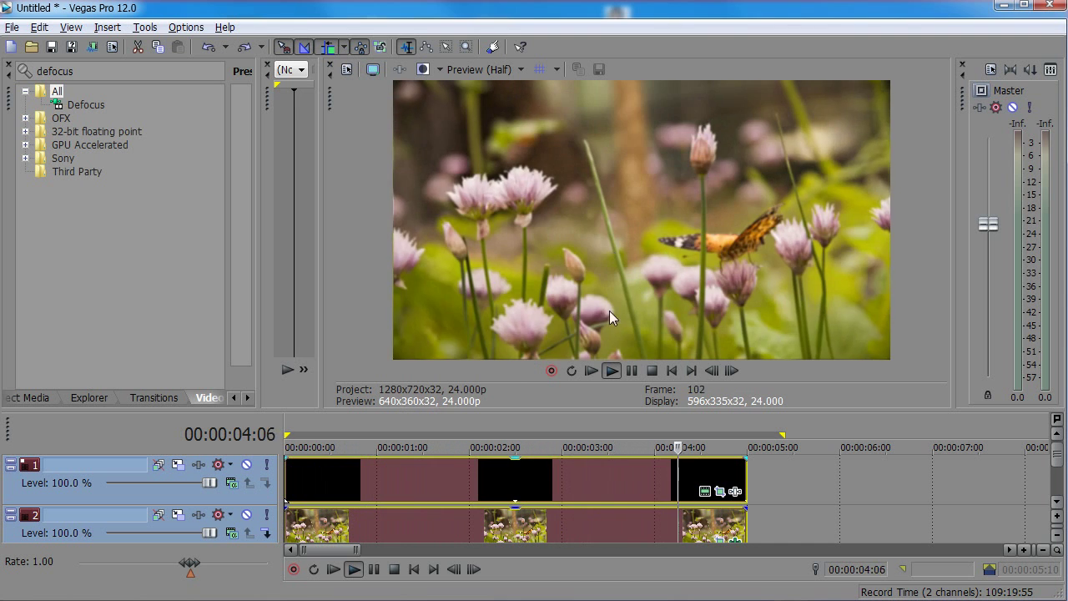
pyautogui.press('space')
pyautogui.press('space')
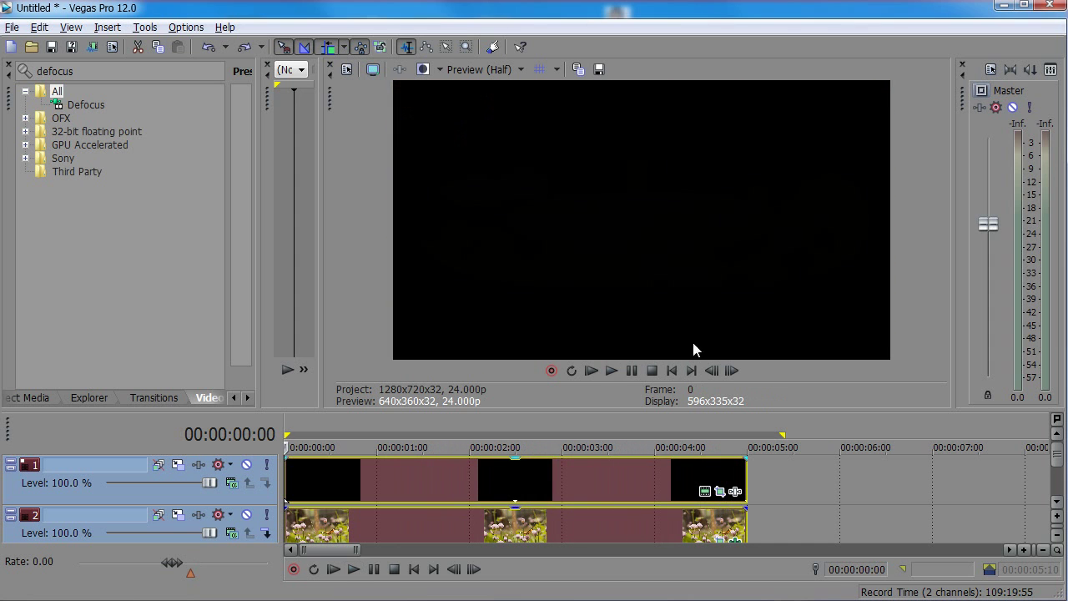
pyautogui.moveTo(286, 448); pyautogui.dragTo(334, 447)
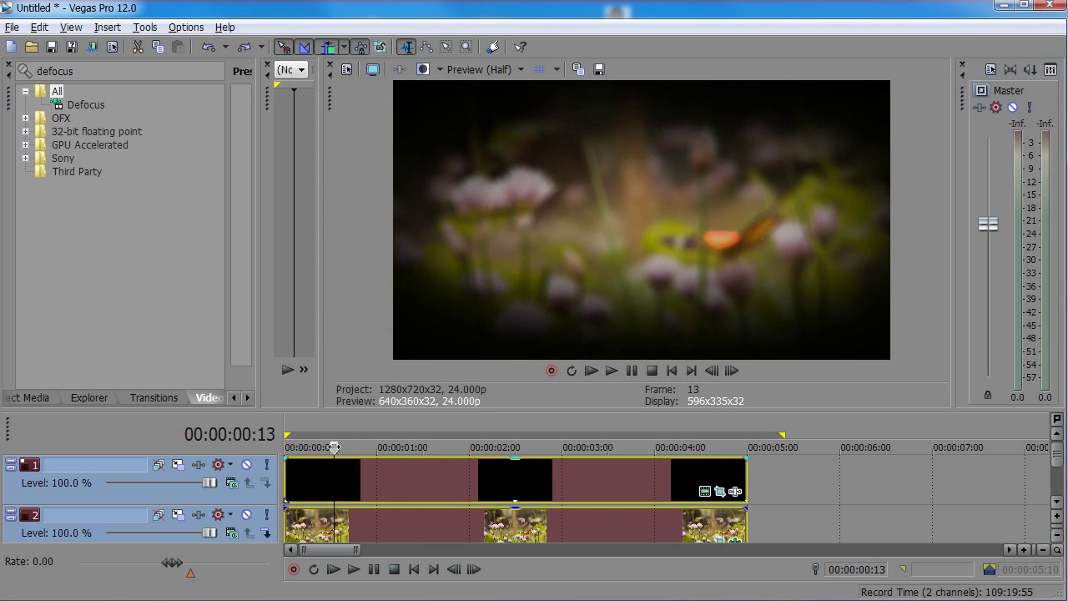
pyautogui.click(811, 482)
pyautogui.click(330, 483)
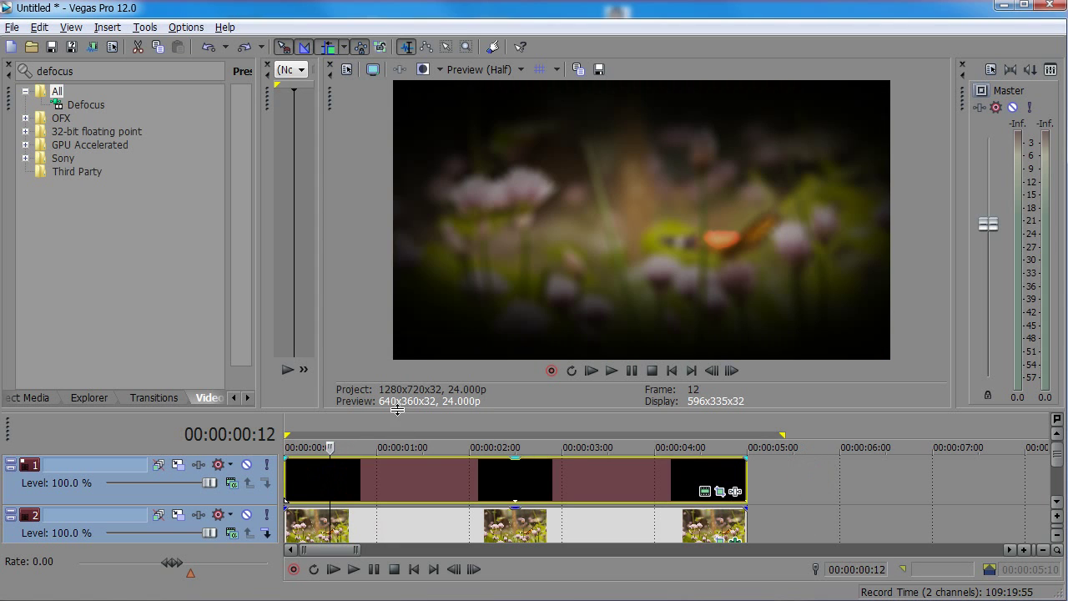
# Examine the black event on track 1 and the flower photo event on track 2, making more room for the timeline.
pyautogui.moveTo(397, 409); pyautogui.dragTo(398, 386)
pyautogui.click(788, 452)
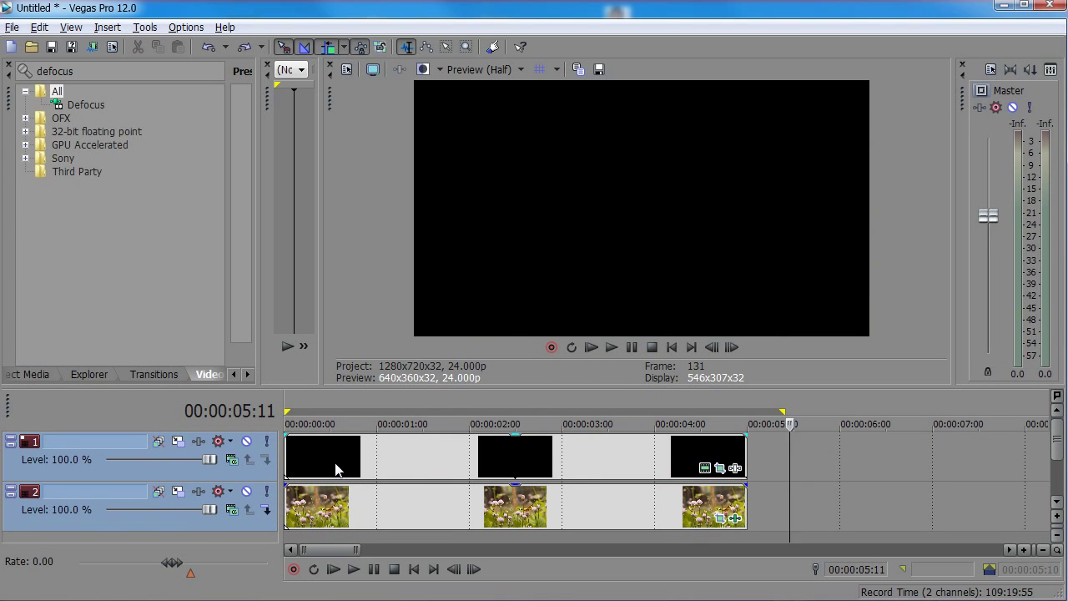
pyautogui.click(762, 453)
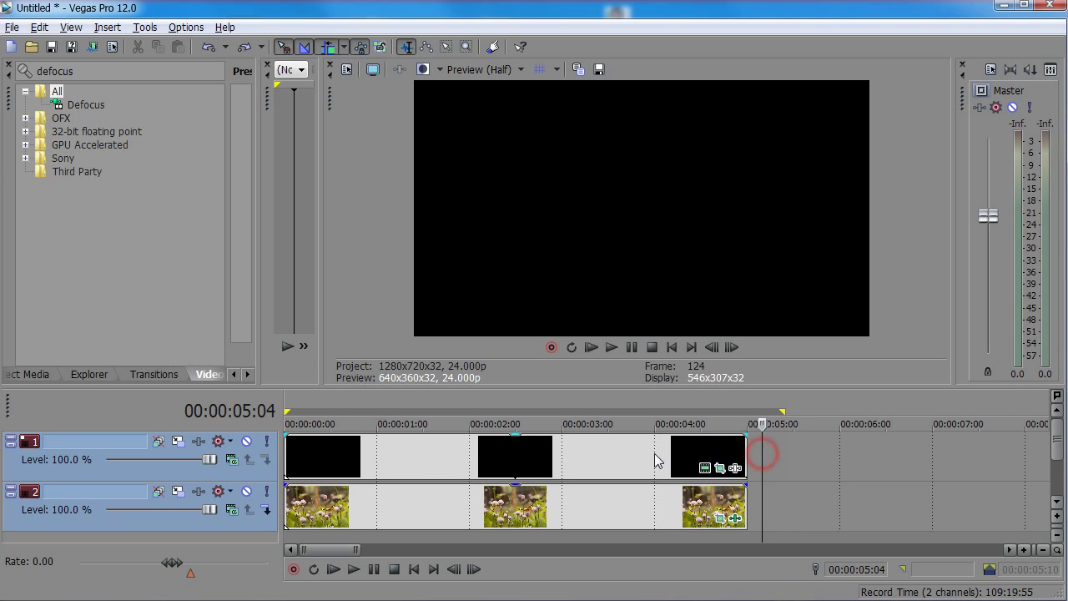
pyautogui.click(419, 459)
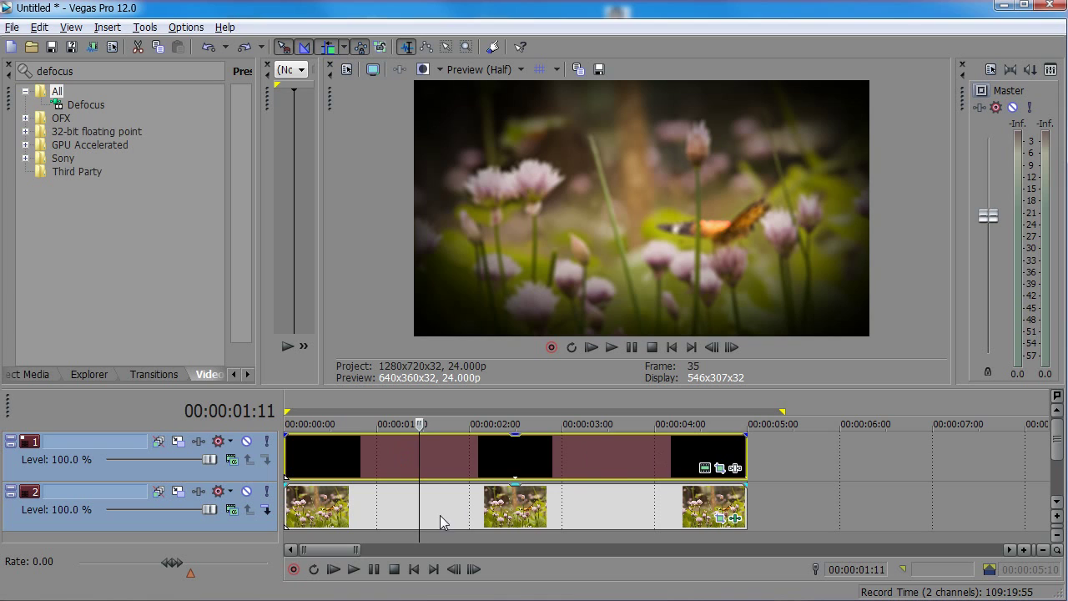
pyautogui.click(396, 496)
pyautogui.click(376, 461)
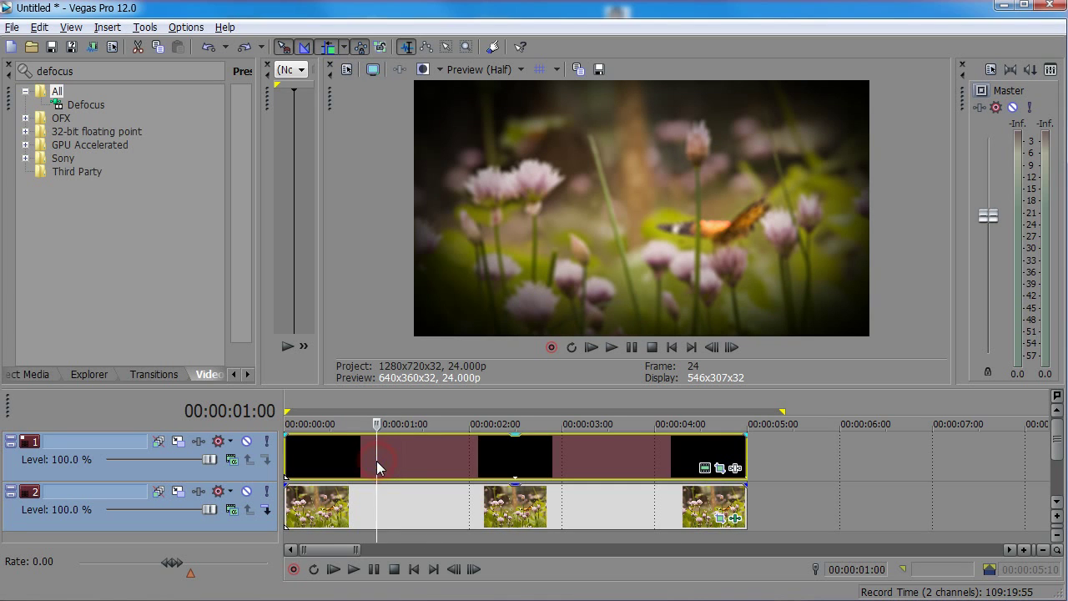
pyautogui.click(385, 503)
pyautogui.click(380, 469)
# Delete the black event from track 1 and the flower photo event from track 2.
pyautogui.moveTo(799, 507); pyautogui.dragTo(369, 507)
pyautogui.press('Delete')
pyautogui.click(310, 449)
pyautogui.press('Delete')
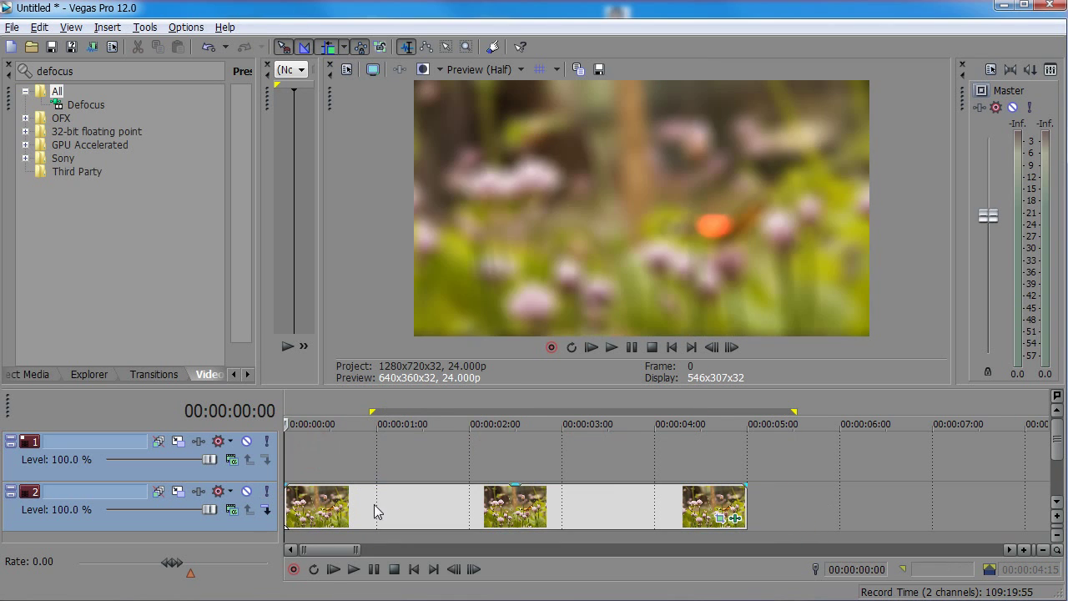
pyautogui.click(374, 504)
pyautogui.press('Delete')
# Delete the empty track 2, leaving only one video track.
pyautogui.click(133, 464)
pyautogui.click(90, 509)
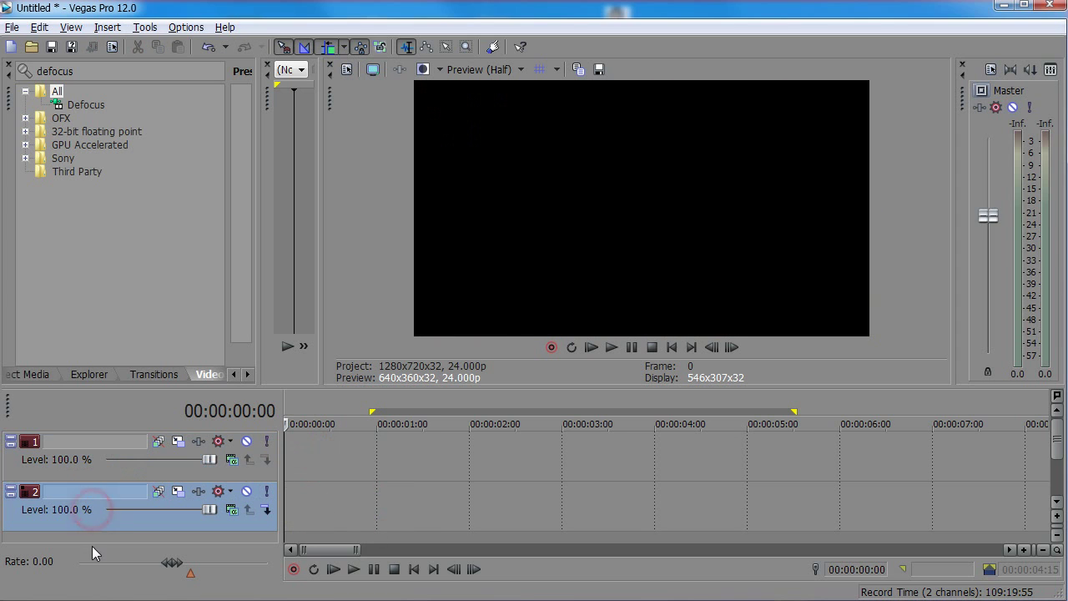
pyautogui.press('Delete')
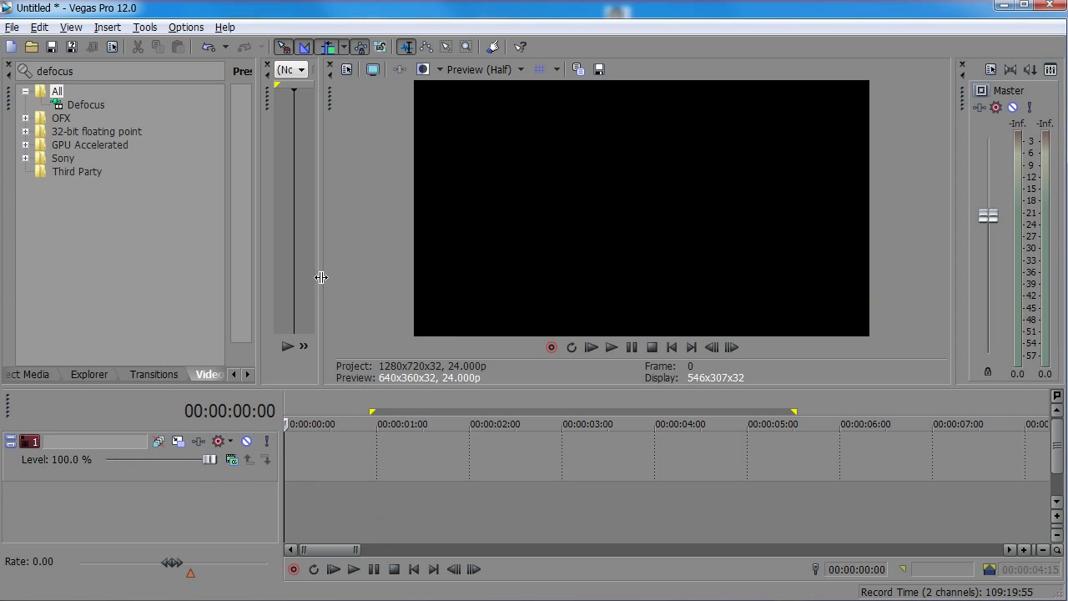
# Widen the effects and media area, narrow the trimmer, and enlarge the preset list within that area.
pyautogui.moveTo(321, 277); pyautogui.dragTo(381, 275)
pyautogui.moveTo(258, 269); pyautogui.dragTo(360, 271)
pyautogui.moveTo(243, 277); pyautogui.dragTo(221, 282)
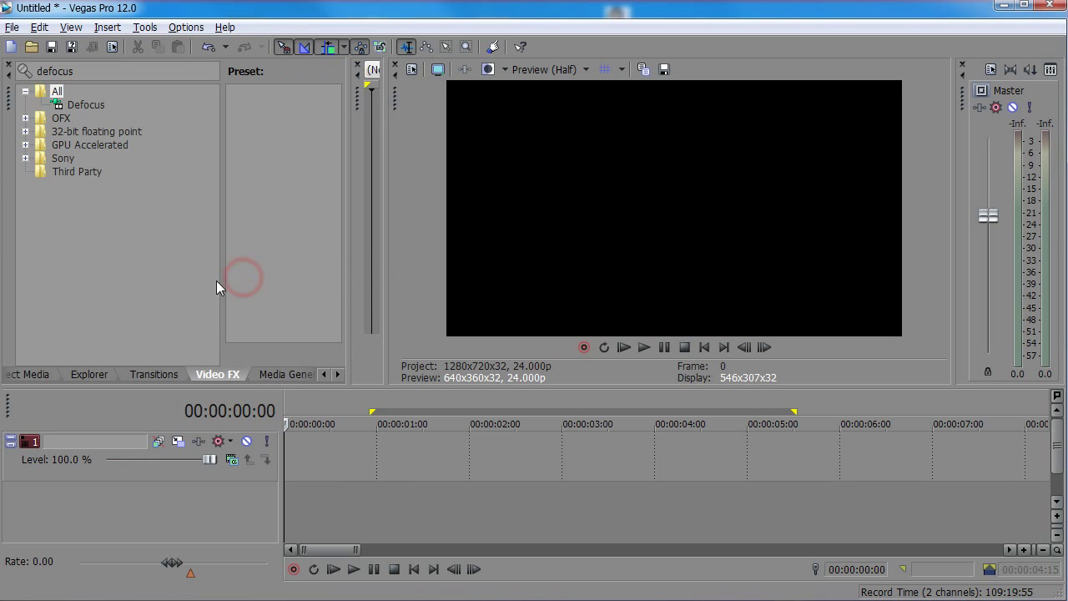
# Remove the Sony Solid Color 19 media from the project media.
pyautogui.click(28, 381)
pyautogui.click(182, 128)
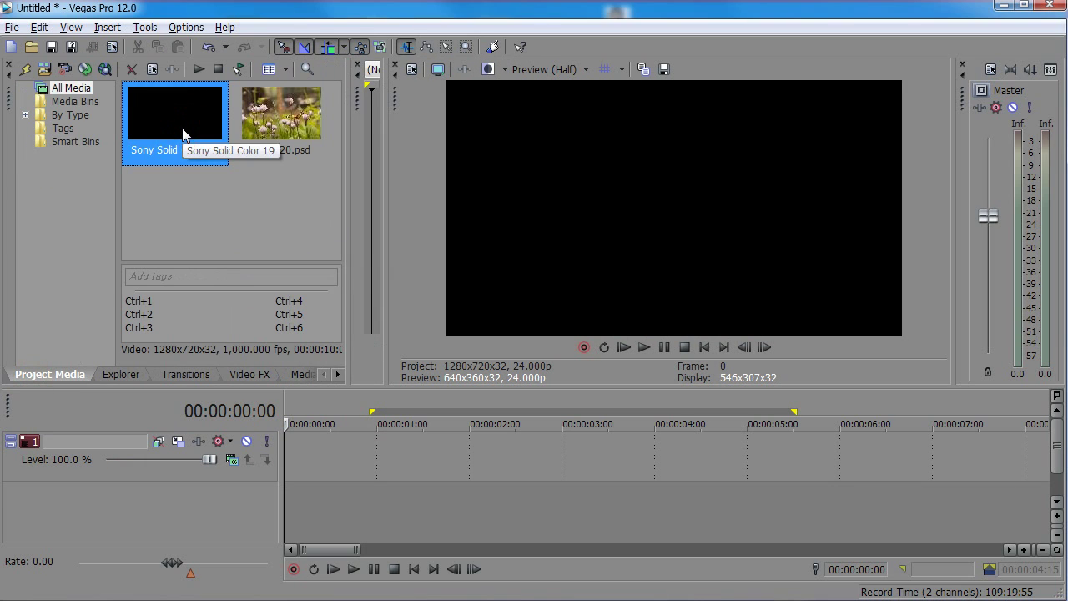
pyautogui.press('Delete')
# Place the photo 나비720.psd at the start of track 1 and preview a frame near 00:00:02:14.
pyautogui.moveTo(286, 427); pyautogui.dragTo(100, 459)
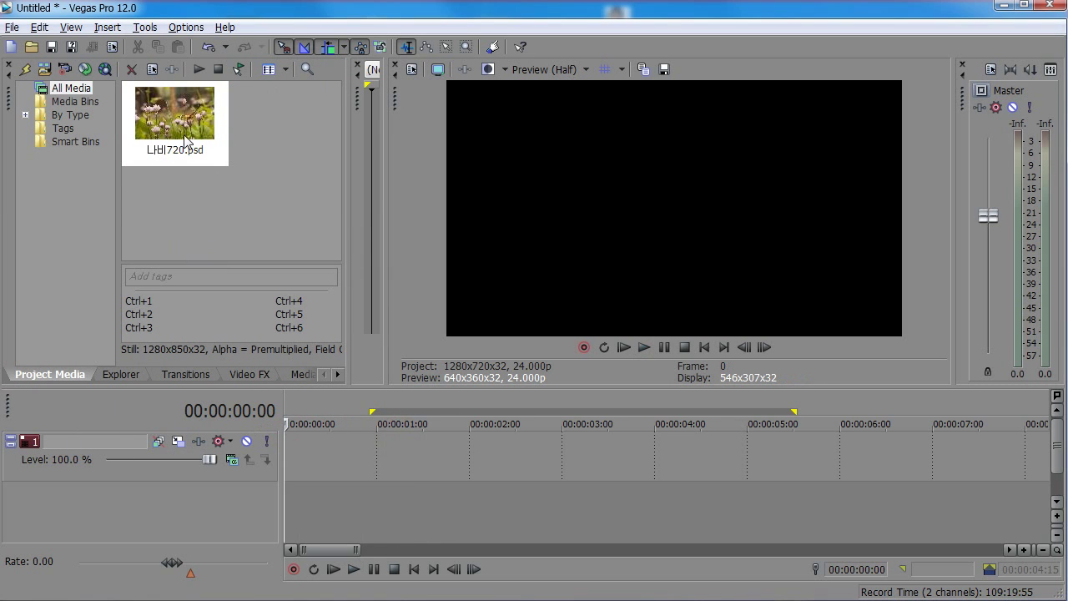
pyautogui.moveTo(200, 141); pyautogui.dragTo(278, 459)
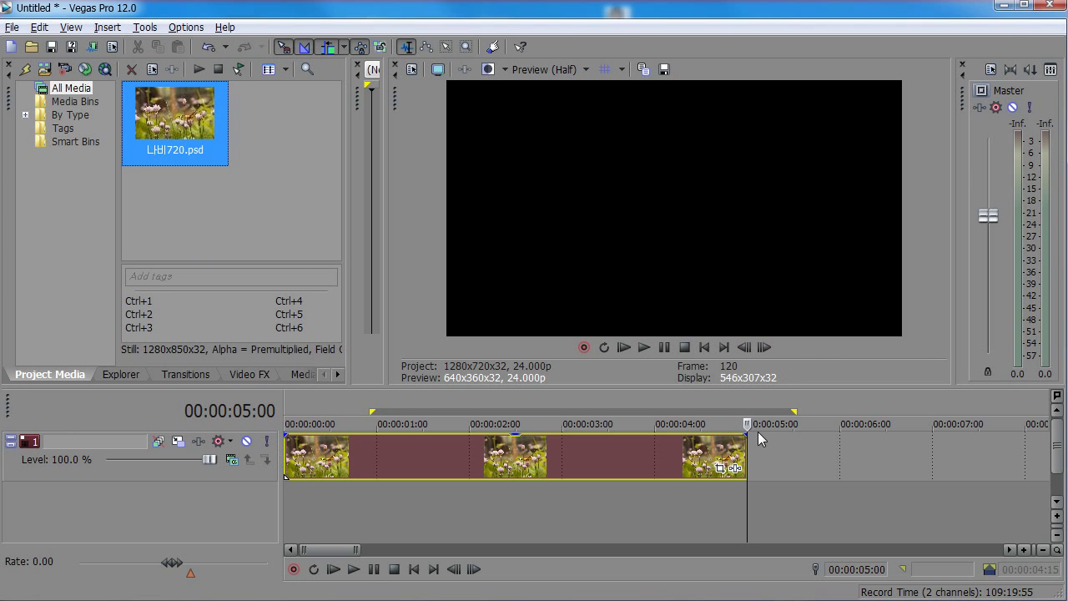
pyautogui.click(630, 444)
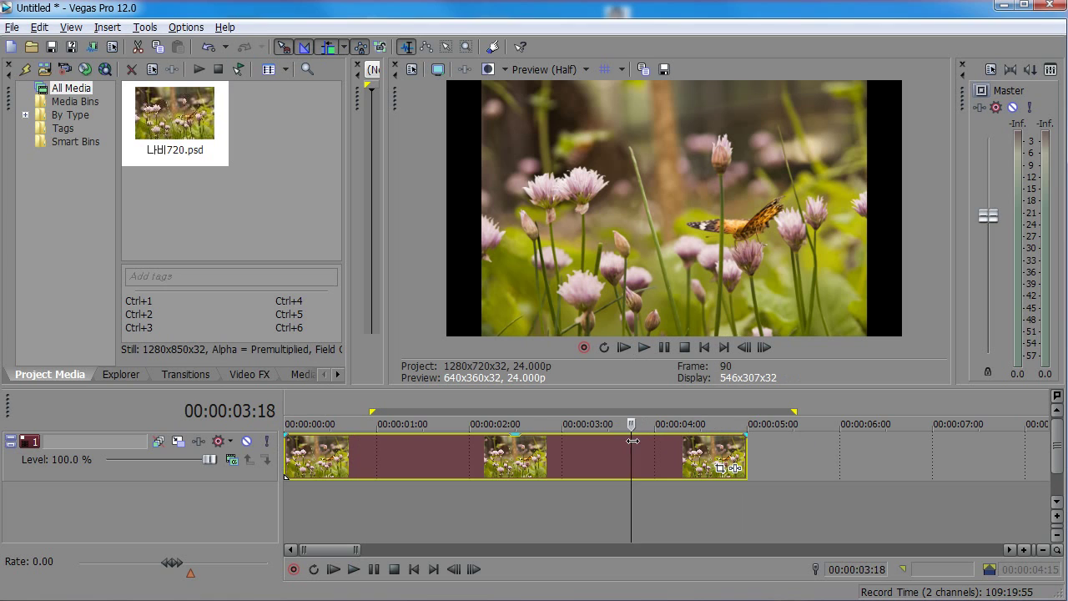
pyautogui.click(523, 442)
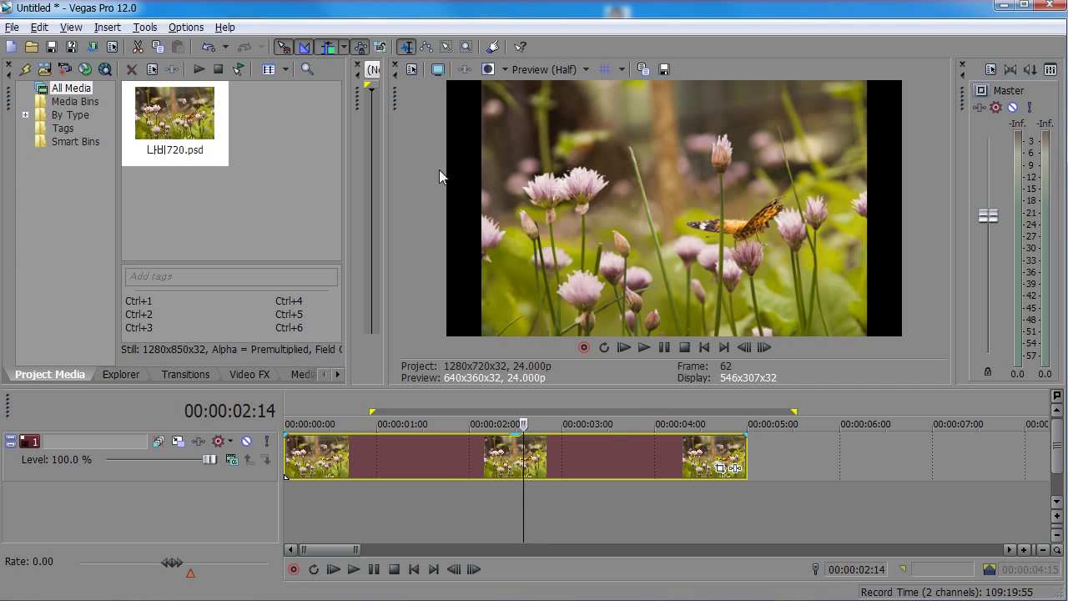
# Crop the photo event to match the output aspect in Event Pan/Crop, and check the frame at 00:00:00:16.
pyautogui.click(720, 468)
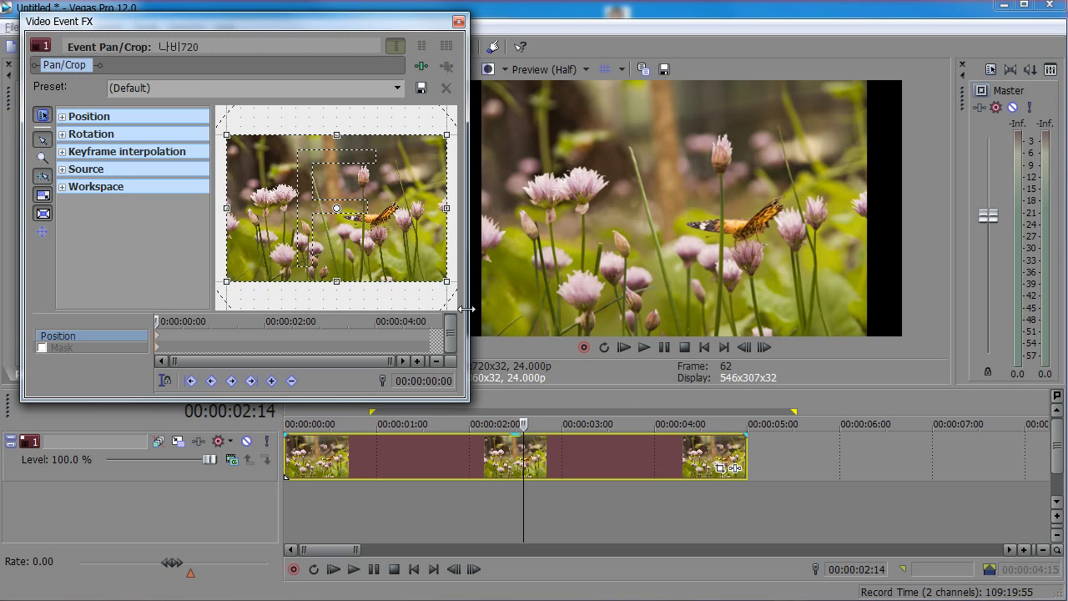
pyautogui.moveTo(468, 311); pyautogui.dragTo(619, 310)
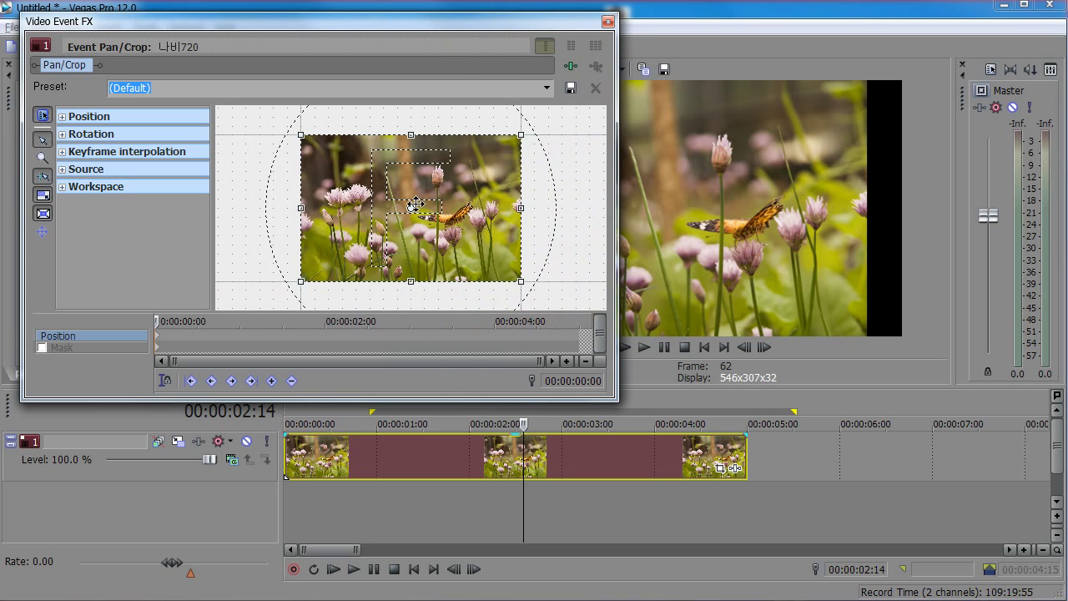
pyautogui.rightClick(348, 194)
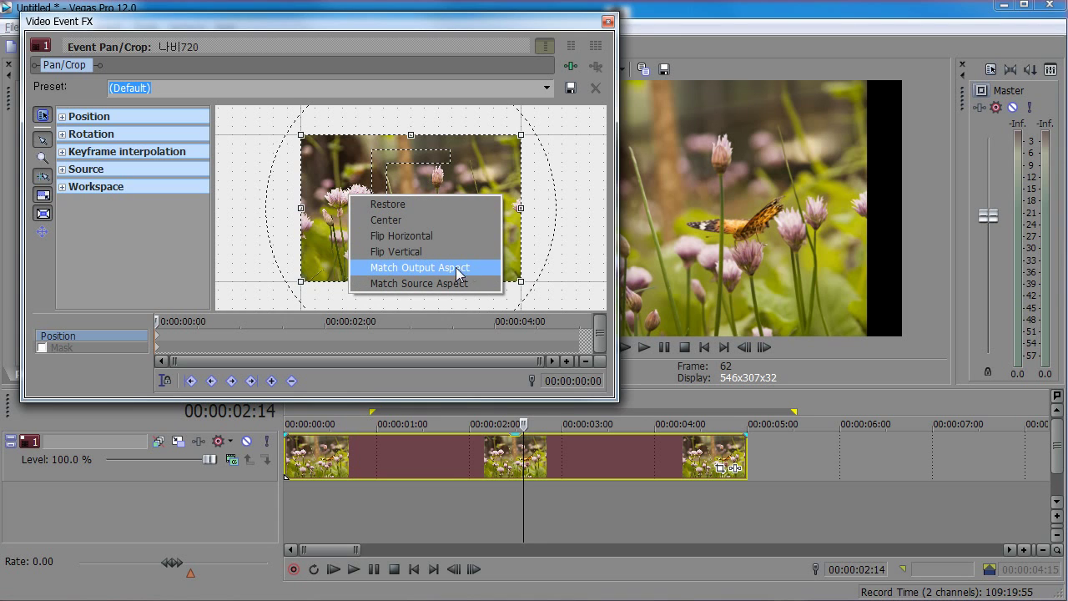
pyautogui.click(418, 276)
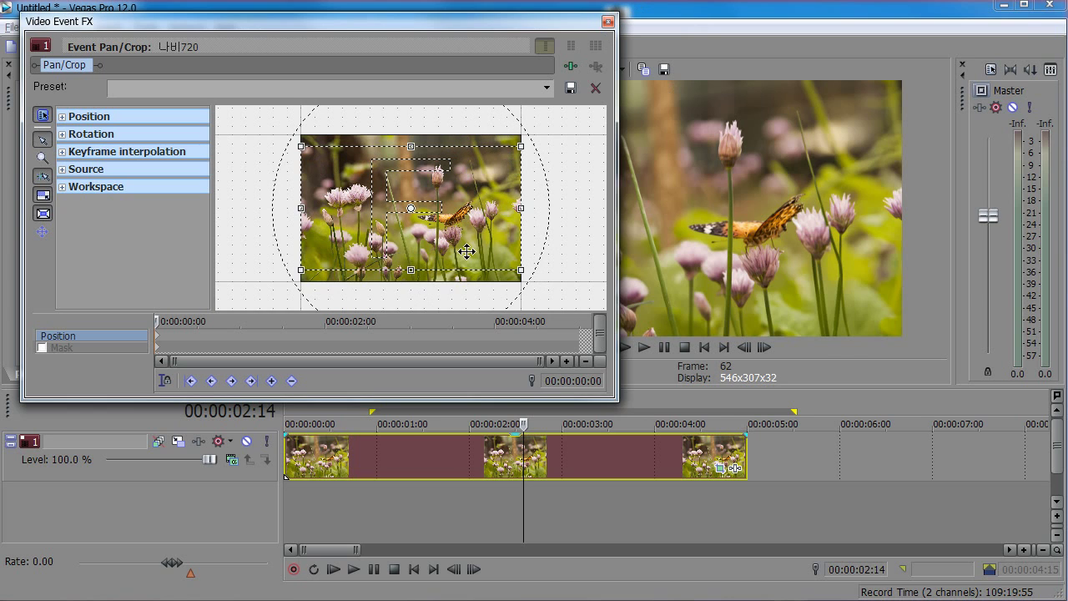
pyautogui.click(610, 25)
pyautogui.moveTo(524, 445); pyautogui.dragTo(348, 452)
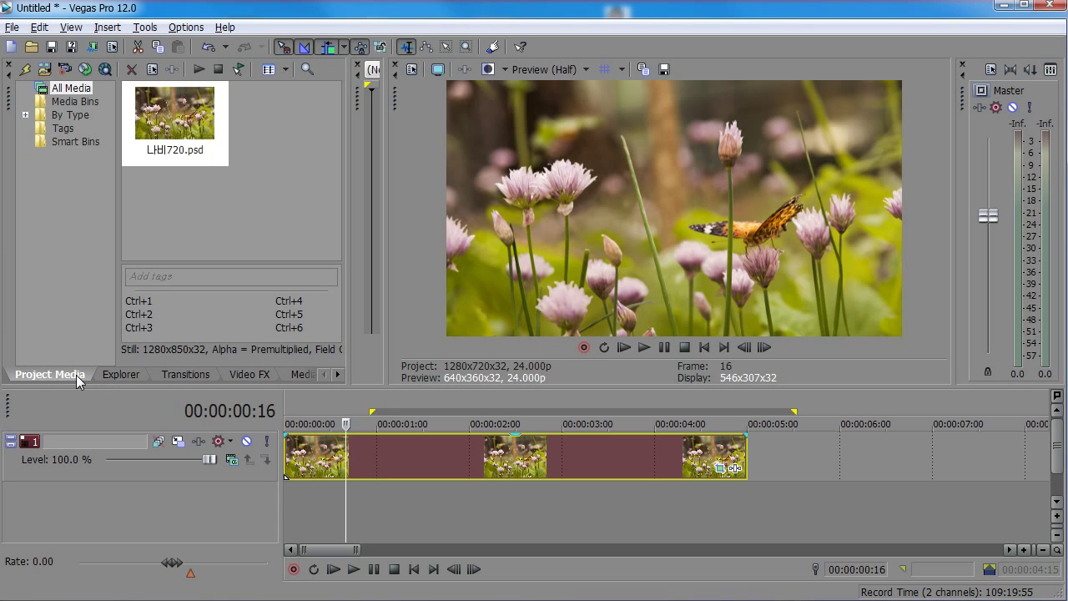
# Show the media generators with the White and Black Solid Color presets in view.
pyautogui.click(338, 374)
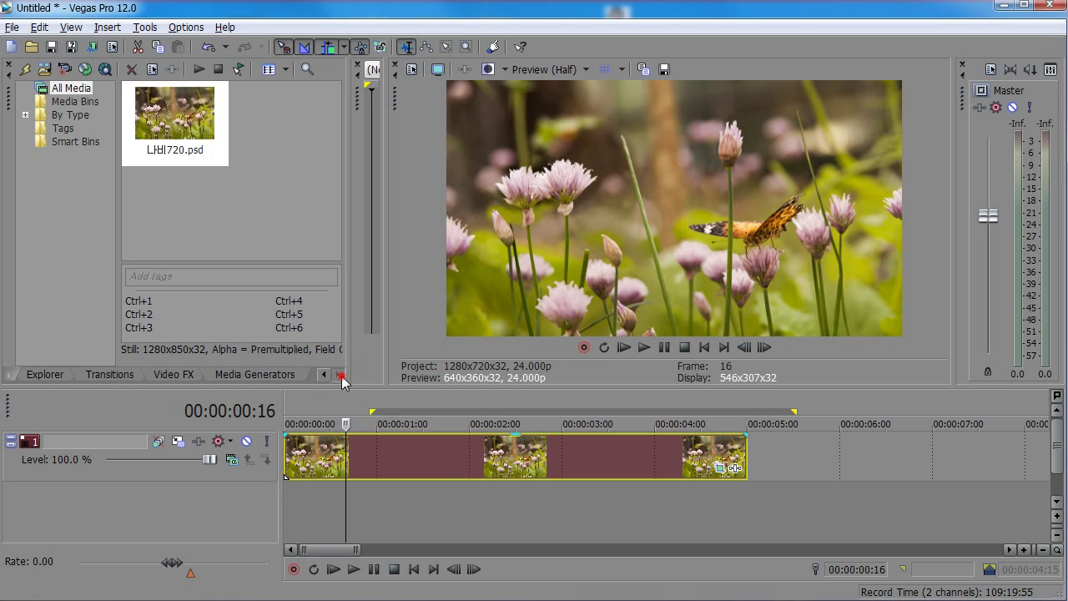
pyautogui.click(257, 375)
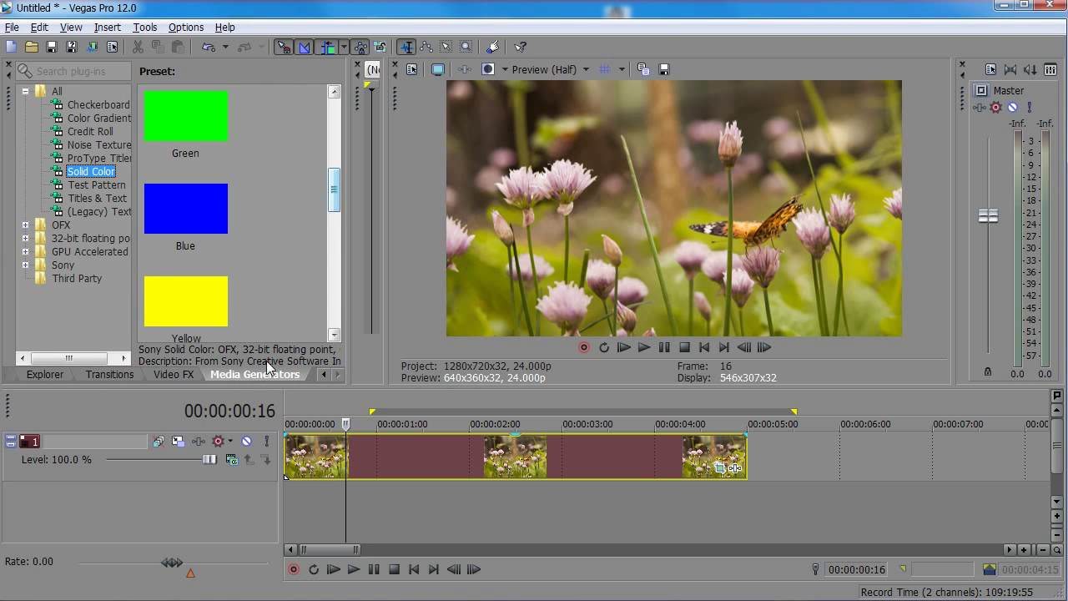
pyautogui.moveTo(335, 195); pyautogui.dragTo(347, 107)
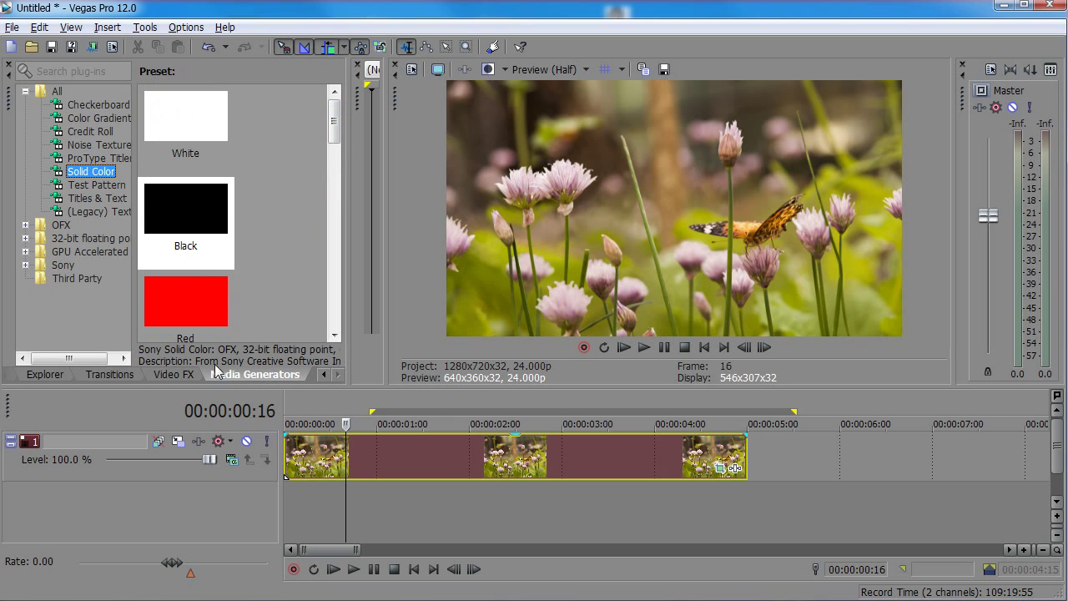
pyautogui.click(71, 27)
pyautogui.click(71, 27)
pyautogui.click(71, 28)
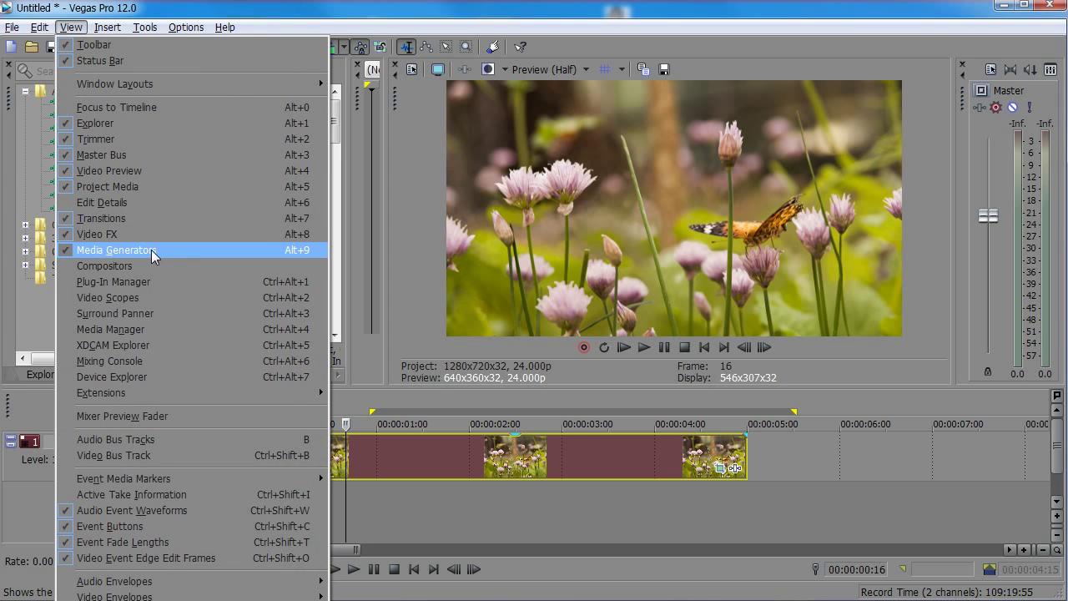
pyautogui.click(68, 250)
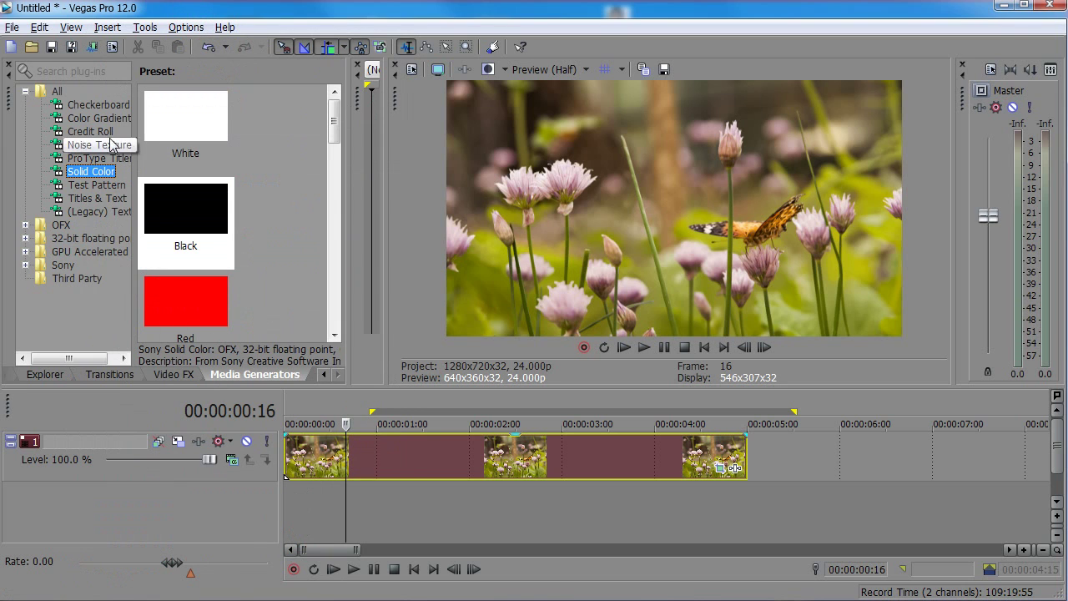
pyautogui.click(234, 375)
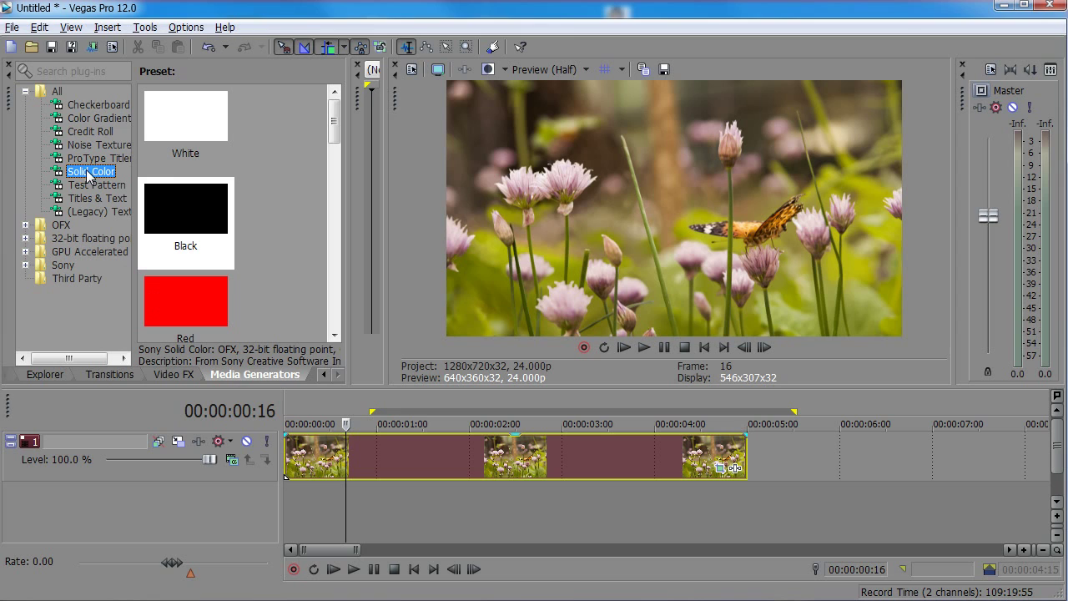
# Add the Black solid color at the start of a new track above the photo and close its generator settings.
pyautogui.moveTo(173, 212); pyautogui.dragTo(285, 437)
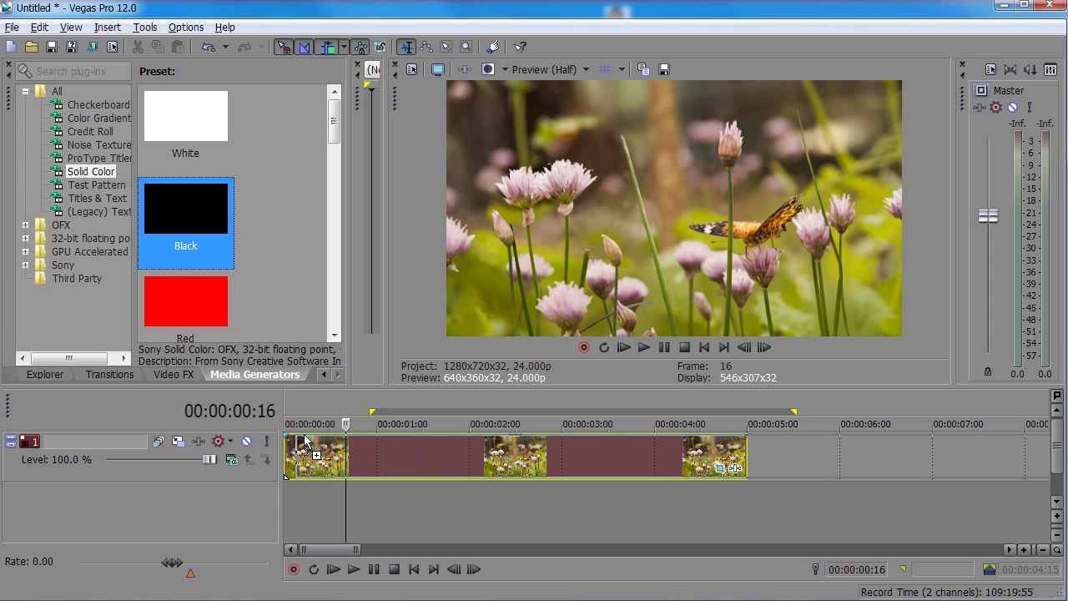
pyautogui.moveTo(293, 448)
pyautogui.mouseDown()
pyautogui.moveTo(292, 437)
pyautogui.moveTo(820, 435)
pyautogui.moveTo(804, 425)
pyautogui.moveTo(797, 446)
pyautogui.moveTo(796, 431)
pyautogui.moveTo(280, 439)
pyautogui.moveTo(626, 469)
pyautogui.moveTo(772, 443)
pyautogui.moveTo(746, 429)
pyautogui.moveTo(275, 412)
pyautogui.moveTo(323, 469)
pyautogui.moveTo(294, 432)
pyautogui.mouseUp()
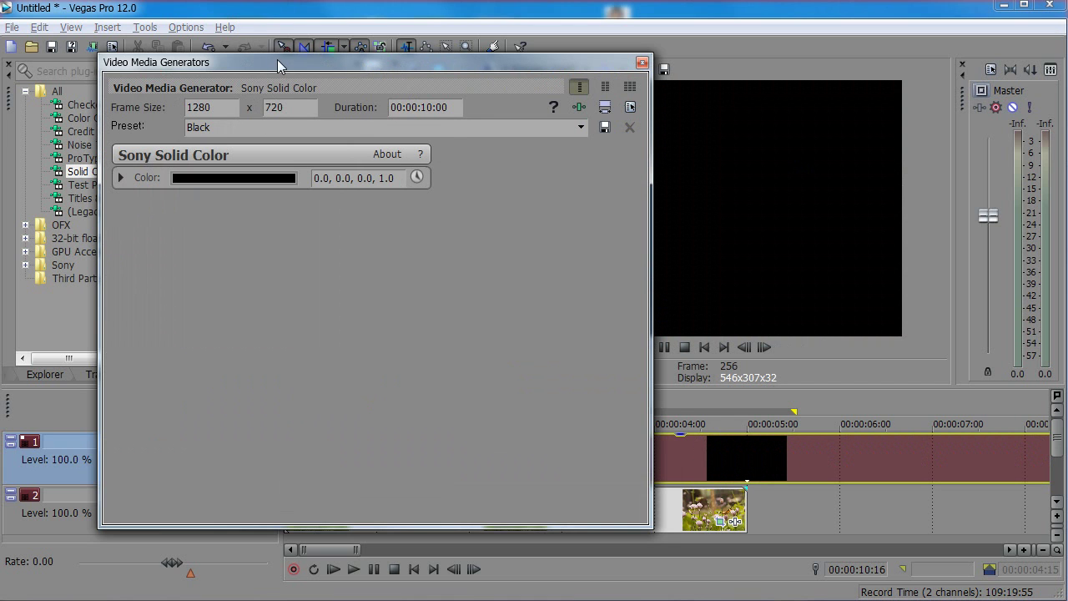
pyautogui.moveTo(279, 67); pyautogui.dragTo(596, 120)
pyautogui.moveTo(435, 117); pyautogui.dragTo(247, 75)
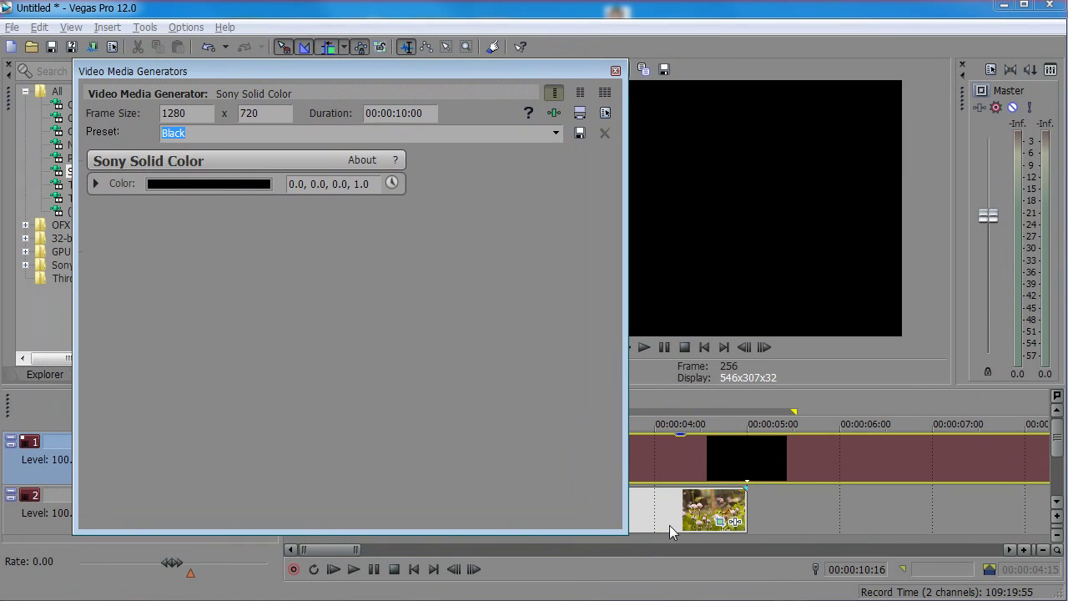
pyautogui.moveTo(625, 530); pyautogui.dragTo(530, 291)
pyautogui.click(518, 72)
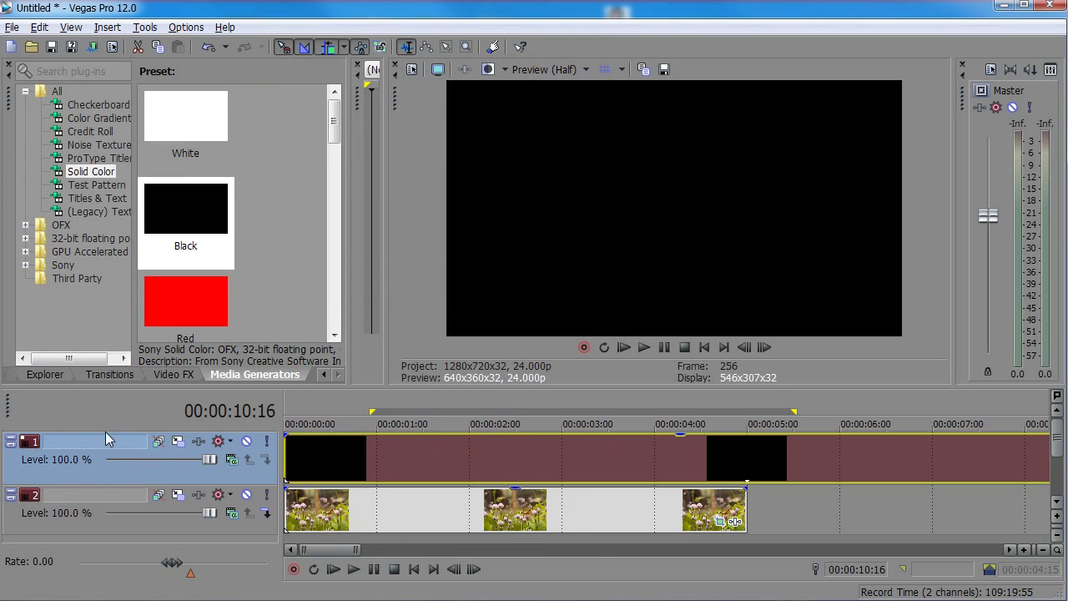
# Split the black event at the photo's end, 00:00:05:00, and delete the part beyond it.
pyautogui.click(365, 472)
pyautogui.click(701, 451)
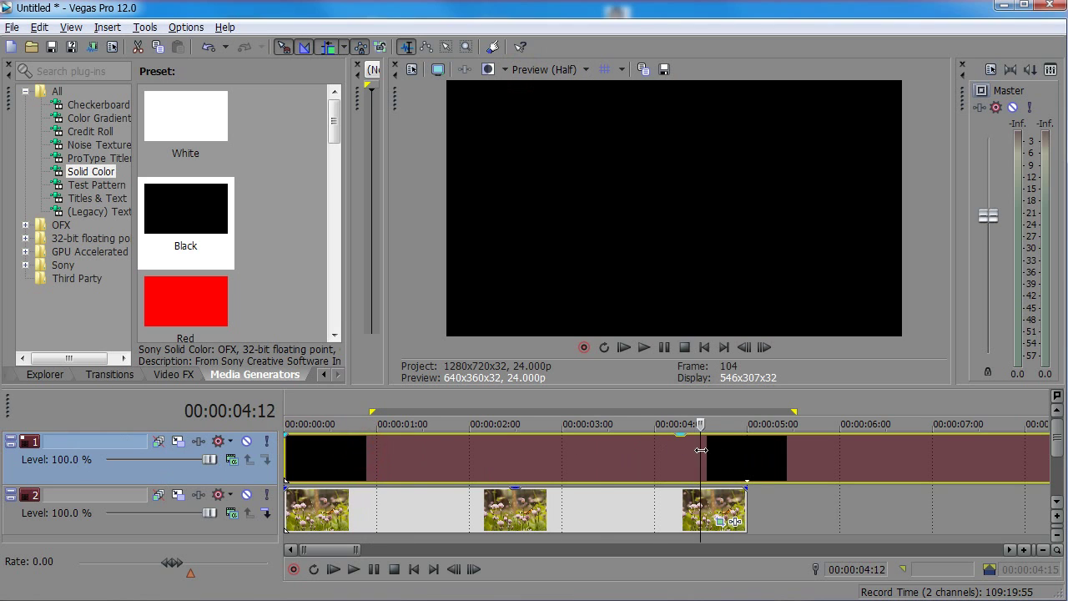
pyautogui.click(746, 450)
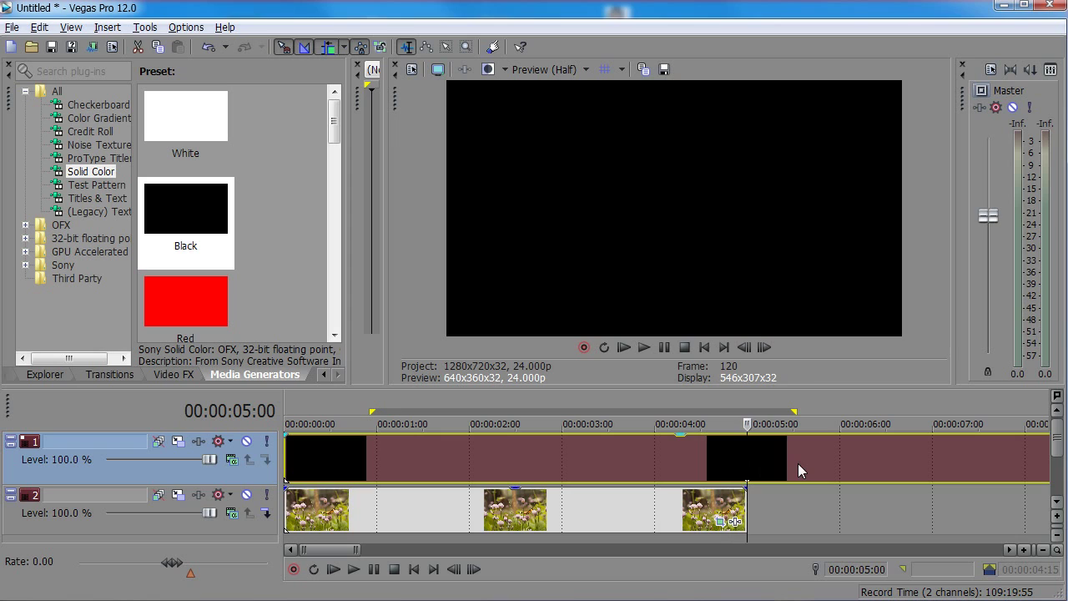
pyautogui.rightClick(751, 451)
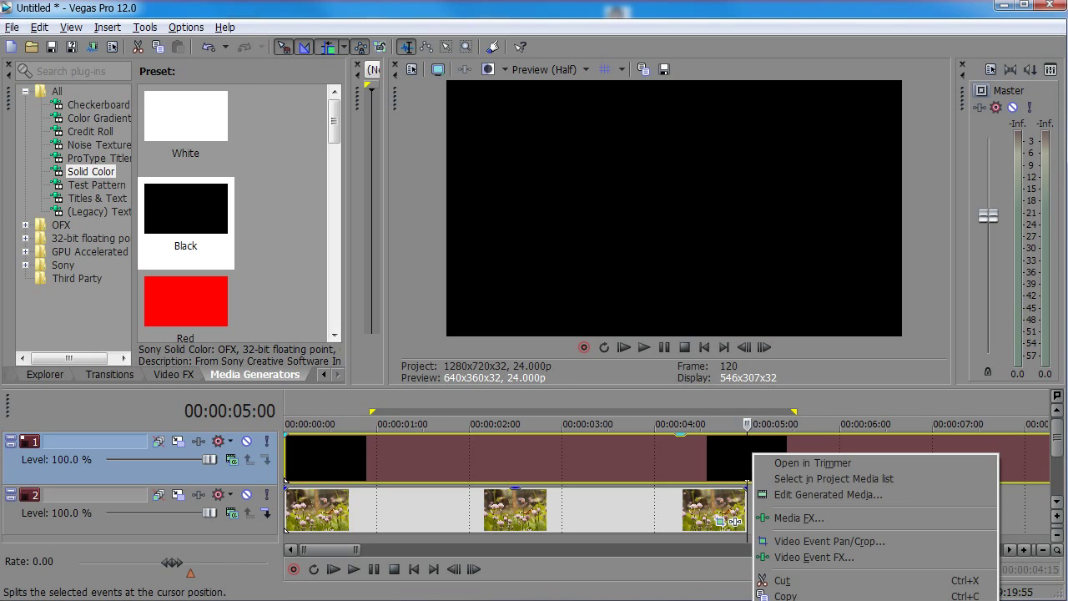
pyautogui.click(801, 600)
pyautogui.click(816, 457)
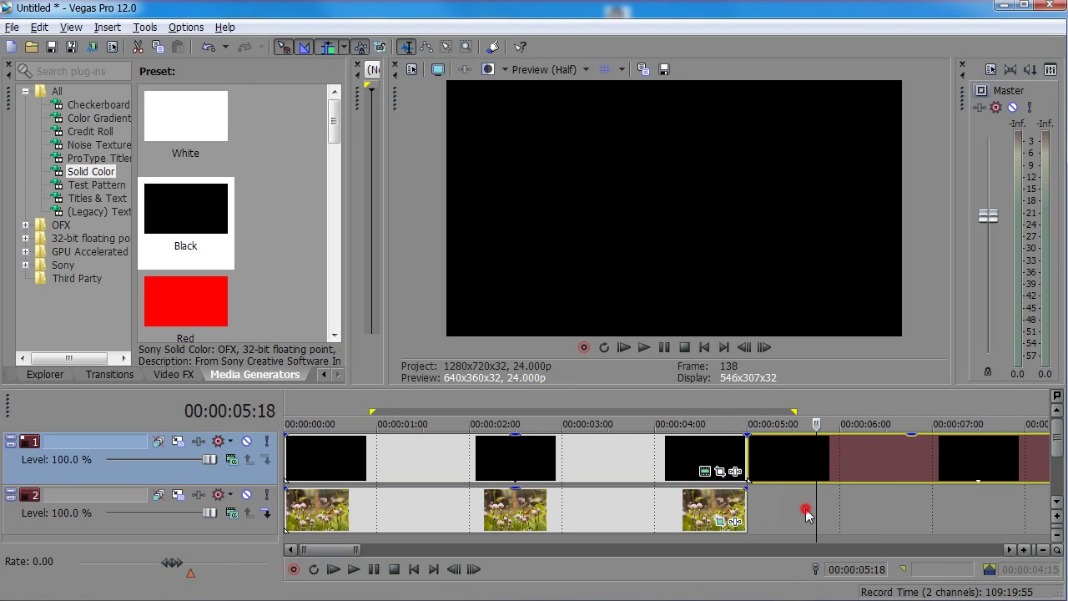
pyautogui.click(787, 460)
pyautogui.press('Delete')
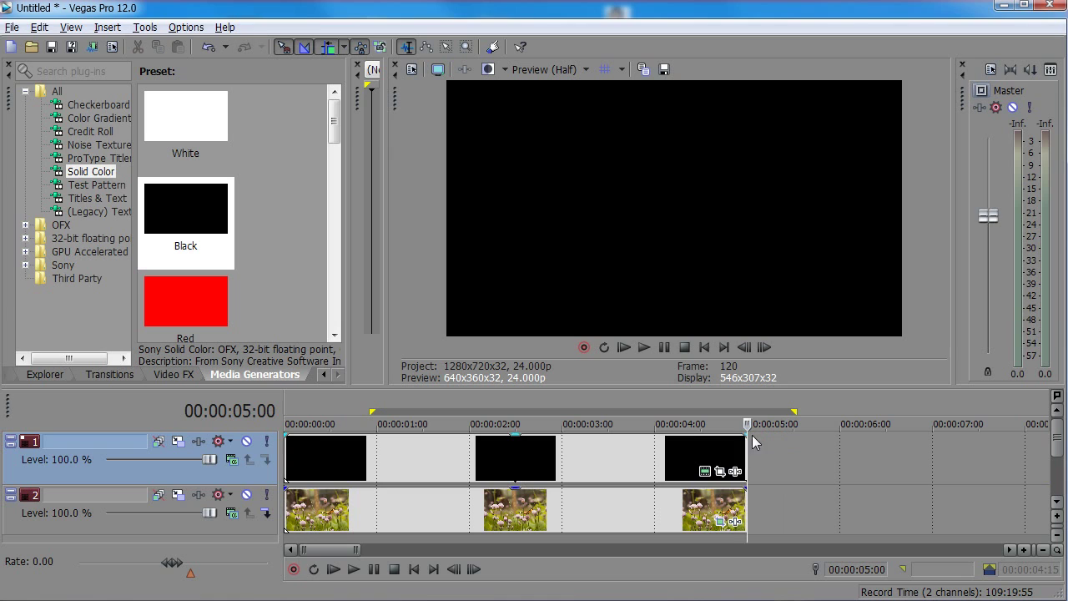
# Open Event Pan/Crop for the black event on track 1, make its window taller and enable the Mask for editing.
pyautogui.moveTo(749, 425); pyautogui.dragTo(538, 454)
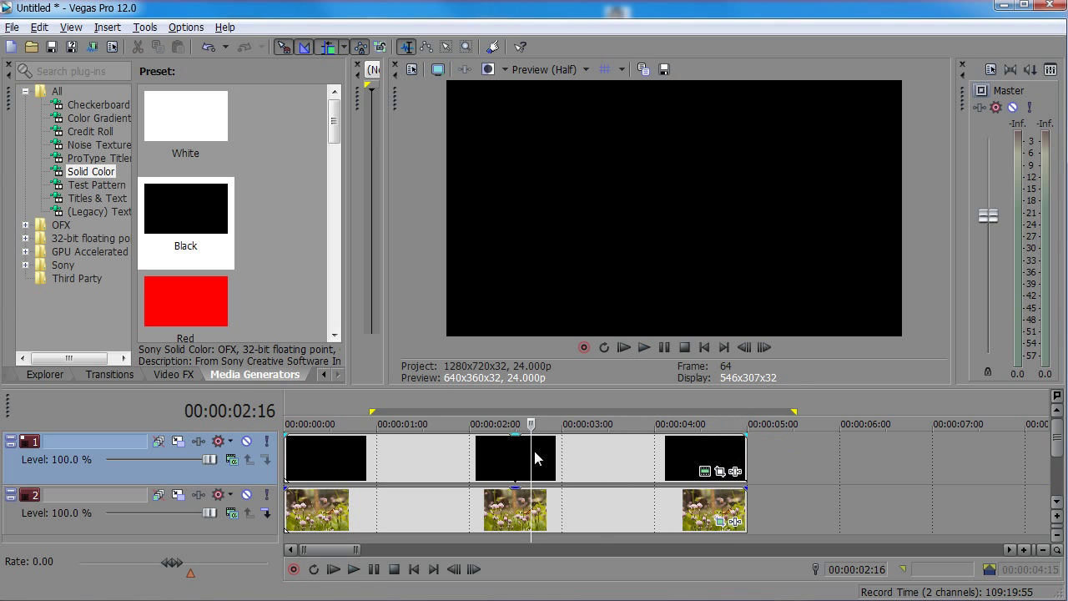
pyautogui.click(529, 454)
pyautogui.click(333, 461)
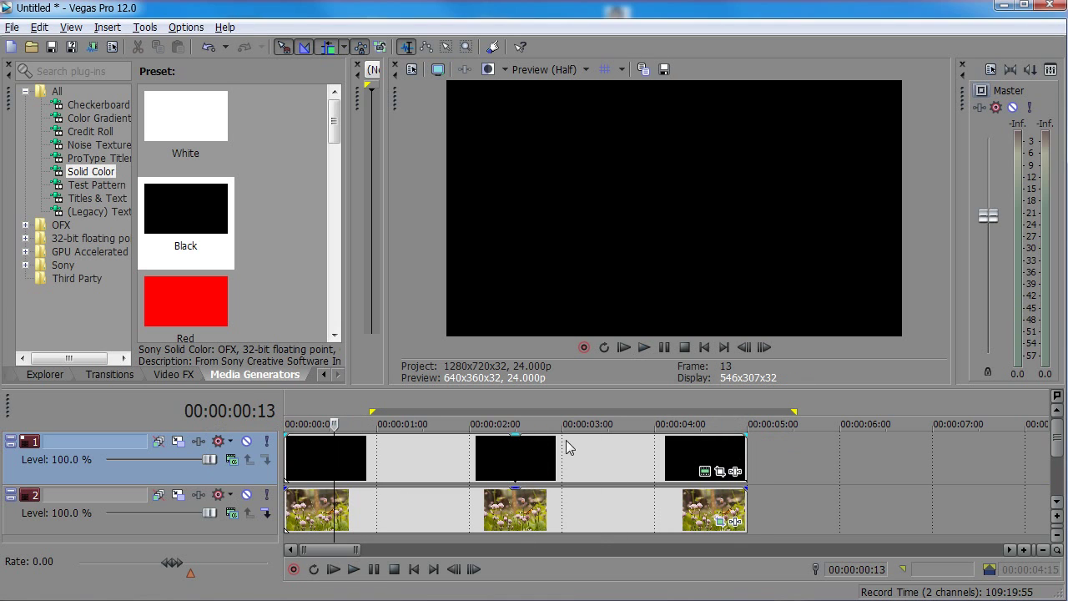
pyautogui.click(593, 451)
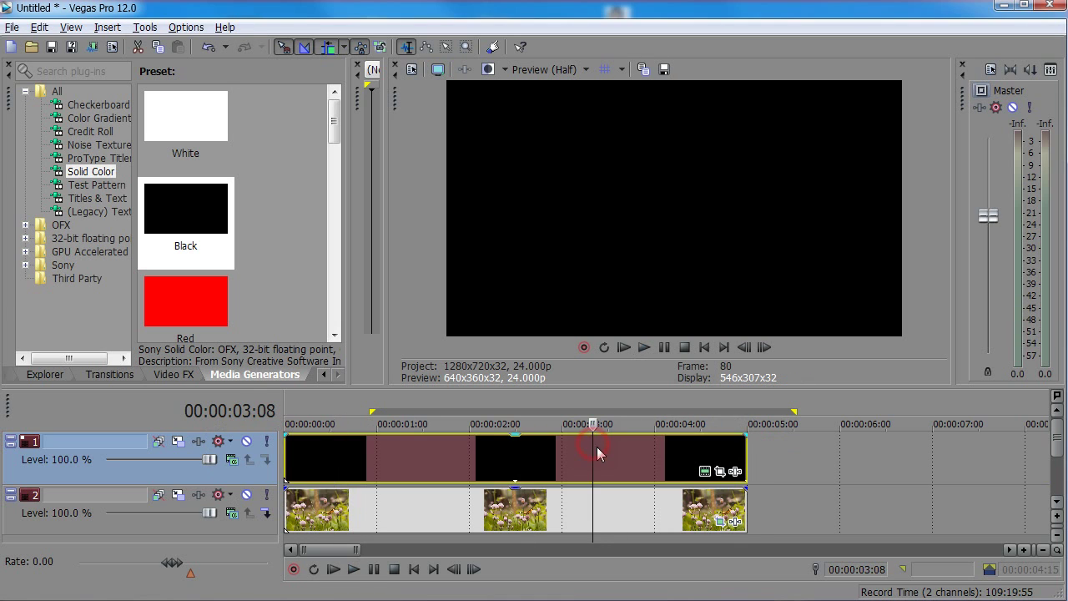
pyautogui.click(718, 474)
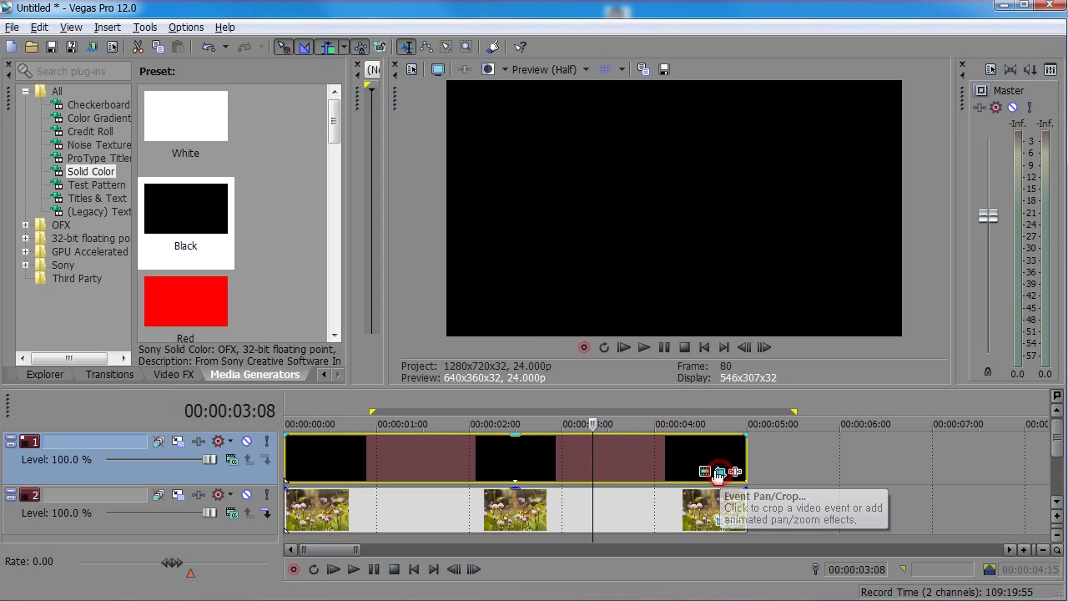
pyautogui.click(309, 23)
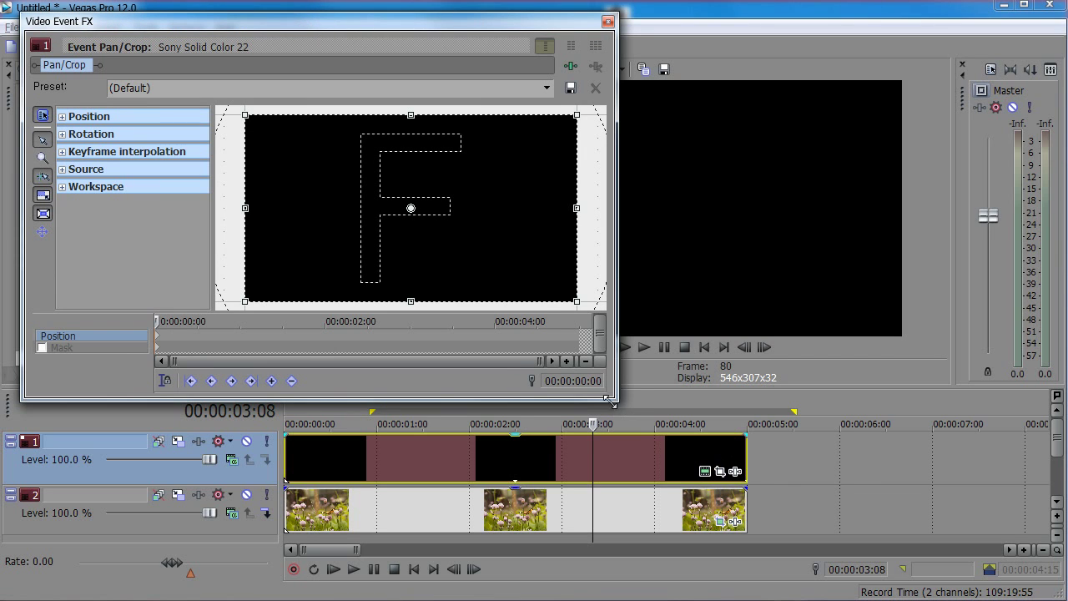
pyautogui.moveTo(610, 402); pyautogui.dragTo(619, 425)
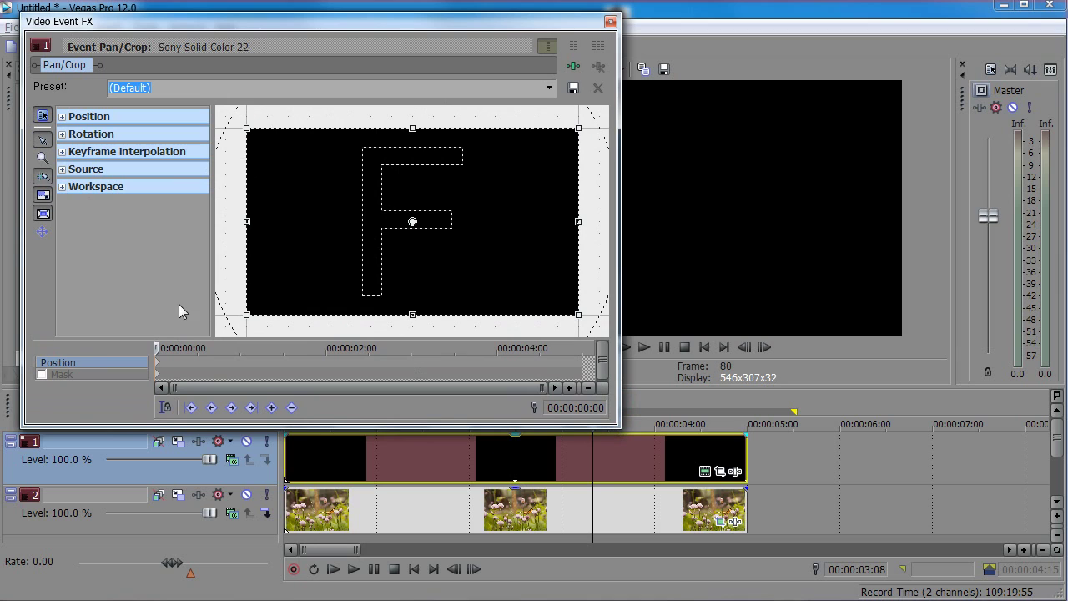
pyautogui.click(42, 374)
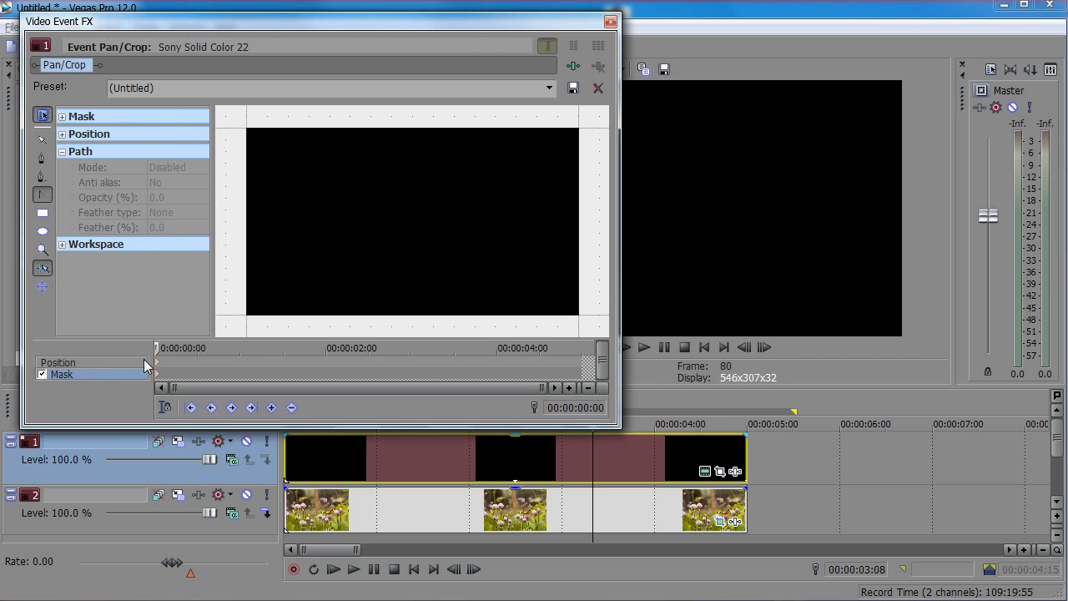
pyautogui.click(73, 385)
pyautogui.click(72, 362)
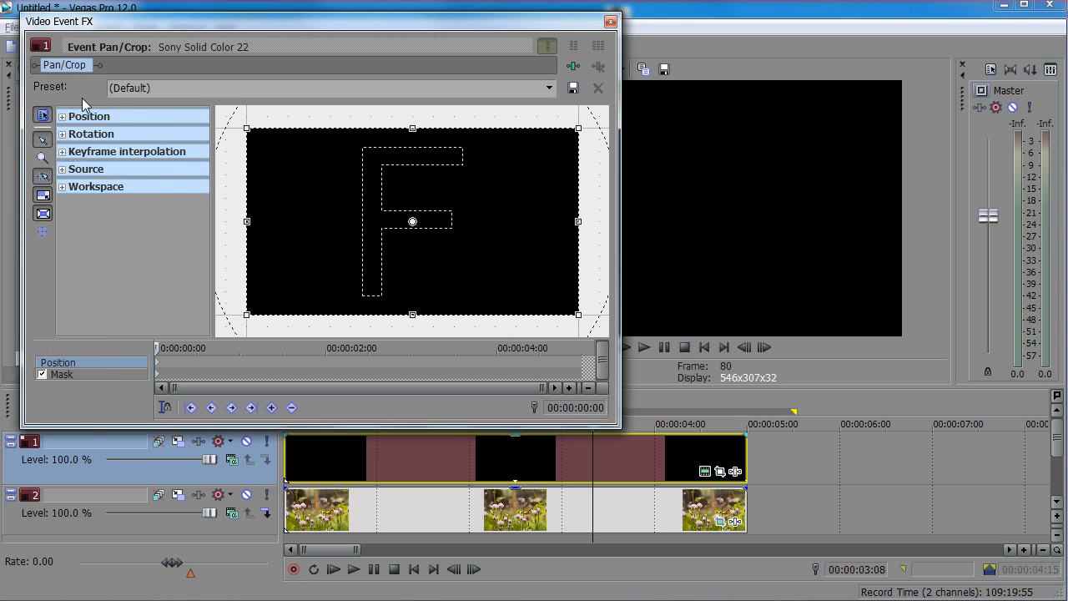
pyautogui.click(69, 373)
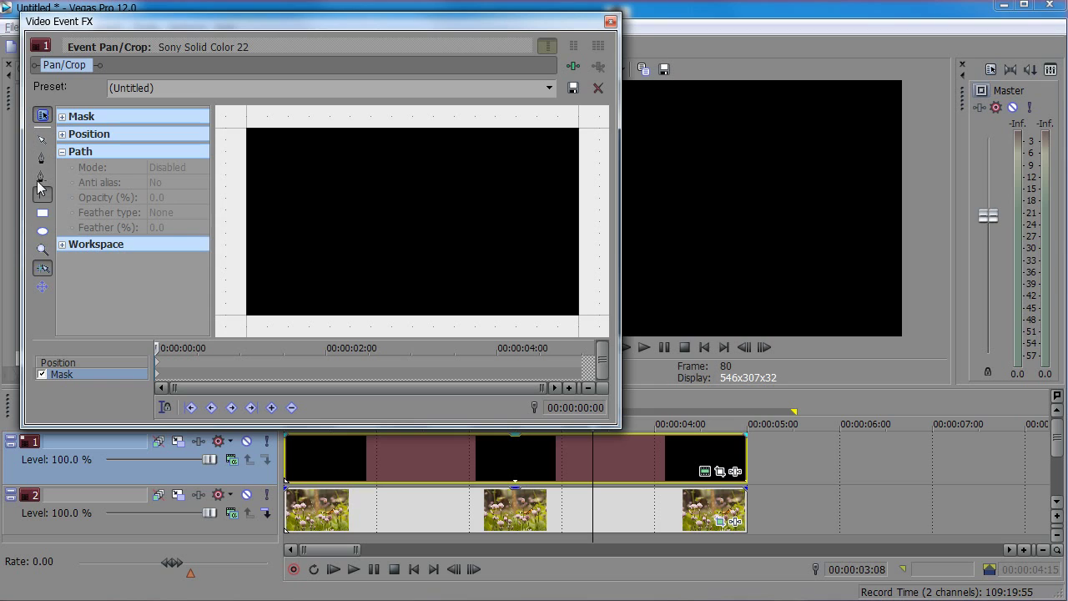
# Draw an oval mask that spans the full width and height of the black frame.
pyautogui.click(42, 233)
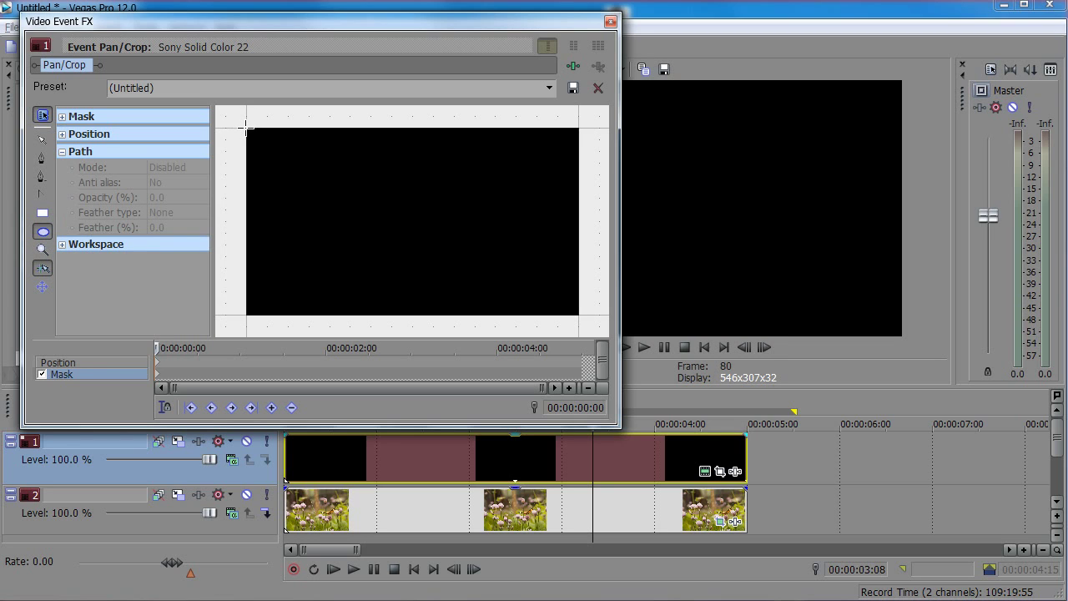
pyautogui.moveTo(246, 127); pyautogui.dragTo(575, 308)
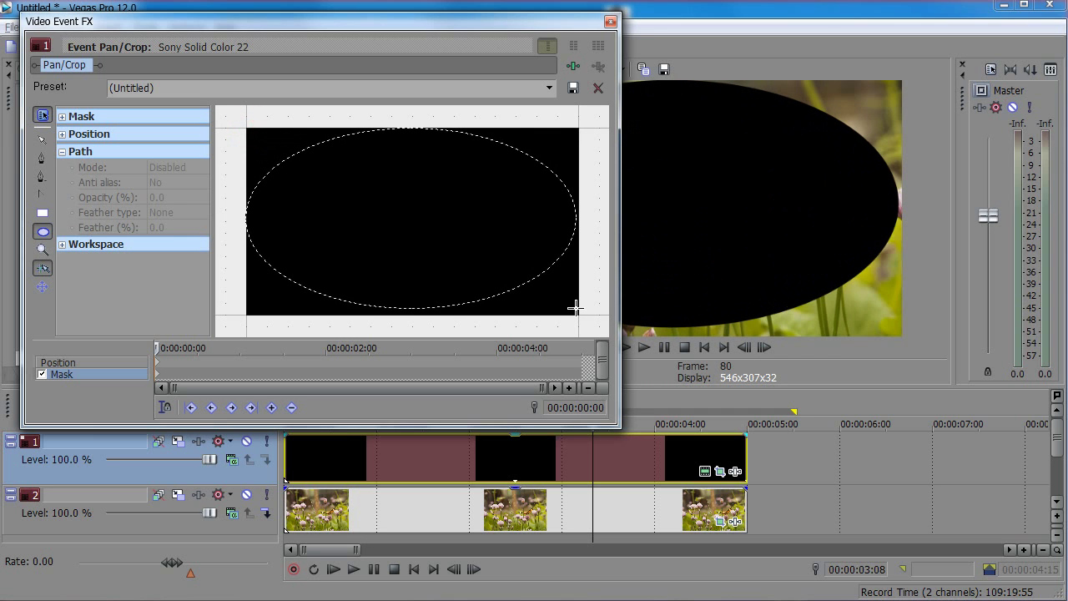
pyautogui.hotkey('ctrl', 'z')
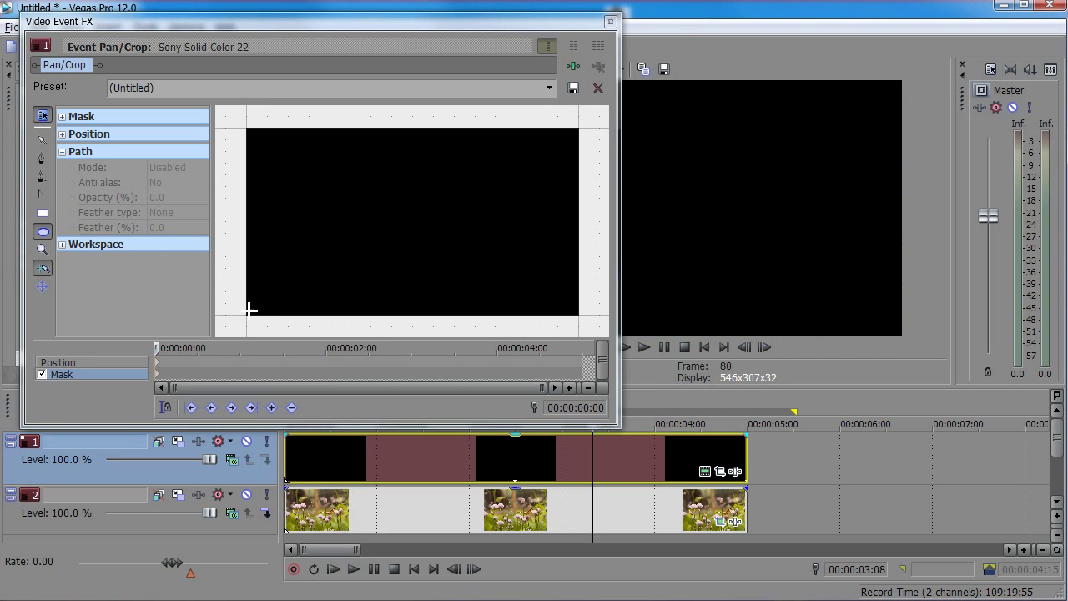
pyautogui.moveTo(249, 310); pyautogui.dragTo(580, 128)
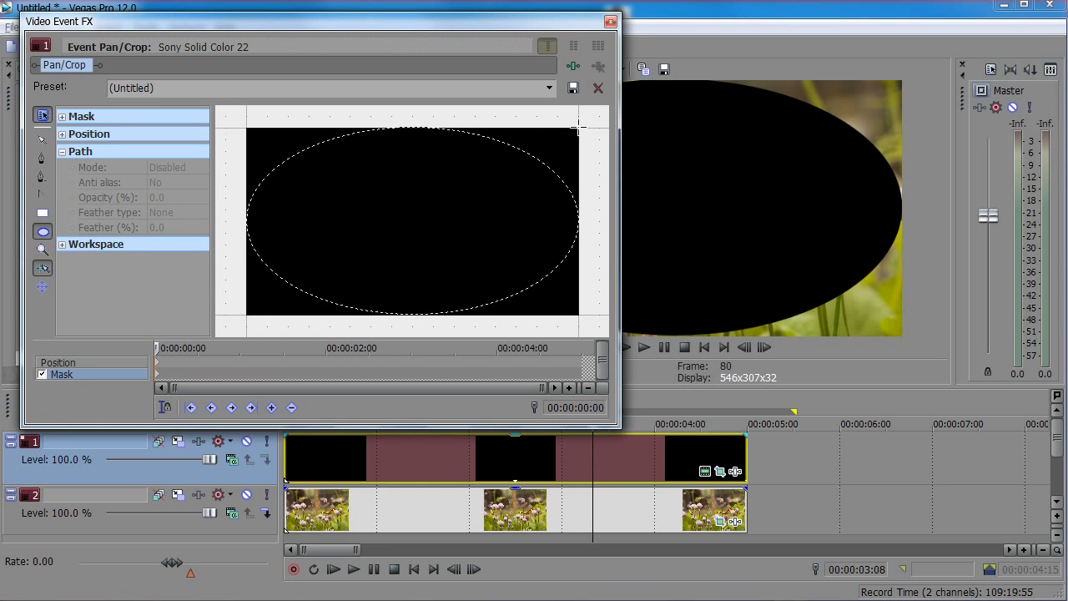
pyautogui.moveTo(580, 128); pyautogui.dragTo(579, 128)
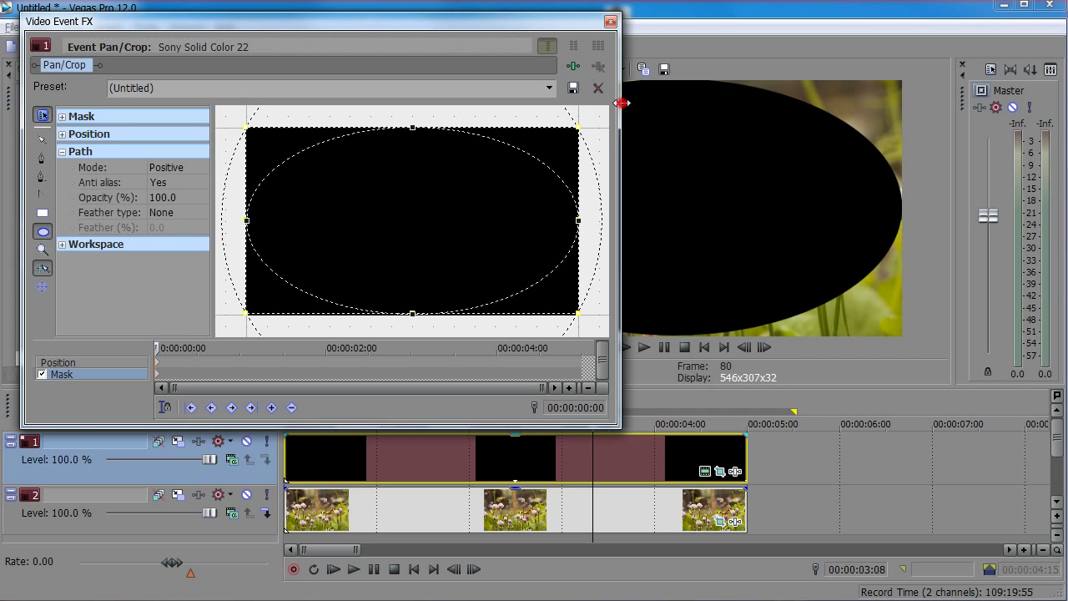
# Resize the Video Event FX window and the preview area so the whole preview image shows beside the mask workspace.
pyautogui.moveTo(621, 102); pyautogui.dragTo(501, 103)
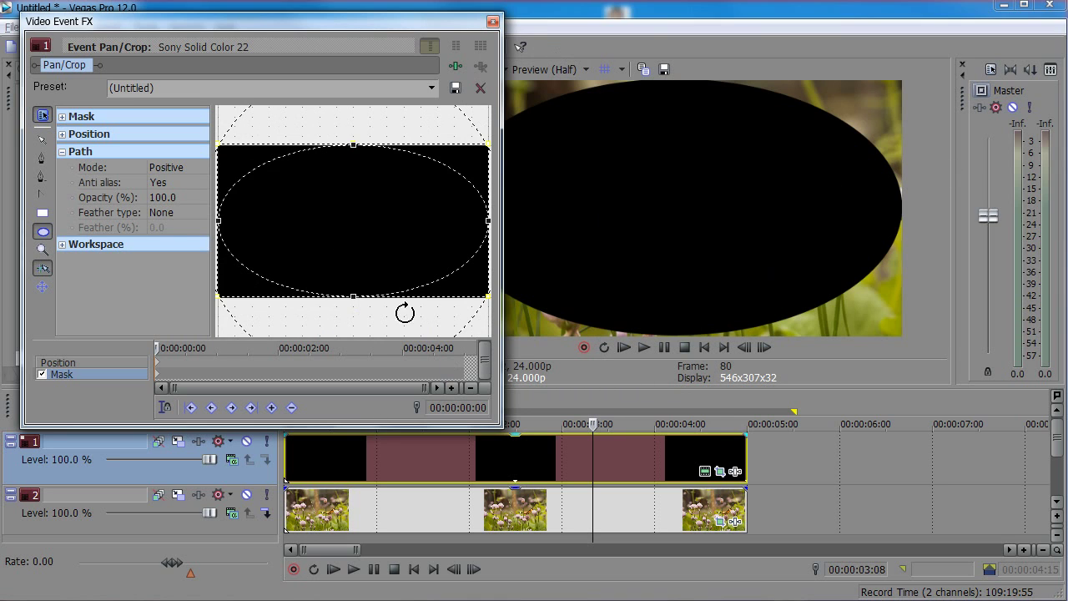
pyautogui.moveTo(377, 426); pyautogui.dragTo(377, 248)
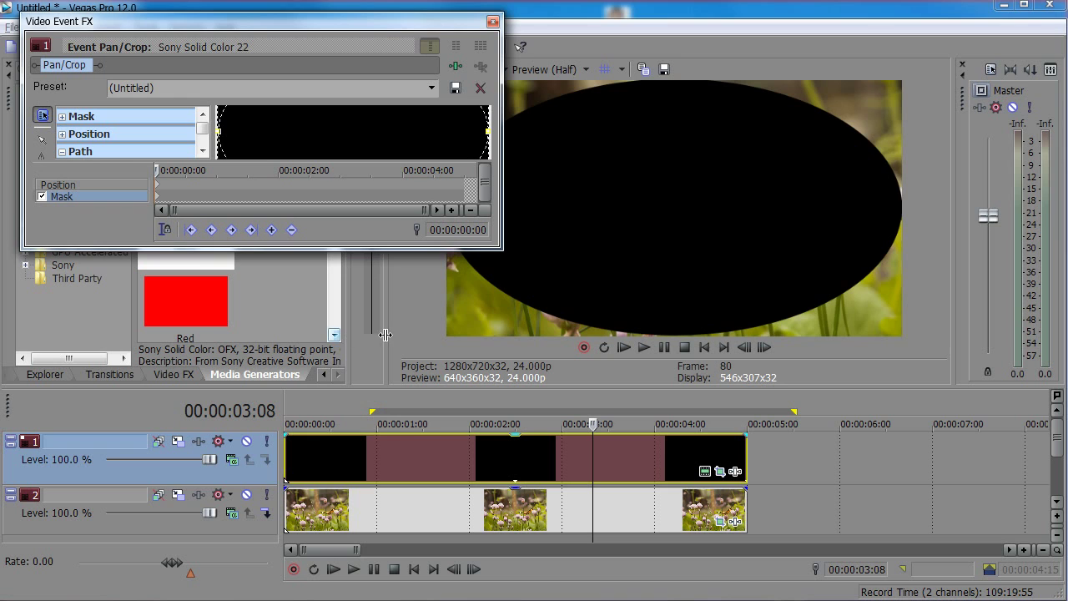
pyautogui.moveTo(386, 335); pyautogui.dragTo(532, 334)
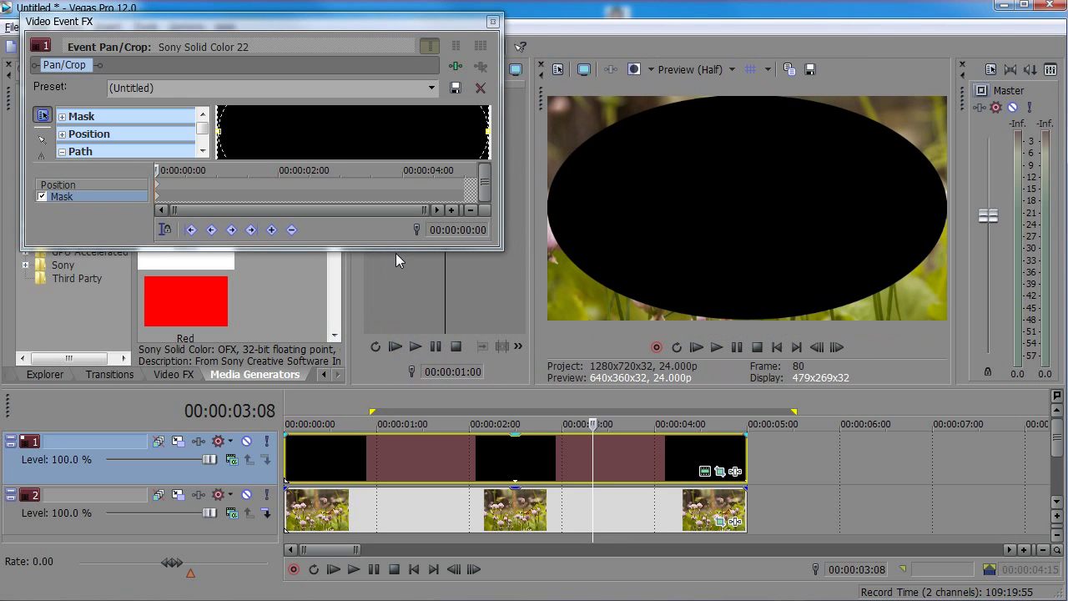
pyautogui.moveTo(401, 247); pyautogui.dragTo(401, 484)
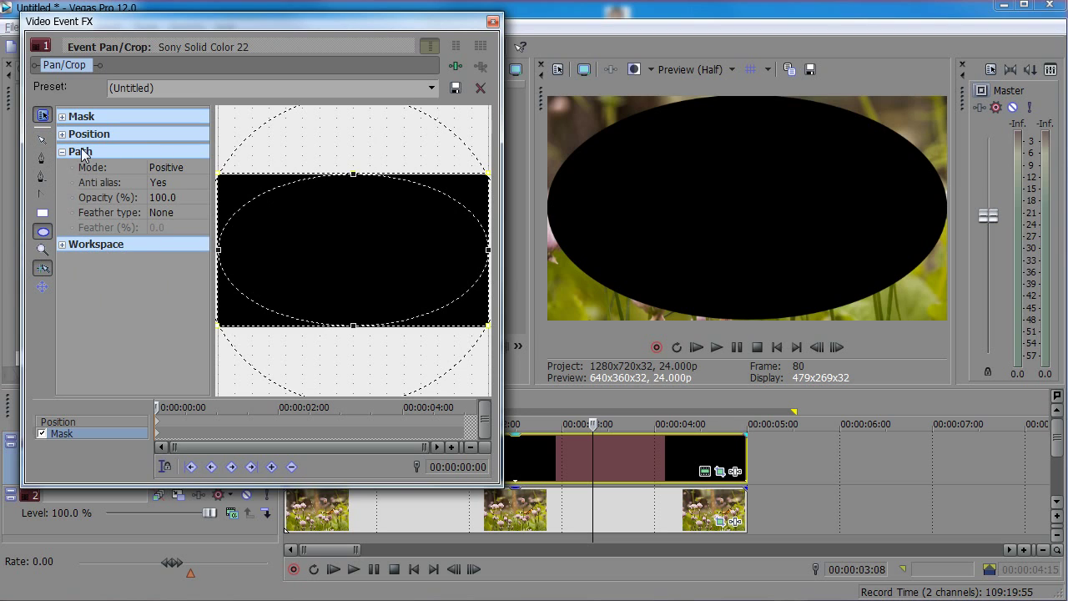
# Set the mask path mode to Negative and shrink the oval slightly inward from all four frame edges.
pyautogui.click(177, 166)
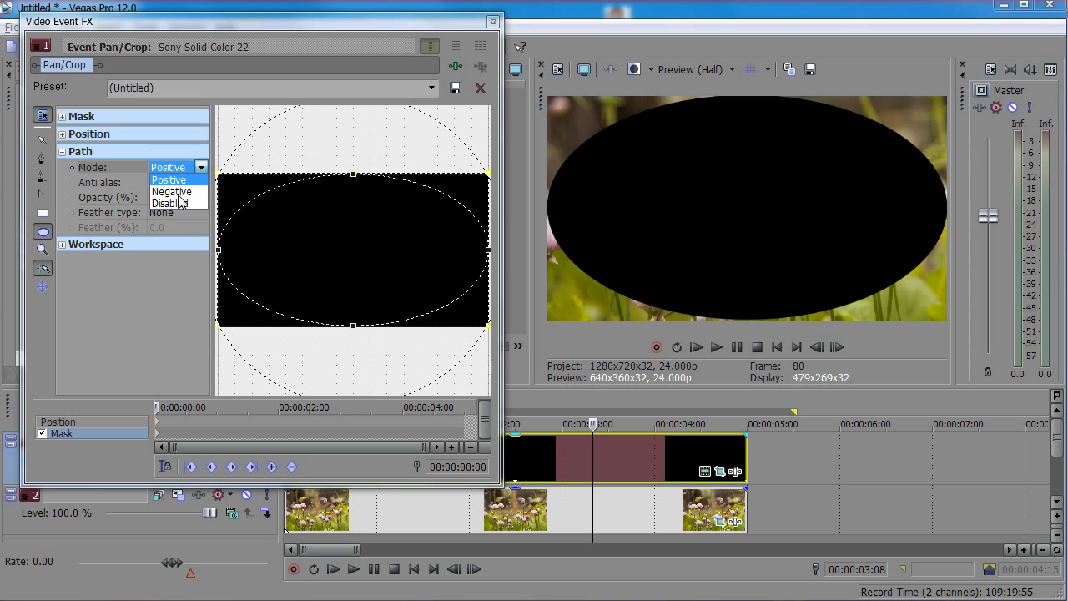
pyautogui.click(176, 192)
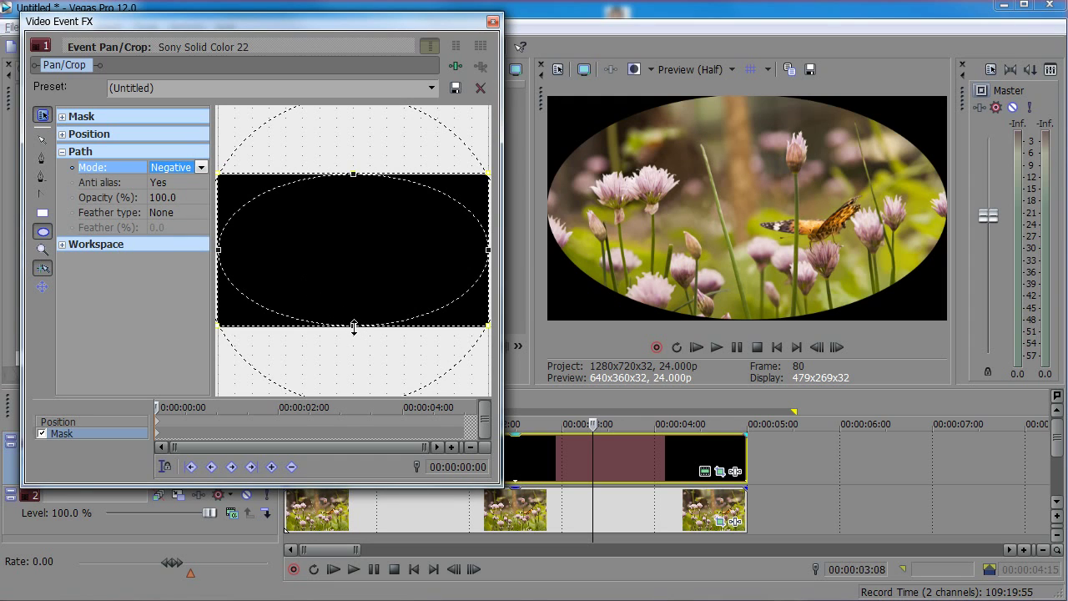
pyautogui.moveTo(354, 328); pyautogui.dragTo(354, 326)
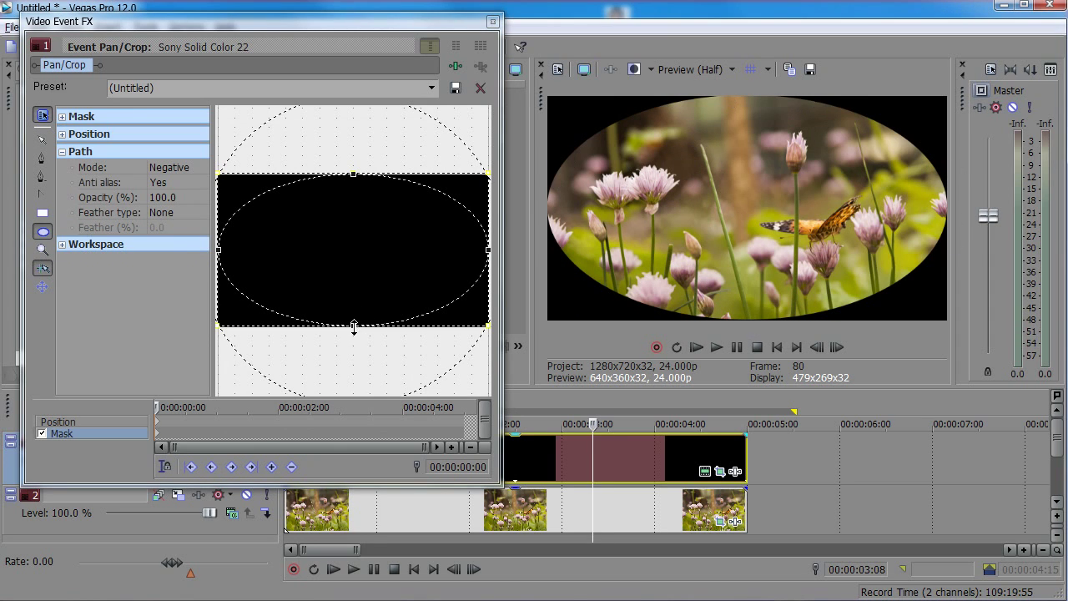
pyautogui.click(353, 173)
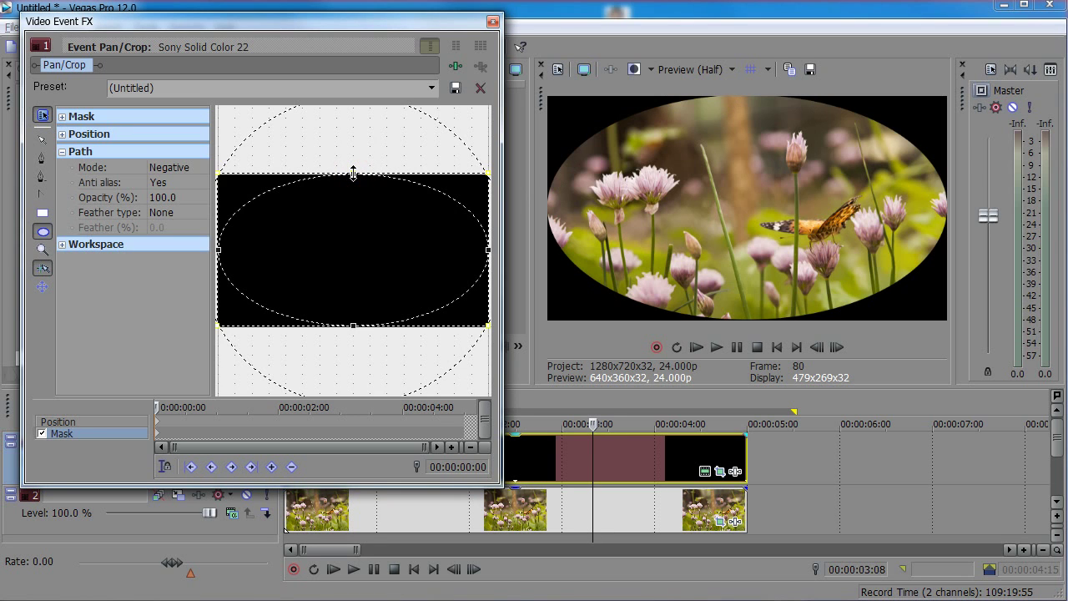
pyautogui.moveTo(353, 173); pyautogui.dragTo(356, 185)
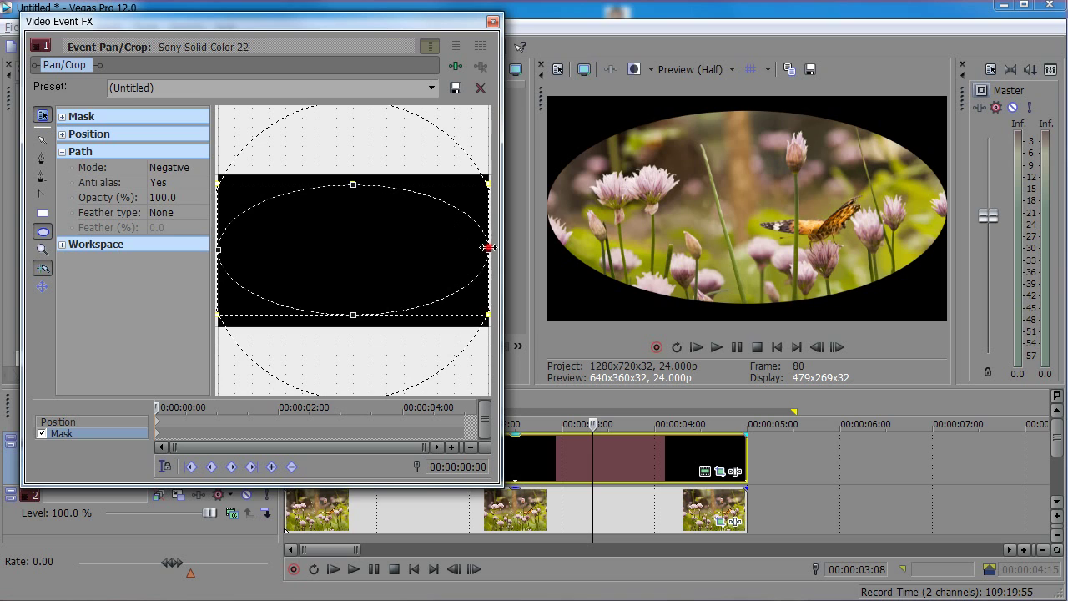
pyautogui.moveTo(488, 248); pyautogui.dragTo(476, 250)
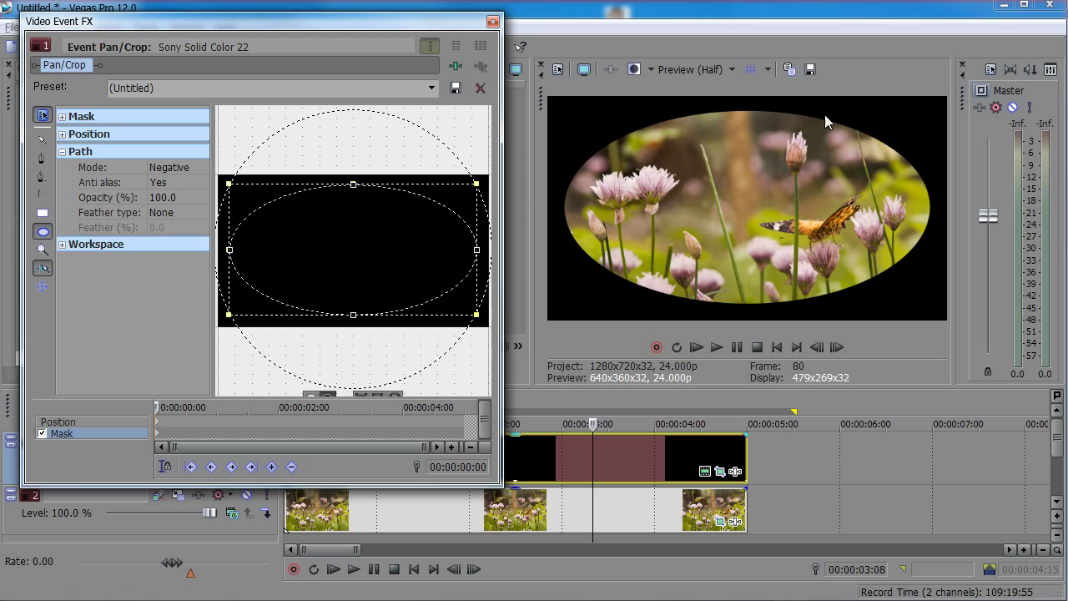
# Feather the oval mask with feather type Both and a feather amount of 50%.
pyautogui.click(169, 212)
pyautogui.click(169, 250)
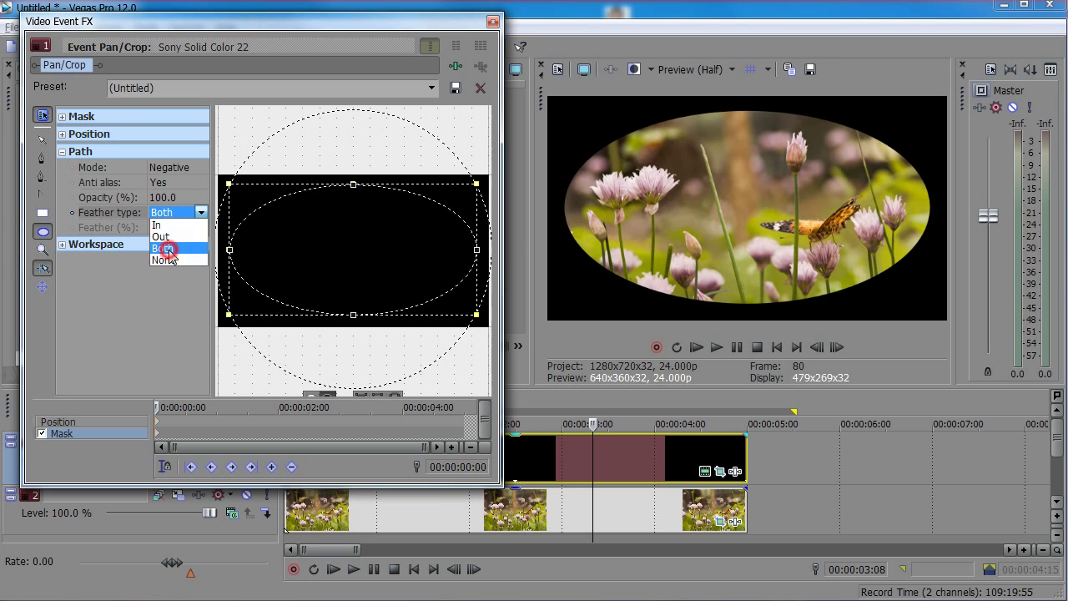
pyautogui.click(197, 213)
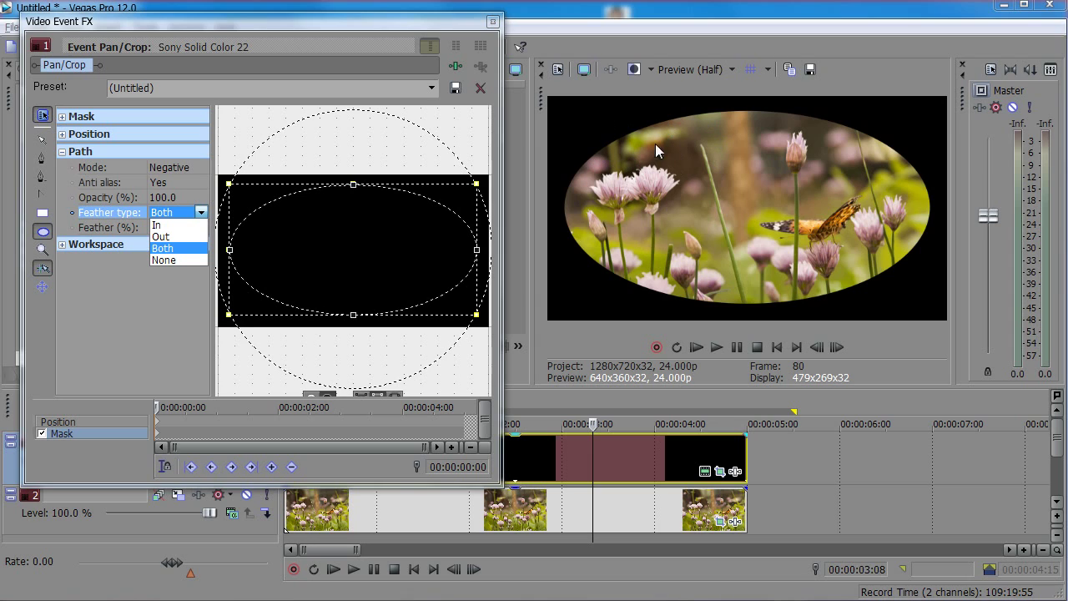
pyautogui.click(167, 249)
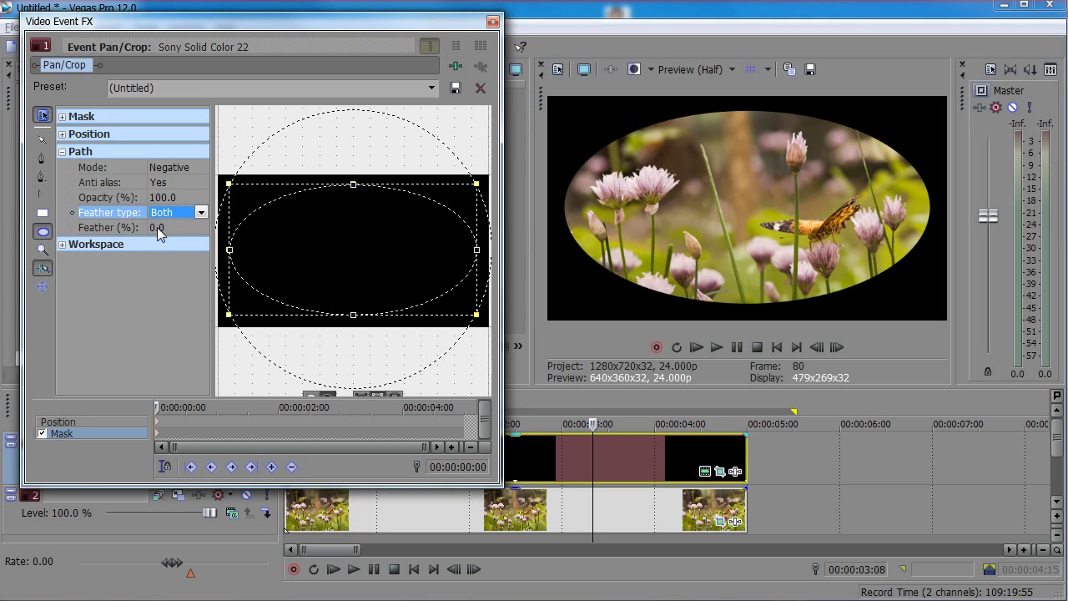
pyautogui.click(201, 228)
pyautogui.click(201, 228)
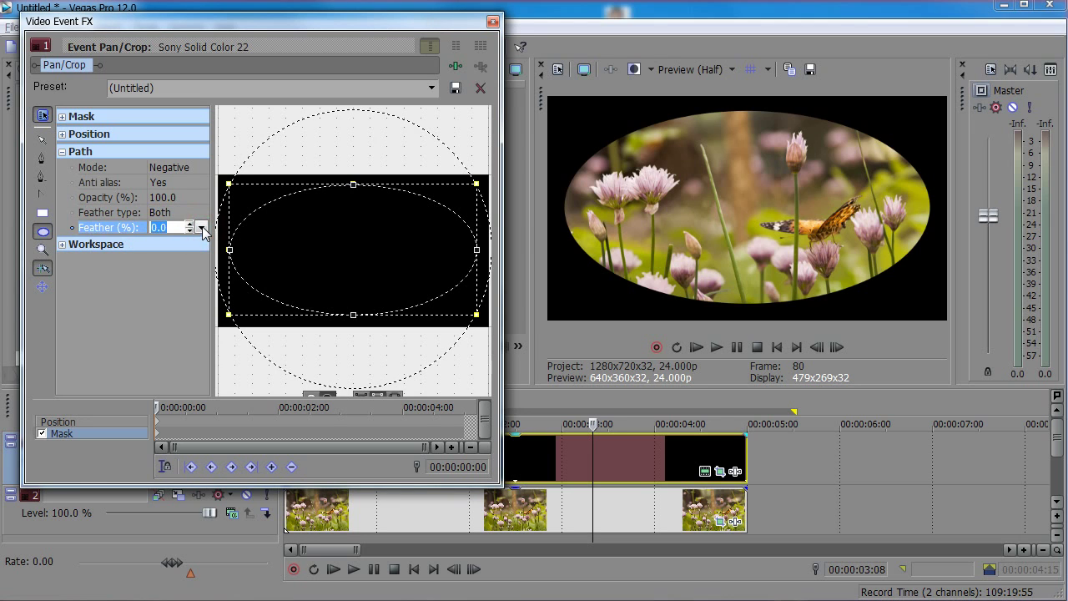
pyautogui.moveTo(158, 243); pyautogui.dragTo(219, 248)
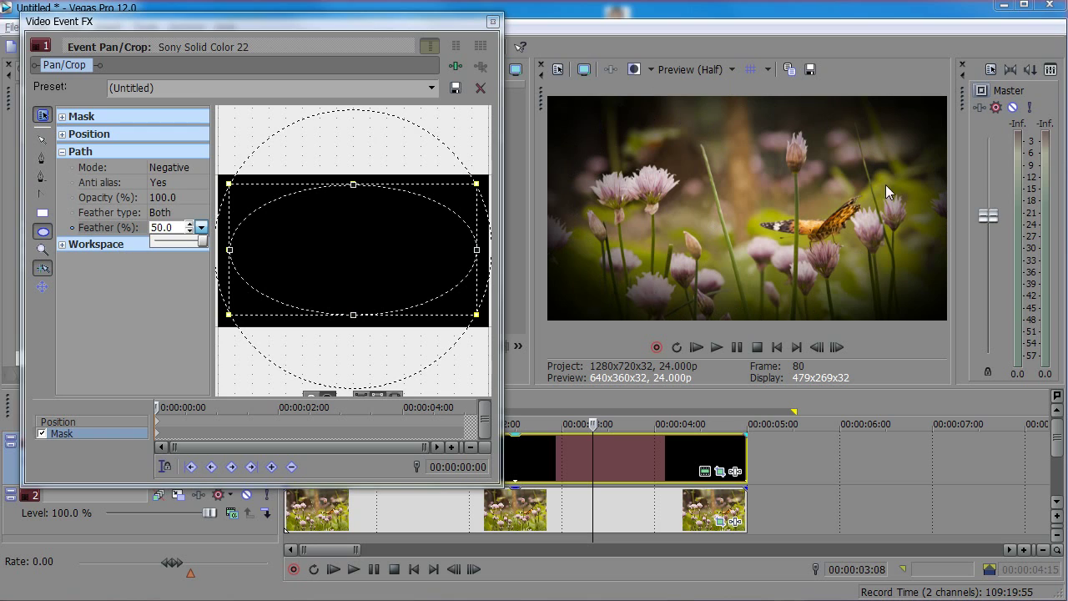
pyautogui.click(155, 319)
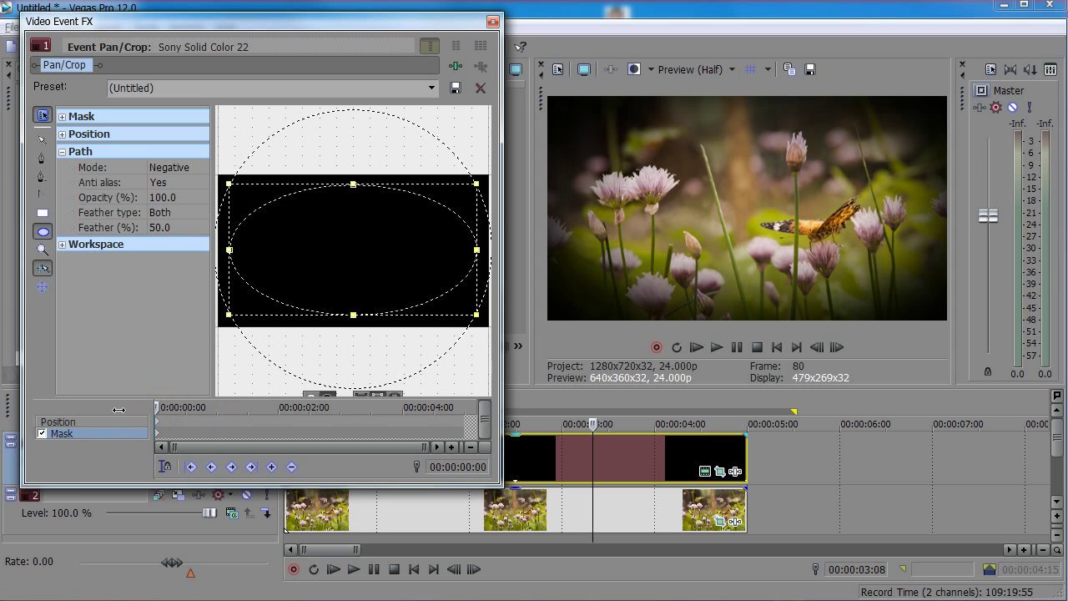
# At the first mask keyframe, collapse the oval vertically to a flat horizontal line across the middle of the black frame.
pyautogui.click(83, 430)
pyautogui.click(155, 408)
pyautogui.moveTo(155, 407); pyautogui.dragTo(126, 410)
pyautogui.click(352, 316)
pyautogui.click(352, 316)
pyautogui.click(353, 183)
pyautogui.moveTo(354, 184); pyautogui.dragTo(354, 249)
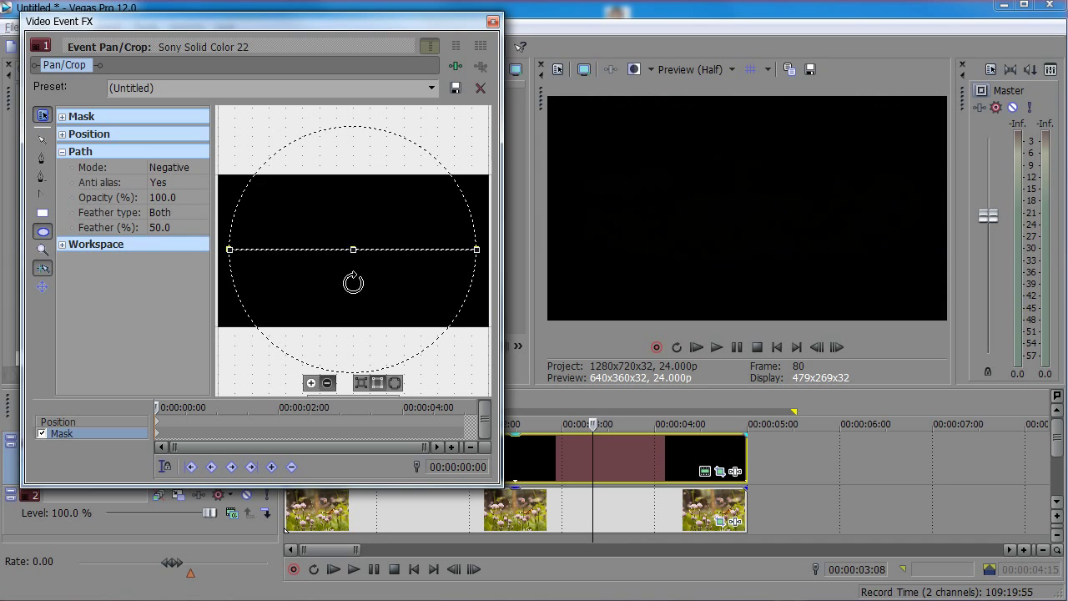
# At 00:00:00:15, add a mask keyframe by stretching the flat oval vertically until it nearly fills the black frame's height.
pyautogui.moveTo(157, 407); pyautogui.dragTo(193, 421)
pyautogui.click(353, 249)
pyautogui.moveTo(352, 249); pyautogui.dragTo(352, 312)
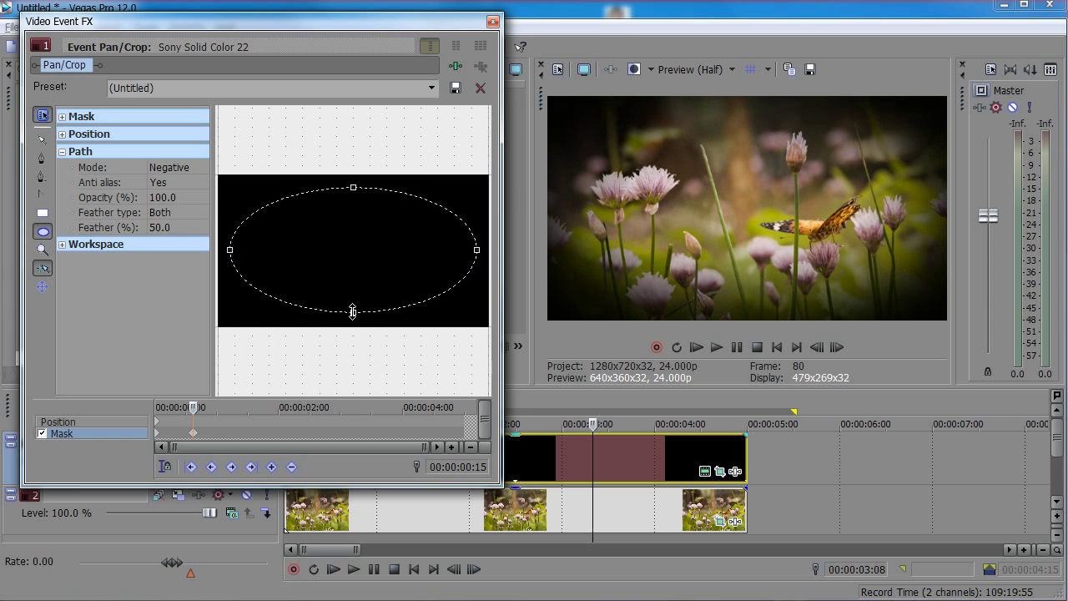
pyautogui.click(353, 311)
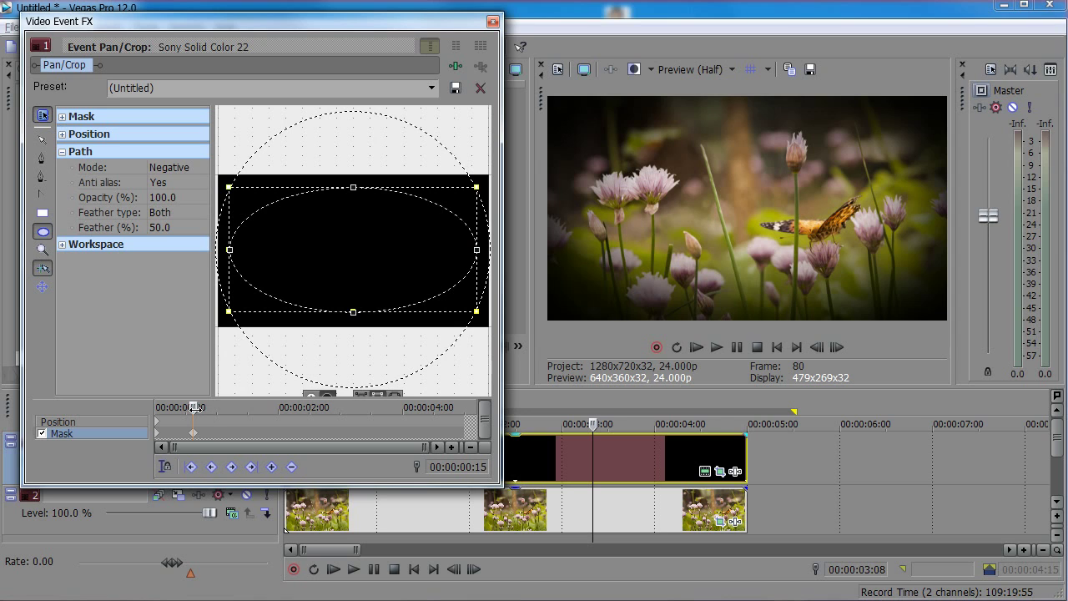
# Move the open-oval mask keyframe to 00:00:00:12 on the mask timeline.
pyautogui.moveTo(195, 407); pyautogui.dragTo(216, 407)
pyautogui.moveTo(217, 408); pyautogui.dragTo(191, 435)
pyautogui.click(451, 448)
pyautogui.click(450, 448)
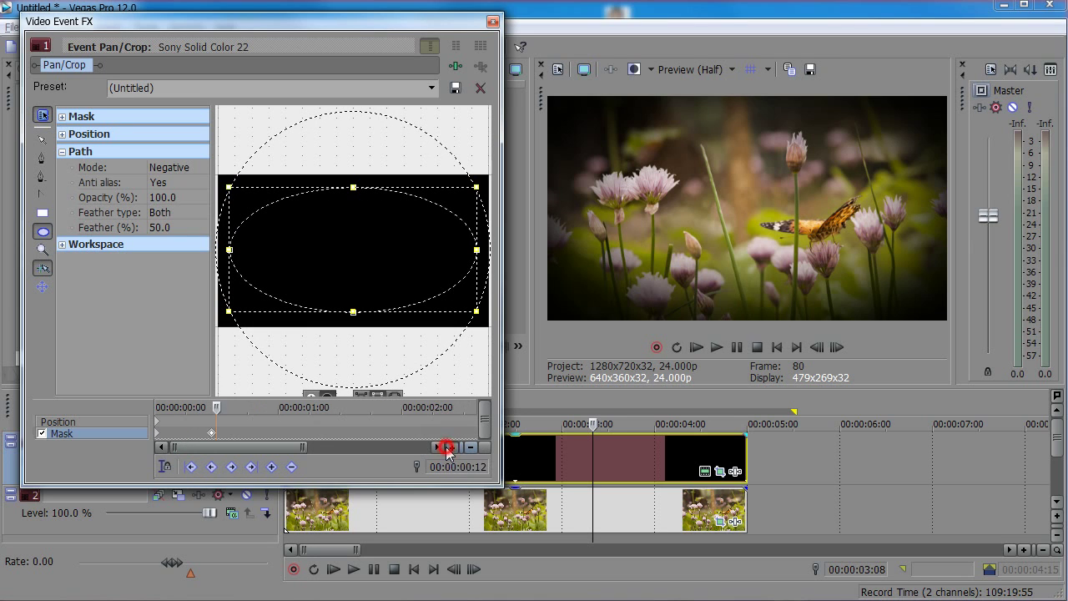
pyautogui.click(451, 447)
pyautogui.click(451, 448)
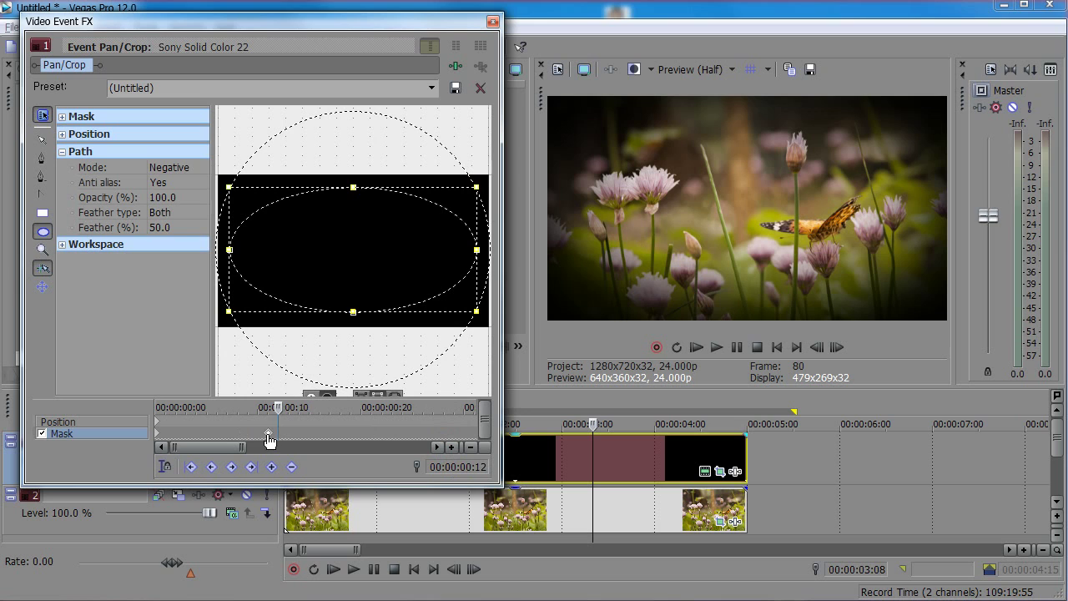
pyautogui.moveTo(268, 433); pyautogui.dragTo(278, 434)
pyautogui.click(471, 448)
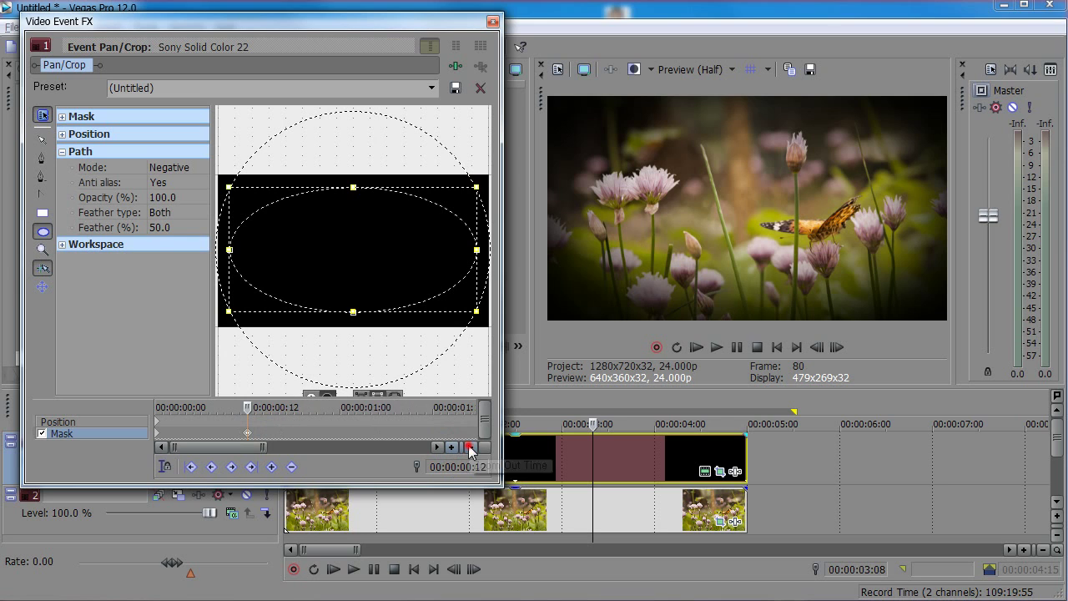
pyautogui.click(471, 447)
pyautogui.click(471, 447)
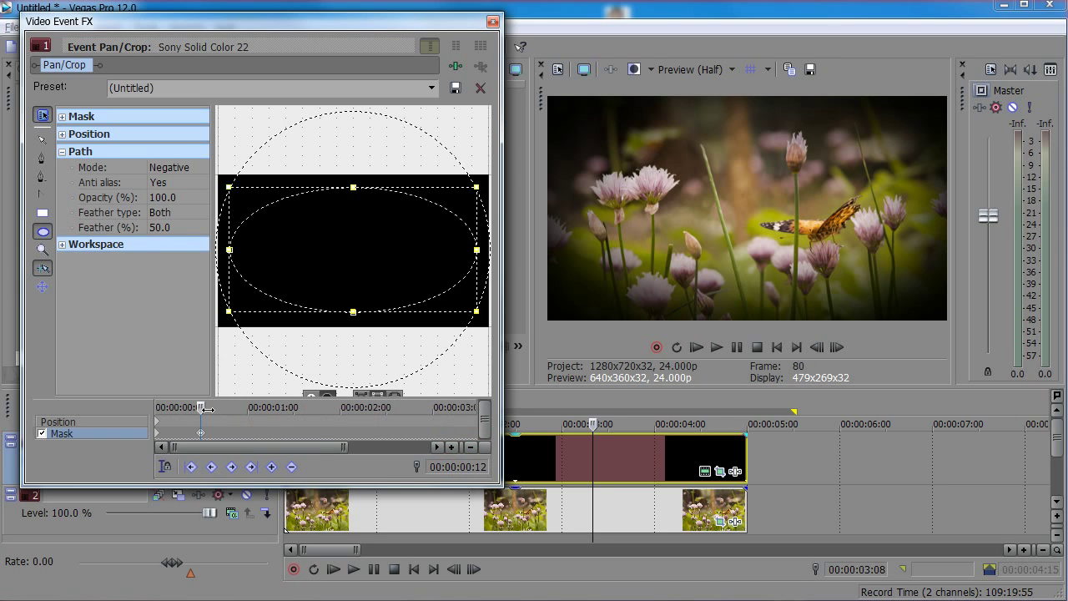
# At 00:00:01:00, add a mask keyframe by collapsing the oval back to a flat horizontal line.
pyautogui.moveTo(200, 408); pyautogui.dragTo(245, 408)
pyautogui.click(353, 312)
pyautogui.click(353, 312)
pyautogui.moveTo(353, 312); pyautogui.dragTo(374, 250)
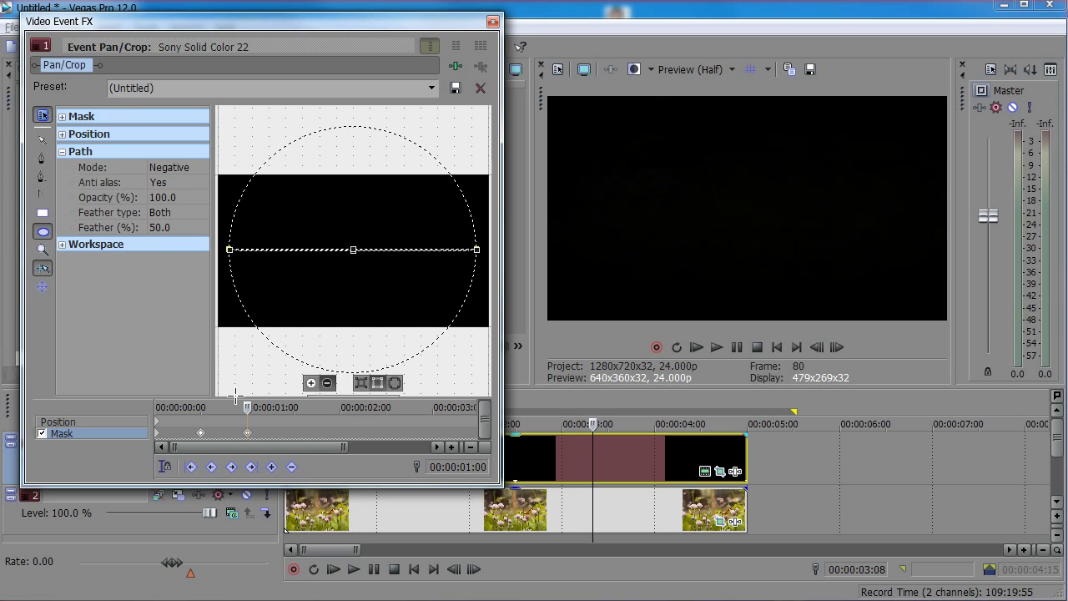
# Scrub through the mask animation and fine-tune the open oval's height at the 00:00:00:12 keyframe.
pyautogui.moveTo(247, 407); pyautogui.dragTo(161, 407)
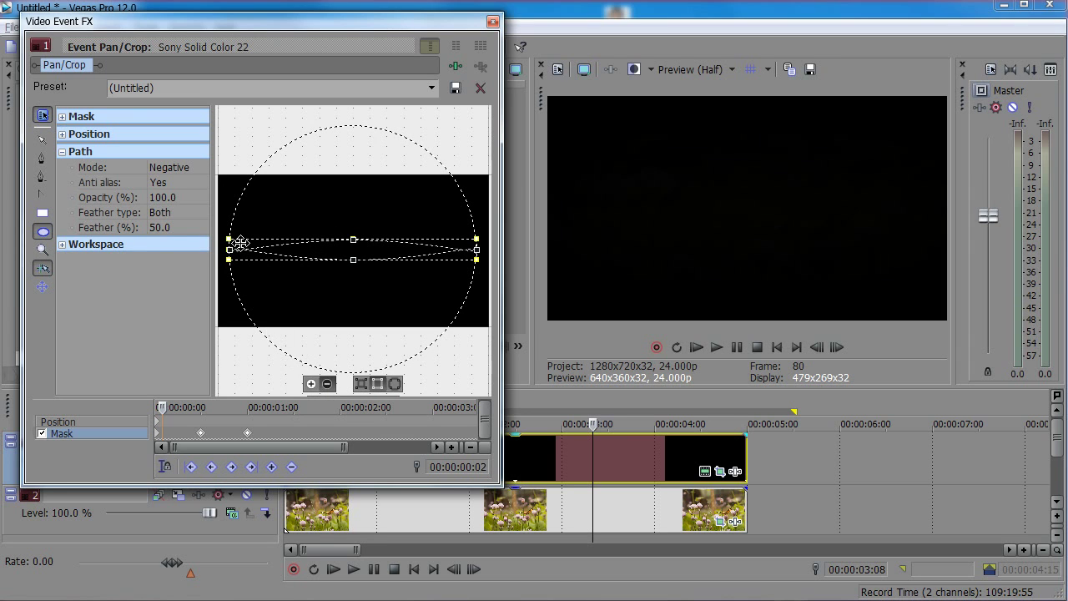
pyautogui.moveTo(162, 407); pyautogui.dragTo(201, 407)
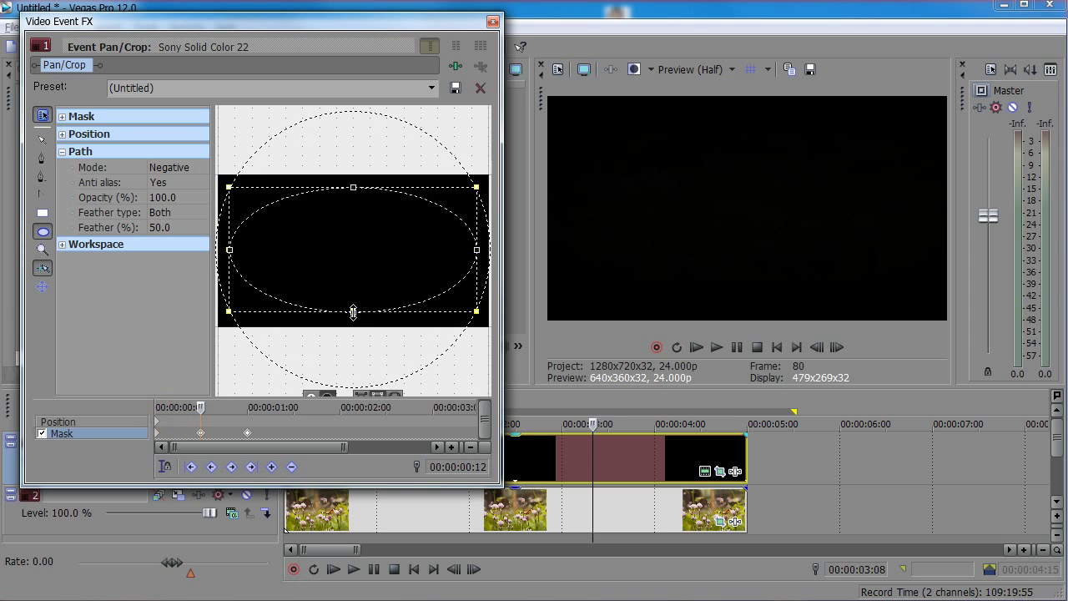
pyautogui.moveTo(353, 311); pyautogui.dragTo(353, 281)
pyautogui.moveTo(353, 204)
pyautogui.mouseDown()
pyautogui.moveTo(358, 217)
pyautogui.moveTo(366, 188)
pyautogui.mouseUp()
pyautogui.click(343, 214)
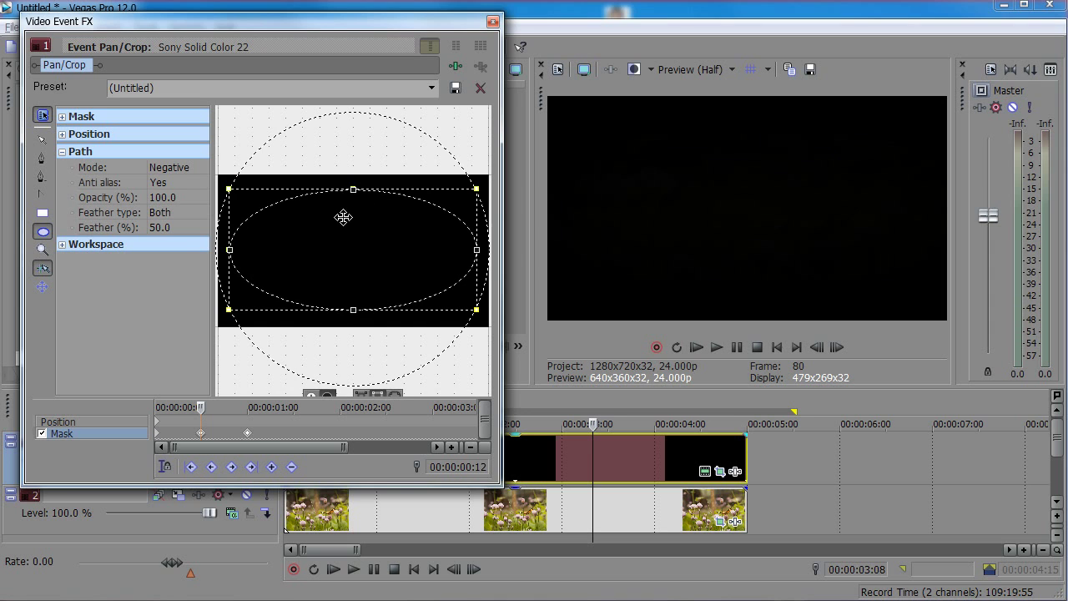
pyautogui.click(202, 409)
pyautogui.moveTo(159, 407); pyautogui.dragTo(166, 431)
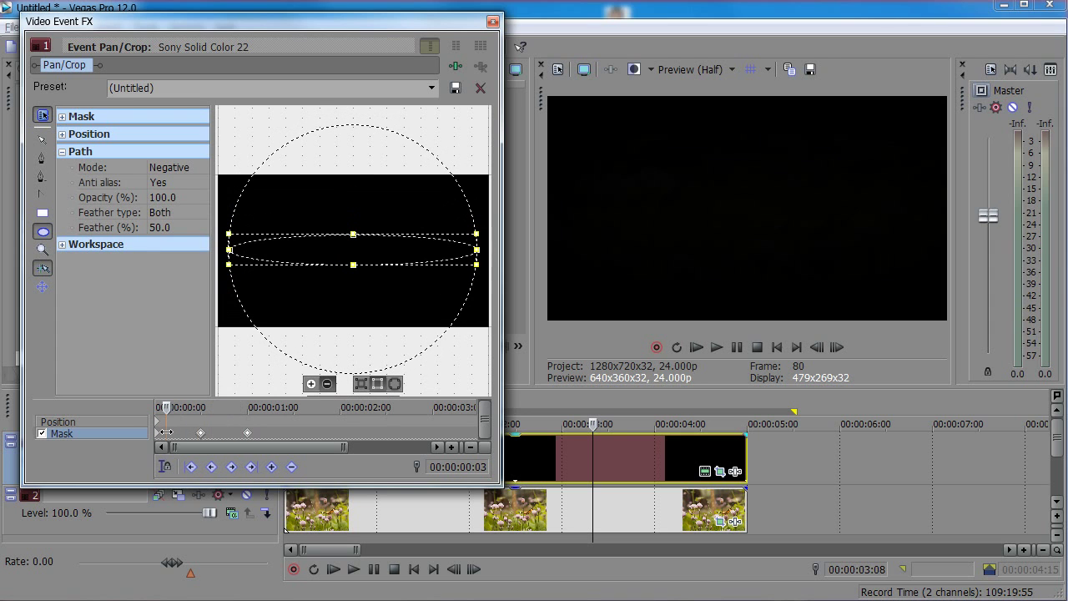
# Reduce the Video Event FX window's height to uncover the track timeline, and place the project cursor near the start of the clips.
pyautogui.moveTo(446, 484); pyautogui.dragTo(445, 369)
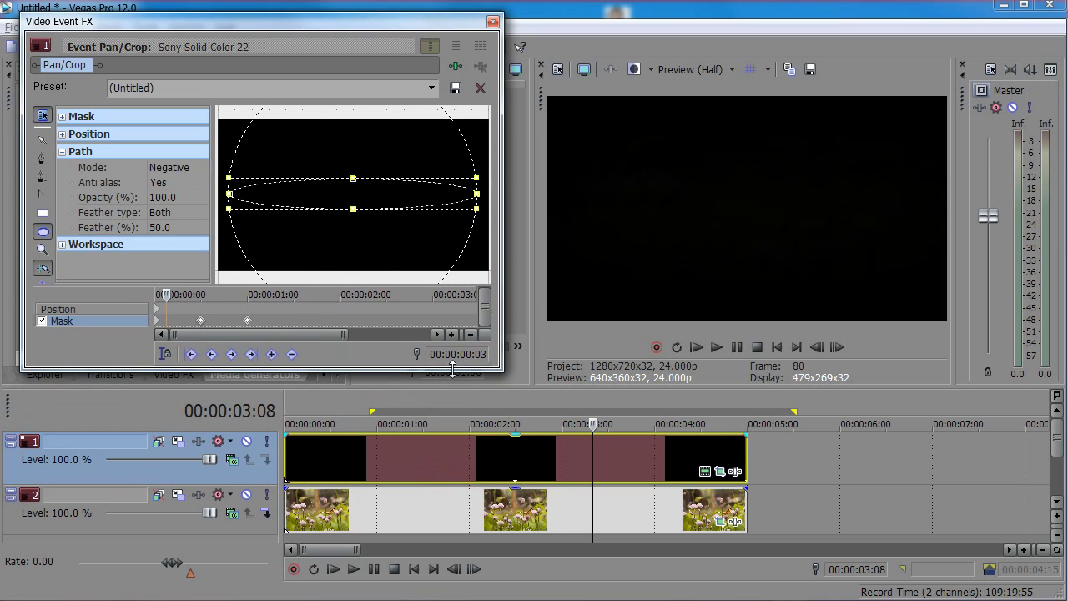
pyautogui.click(595, 450)
pyautogui.click(307, 463)
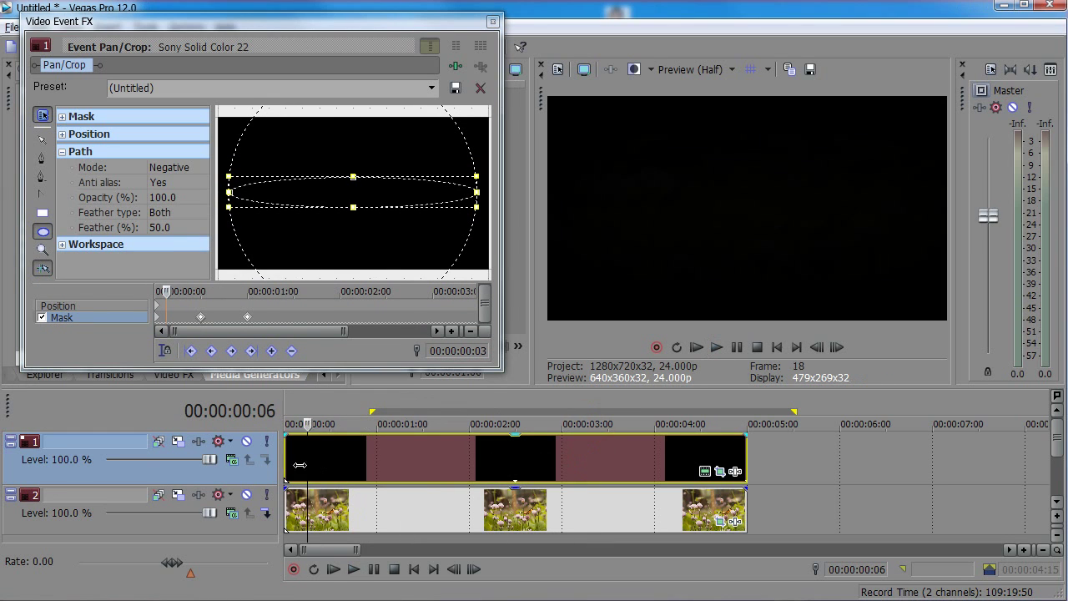
# Play the first seconds of the project repeatedly to check how the mask opens and closes over the flower photo.
pyautogui.click(353, 569)
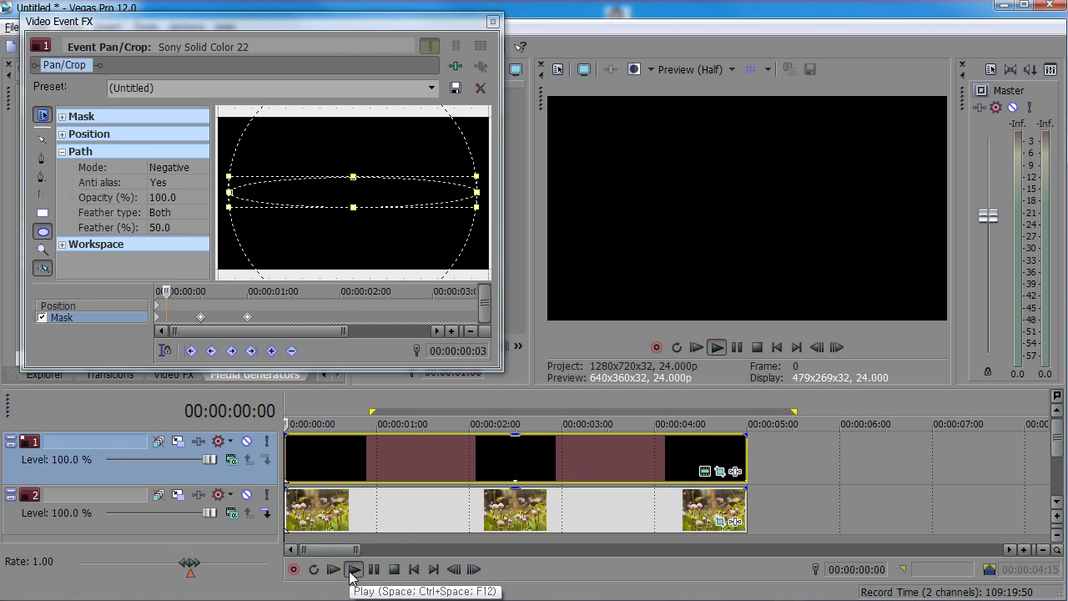
pyautogui.click(354, 569)
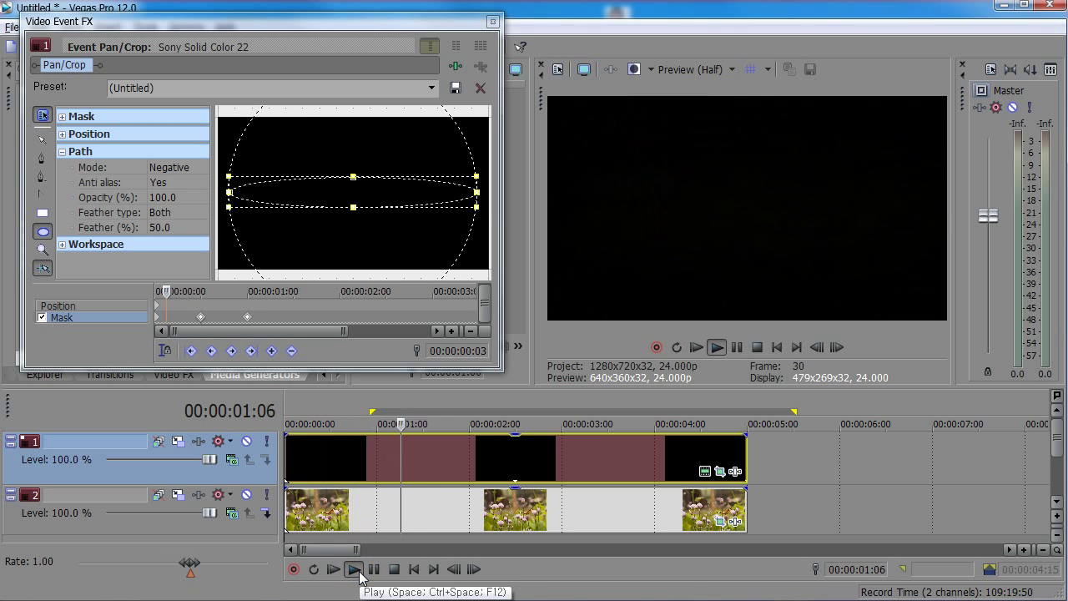
pyautogui.click(354, 569)
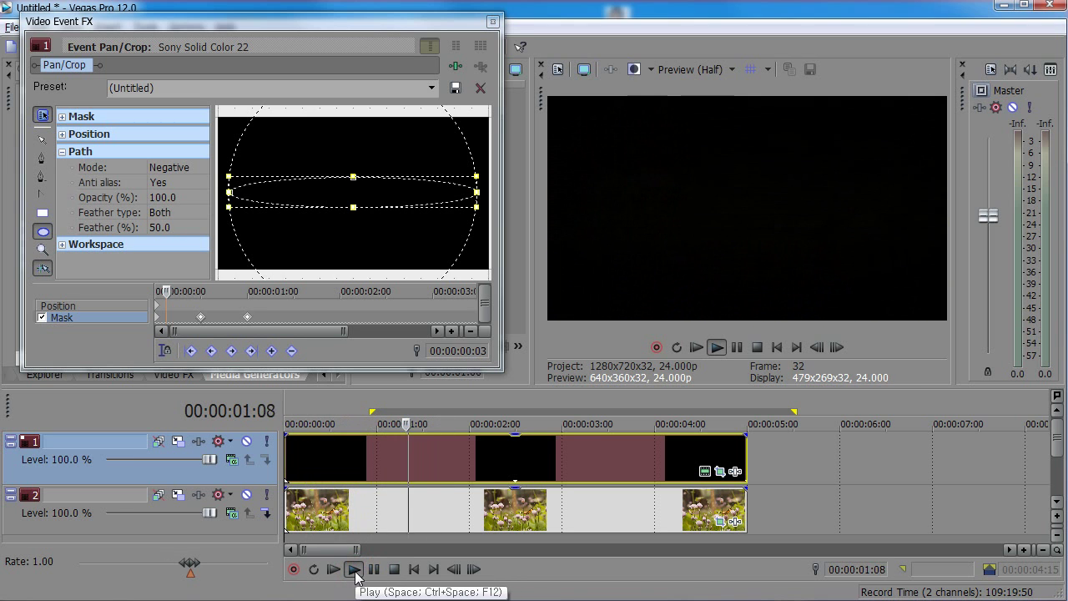
pyautogui.click(354, 571)
pyautogui.click(373, 571)
pyautogui.click(354, 569)
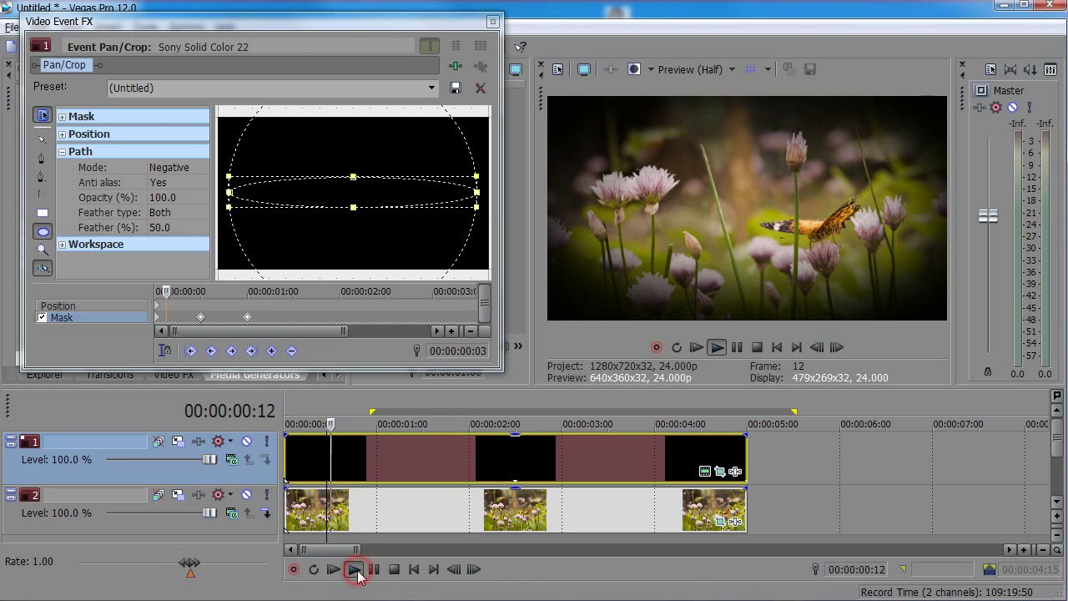
pyautogui.click(393, 572)
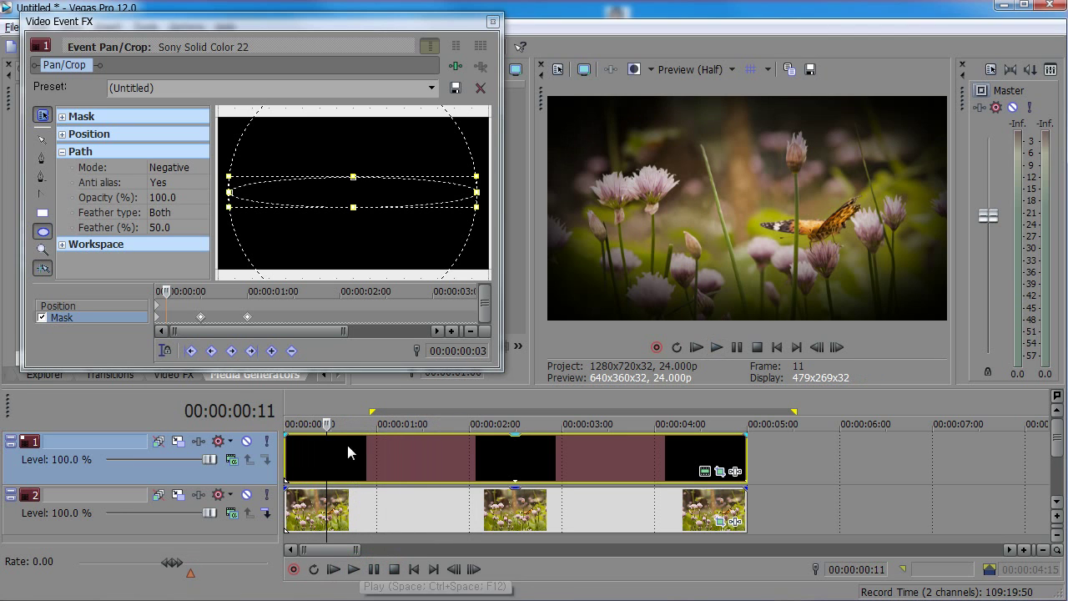
pyautogui.click(338, 571)
pyautogui.click(373, 569)
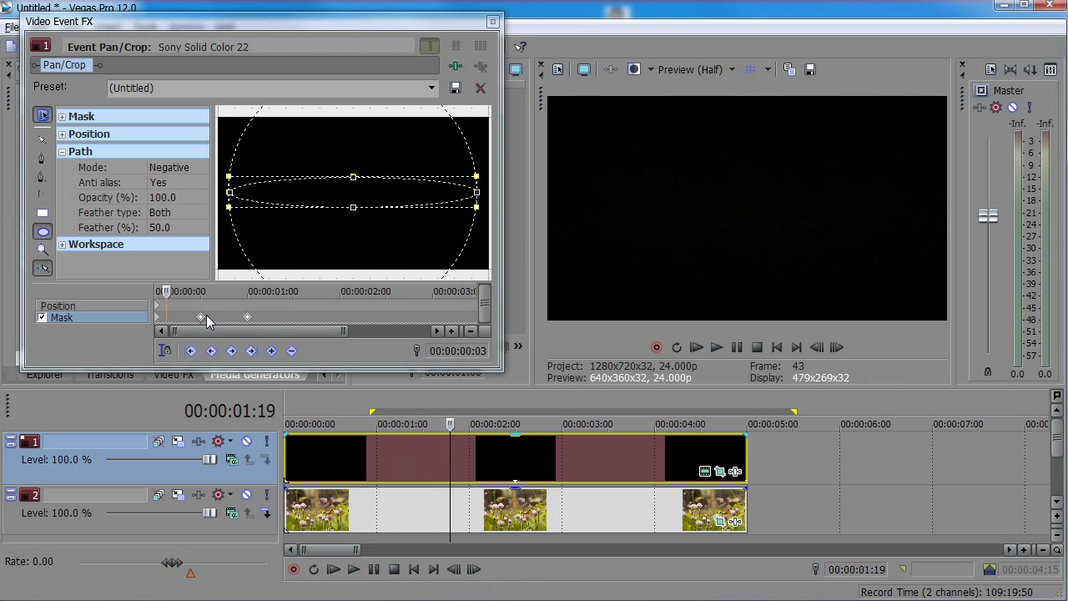
# Slow the mask animation by moving the open-oval keyframe to 00:00:01:00 and the closing flat-oval keyframe to 00:00:02:12.
pyautogui.moveTo(262, 312); pyautogui.dragTo(340, 319)
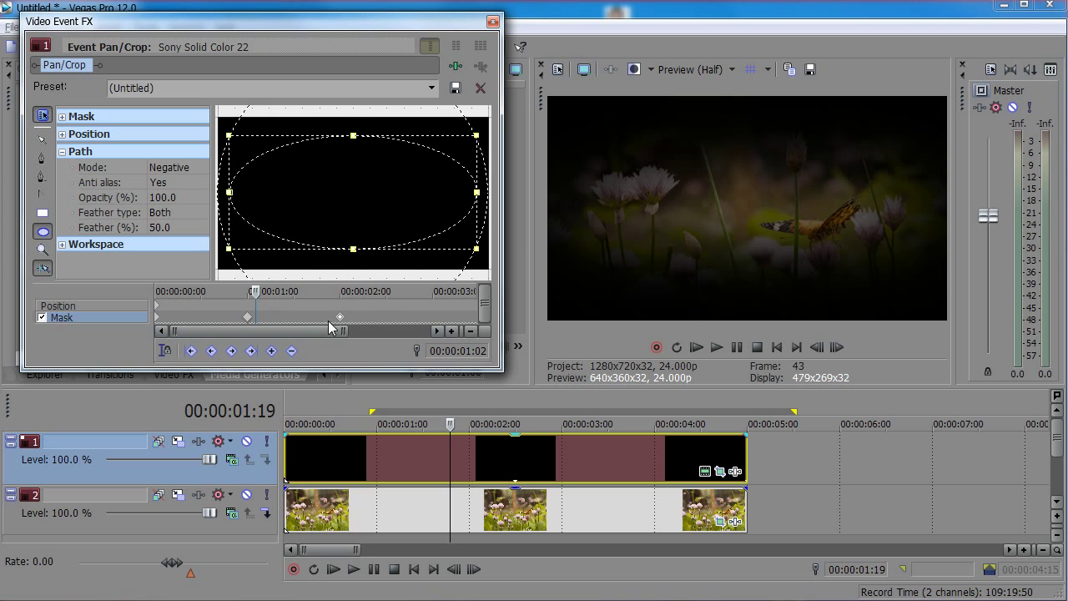
pyautogui.click(363, 313)
pyautogui.click(226, 320)
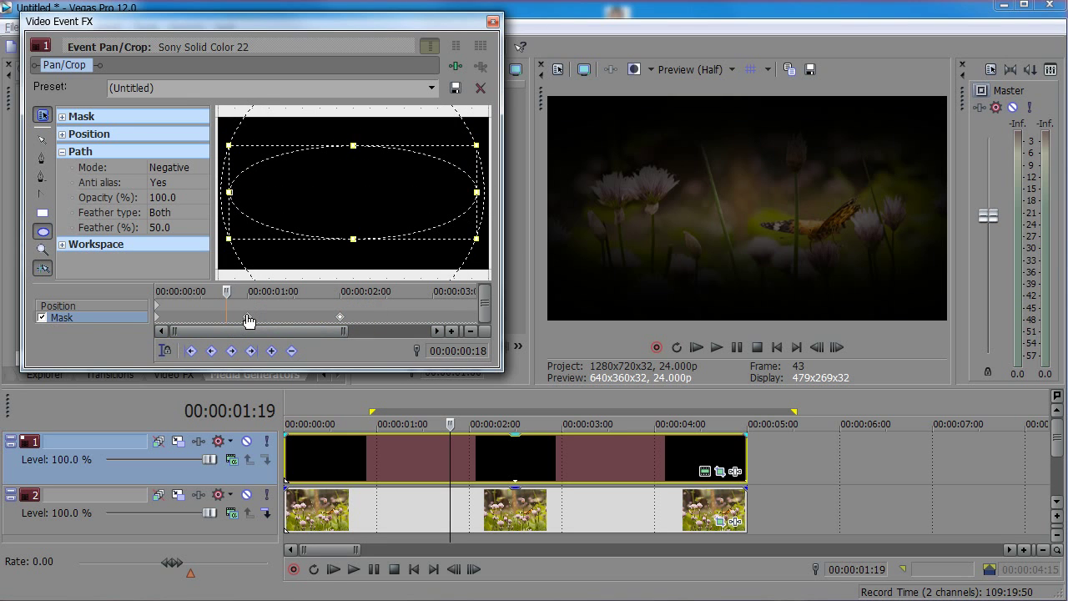
pyautogui.moveTo(248, 321)
pyautogui.mouseDown()
pyautogui.moveTo(343, 321)
pyautogui.moveTo(249, 321)
pyautogui.mouseUp()
pyautogui.moveTo(249, 320)
pyautogui.mouseDown()
pyautogui.moveTo(187, 324)
pyautogui.moveTo(255, 330)
pyautogui.mouseUp()
pyautogui.moveTo(226, 293); pyautogui.dragTo(389, 320)
pyautogui.click(369, 312)
pyautogui.click(325, 315)
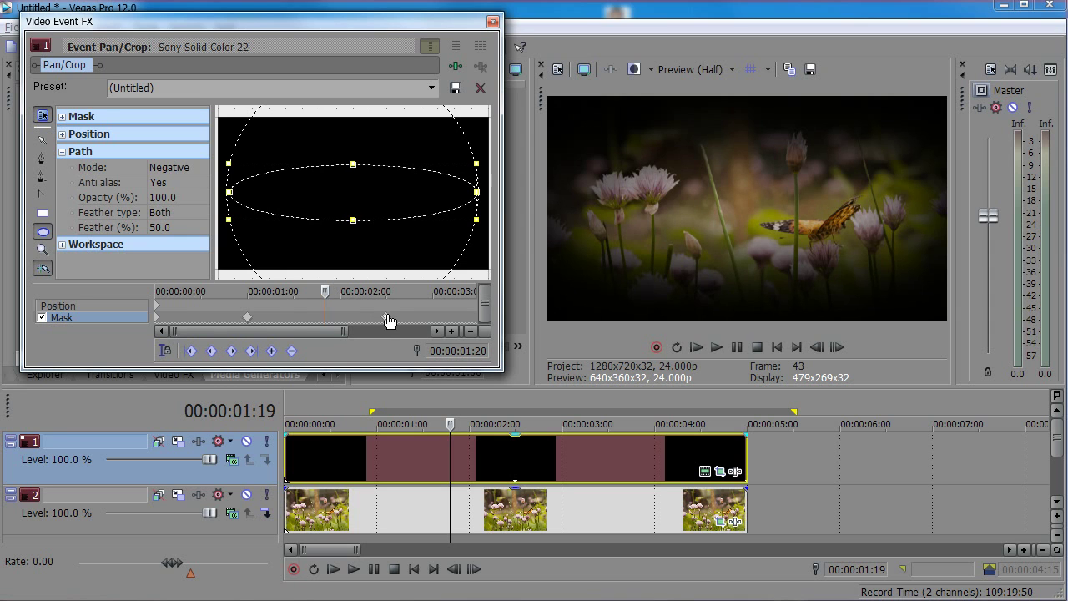
# Go to the 00:00:01:00 mask keyframe and enlarge the Video Event FX window and the mask workspace view.
pyautogui.click(277, 306)
pyautogui.click(247, 316)
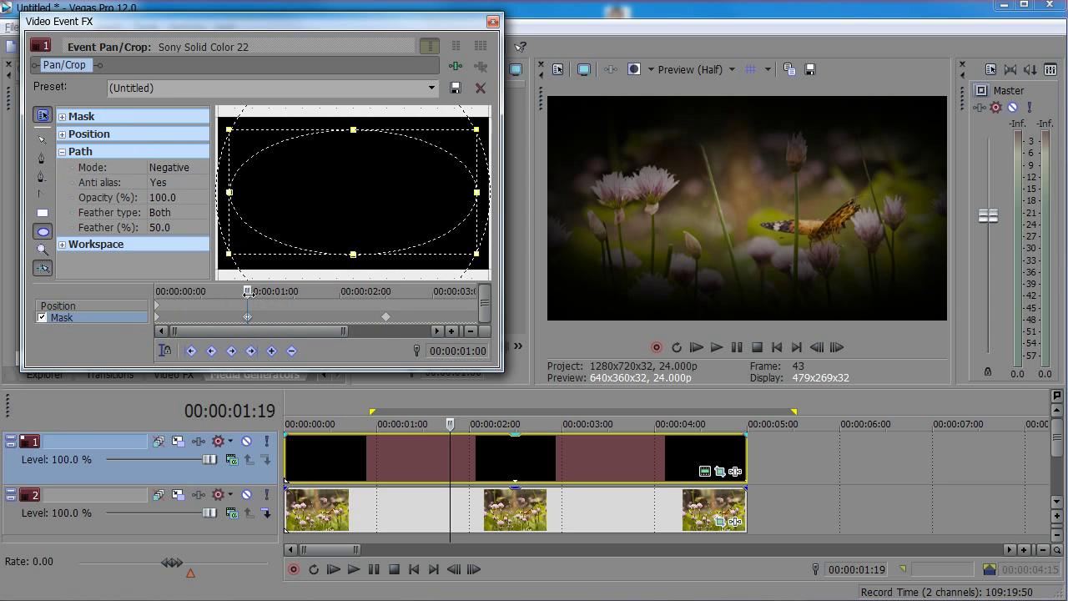
pyautogui.click(248, 291)
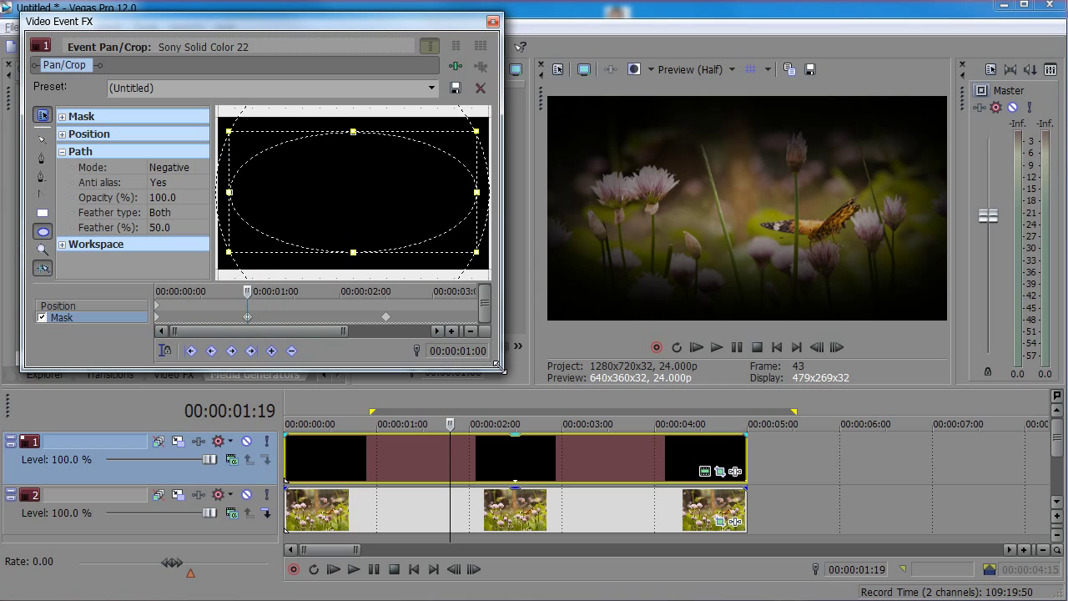
pyautogui.moveTo(499, 368); pyautogui.dragTo(659, 484)
pyautogui.scroll(3, 467, 342)
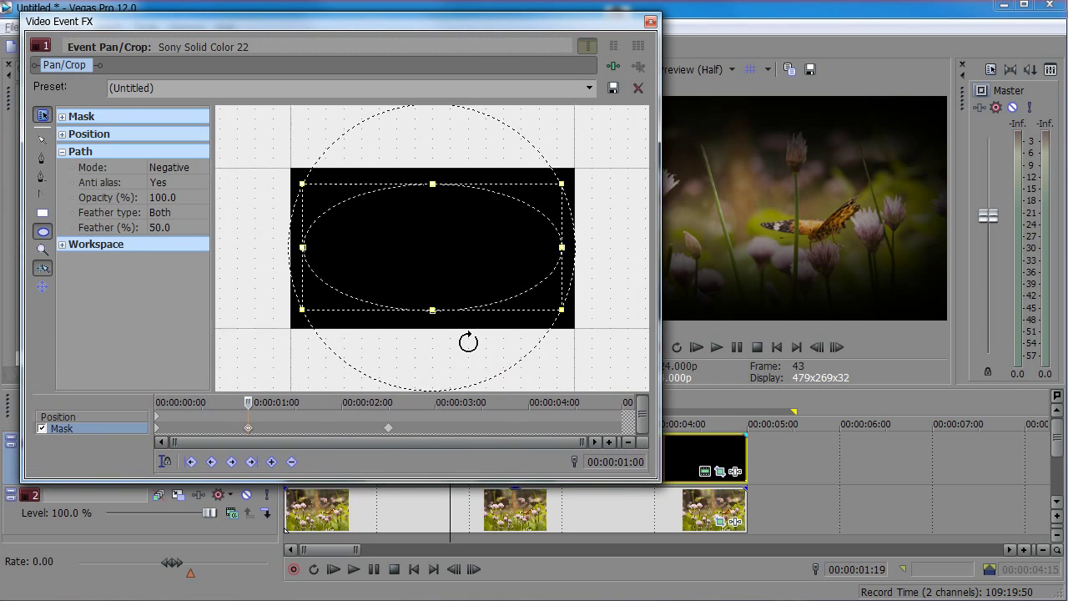
# Copy the open-oval mask keyframe at 00:00:01:00 and paste it at 00:00:01:16 so the mask stays open between them.
pyautogui.click(249, 429)
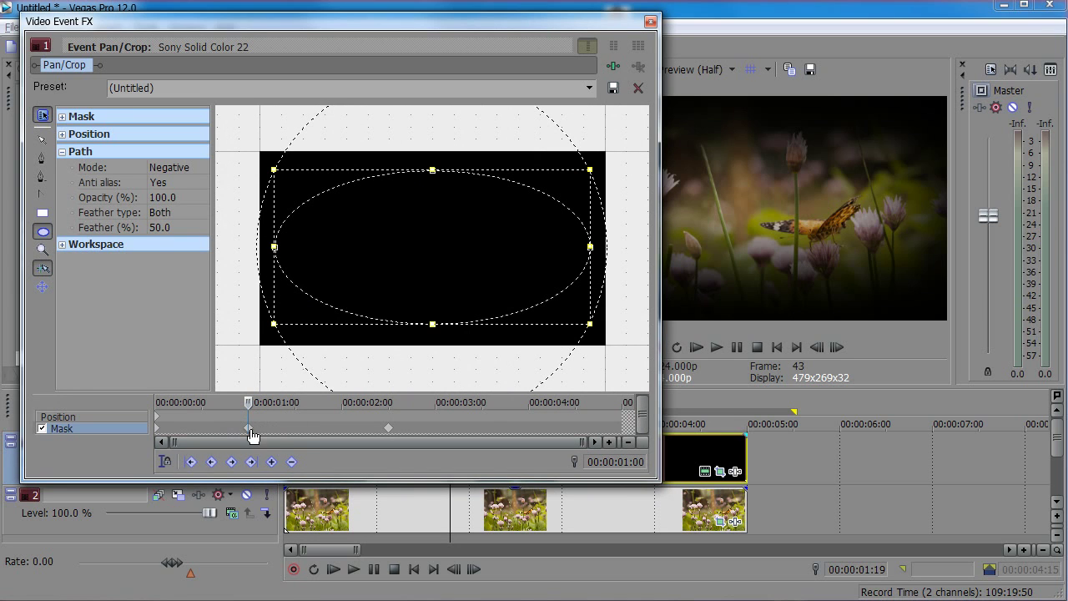
pyautogui.click(389, 430)
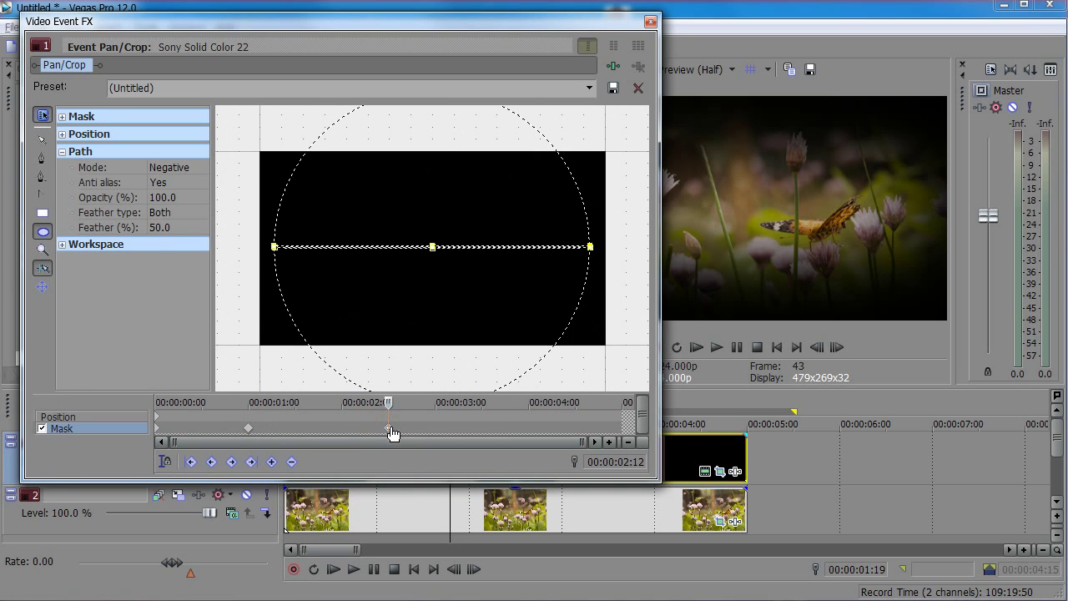
pyautogui.click(249, 429)
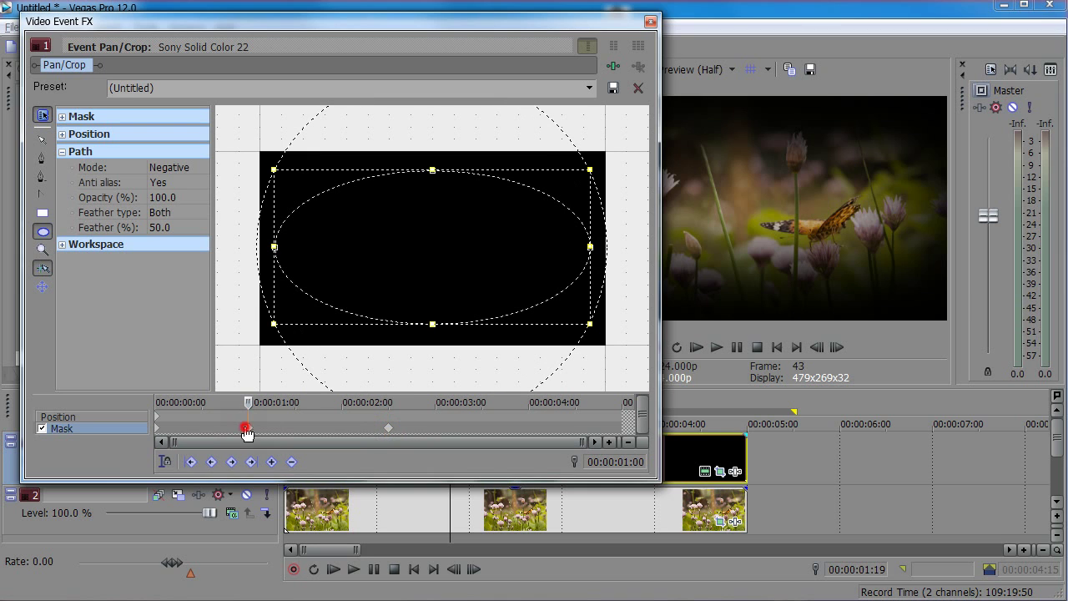
pyautogui.click(237, 426)
pyautogui.click(266, 420)
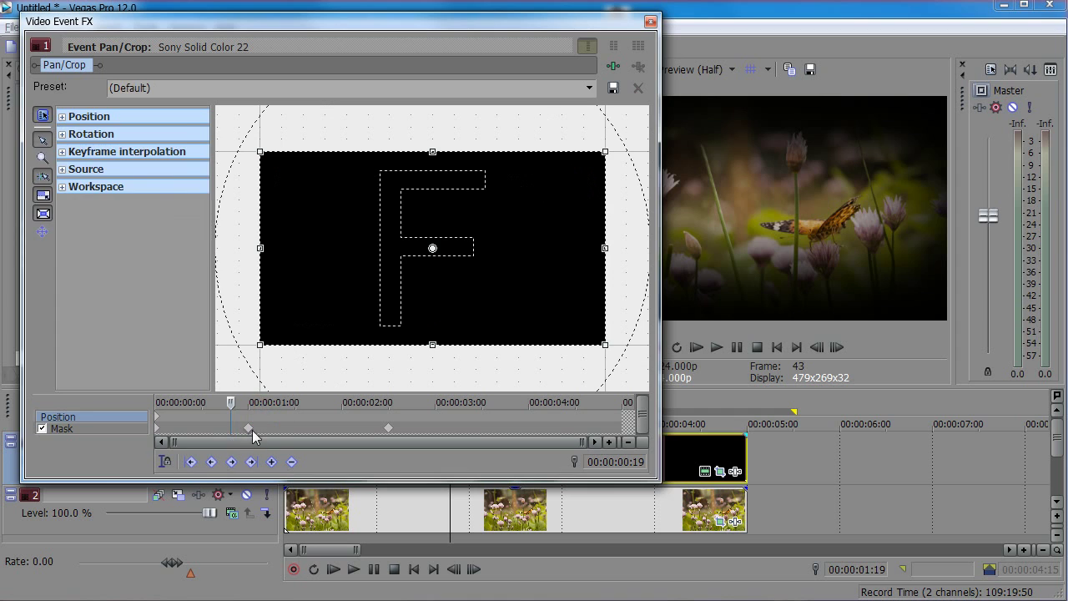
pyautogui.click(250, 429)
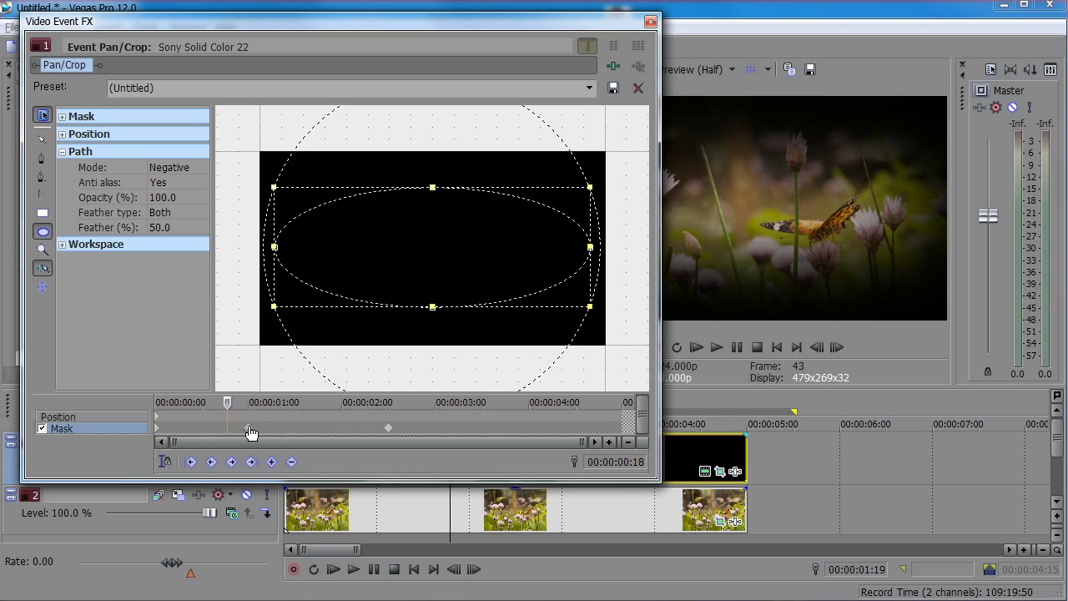
pyautogui.rightClick(248, 430)
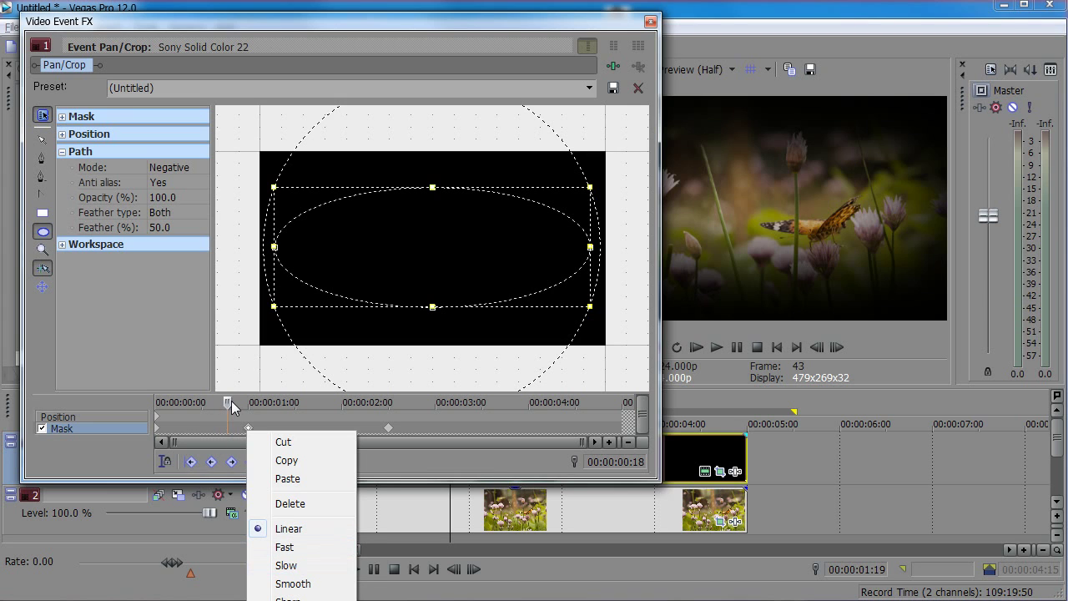
pyautogui.moveTo(231, 406); pyautogui.dragTo(311, 404)
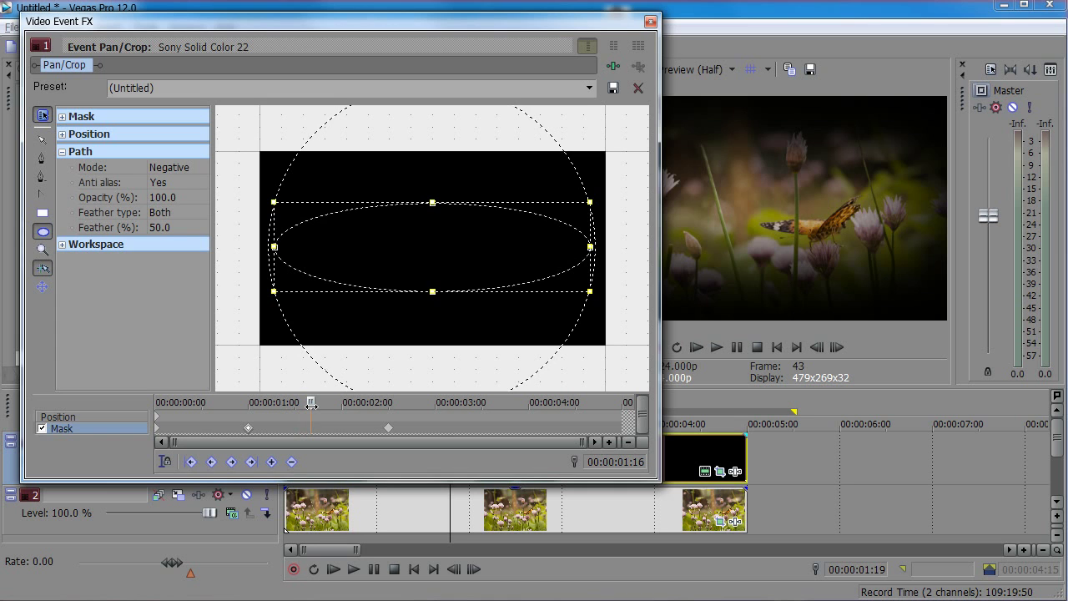
pyautogui.moveTo(305, 403); pyautogui.dragTo(257, 432)
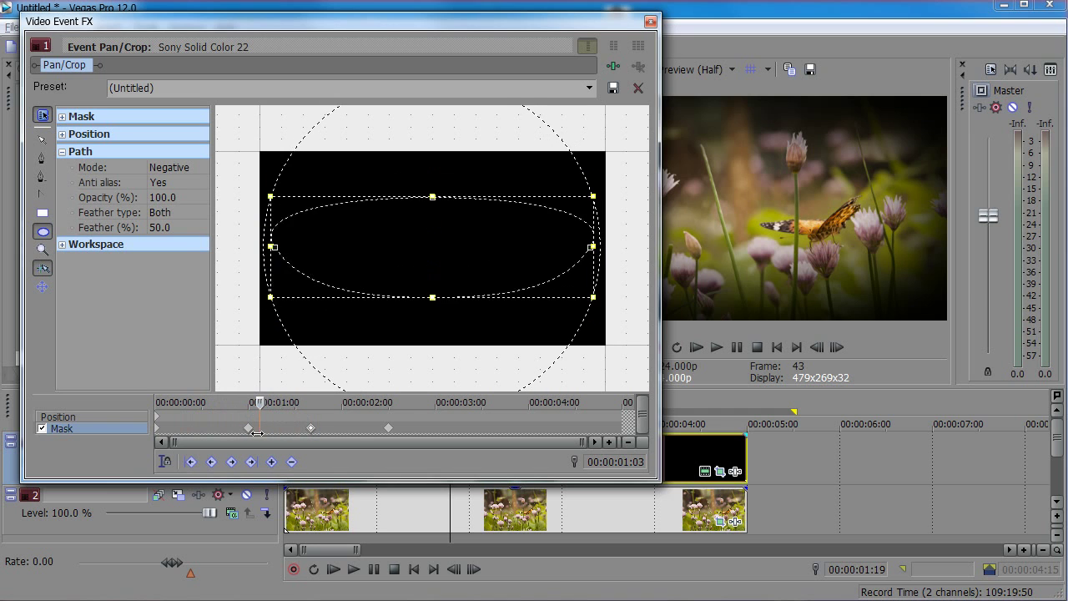
pyautogui.click(311, 428)
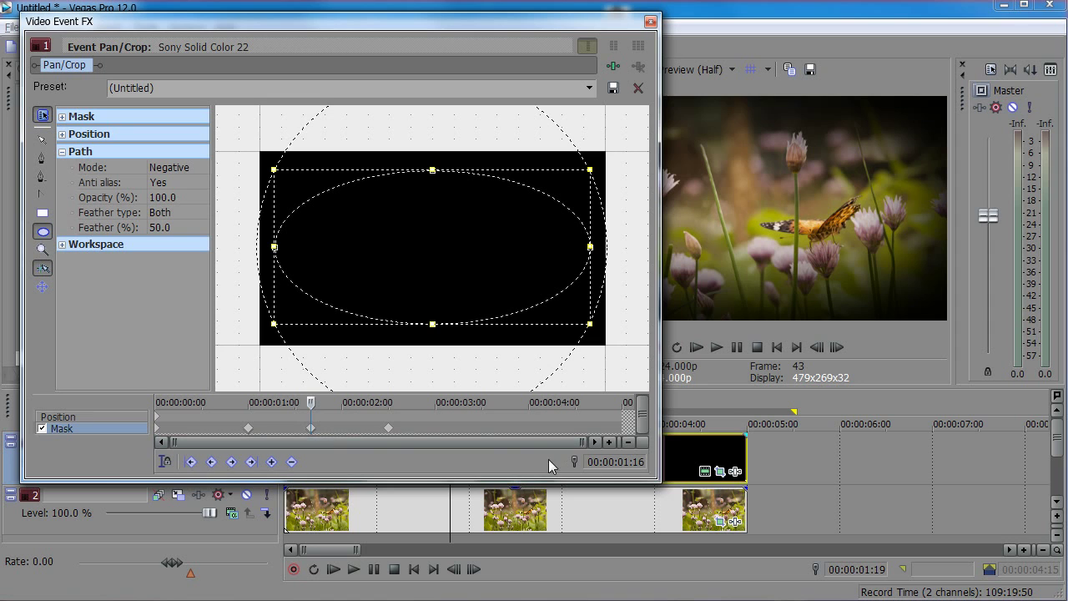
# Scrub the mask timeline between the 00:00:01:00 and 00:00:01:16 keyframes to check how the oval stays open.
pyautogui.click(609, 443)
pyautogui.click(609, 443)
pyautogui.click(609, 443)
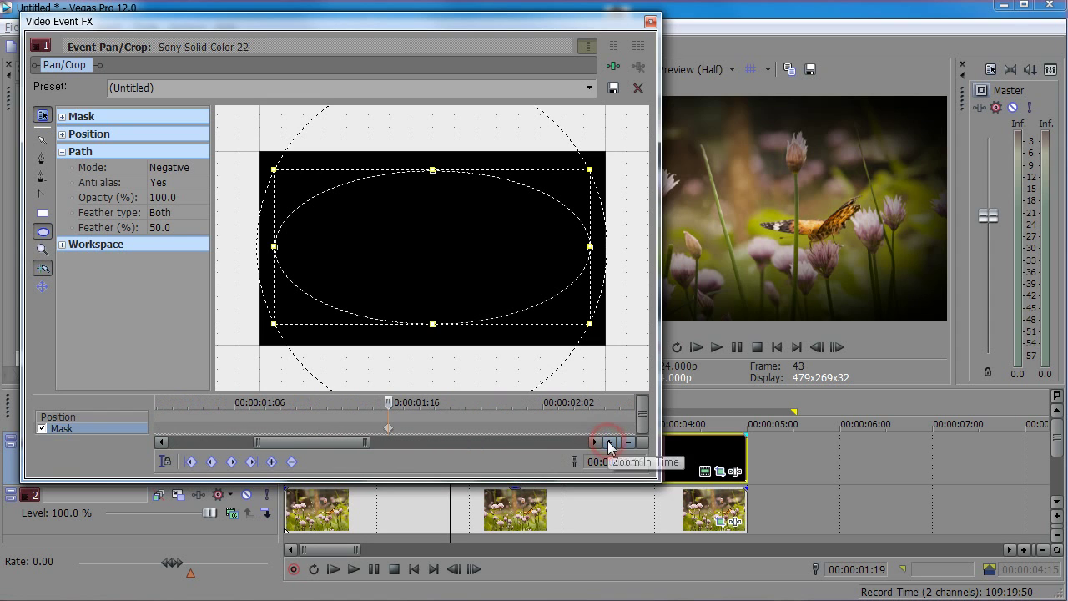
pyautogui.moveTo(388, 405); pyautogui.dragTo(556, 429)
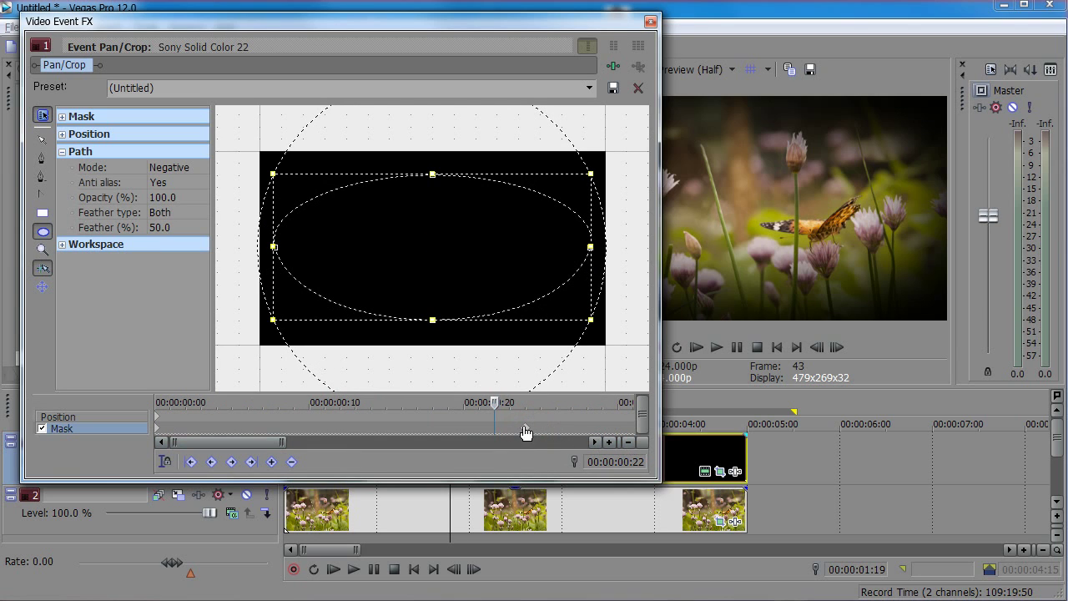
pyautogui.click(498, 403)
pyautogui.moveTo(504, 403); pyautogui.dragTo(527, 404)
pyautogui.click(627, 443)
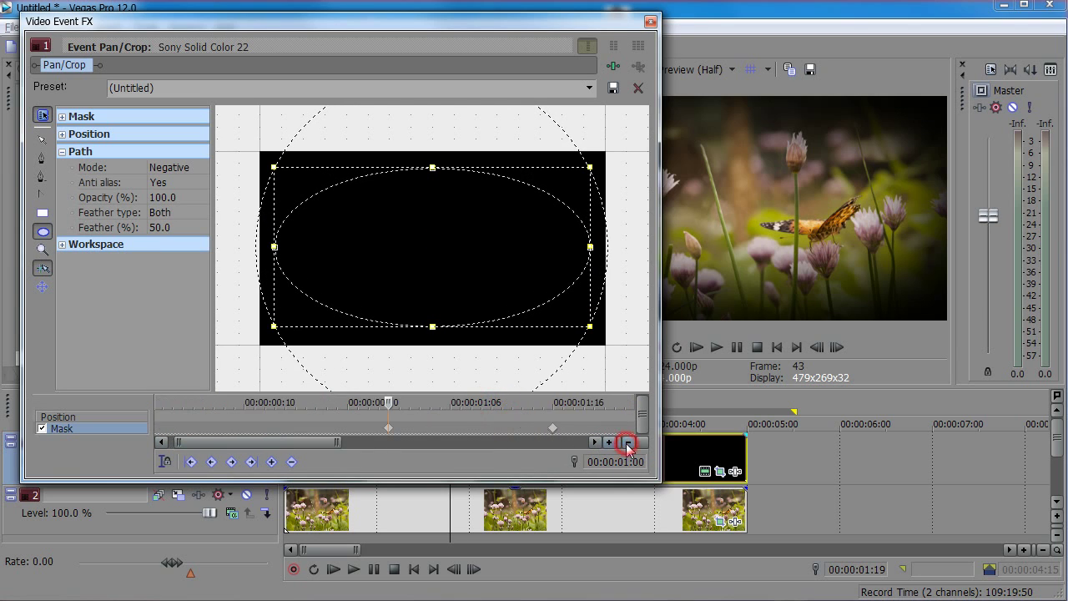
# Try deleting the mask keyframe at 00:00:01:16, scrub through the oval's motion without it, and undo the deletion.
pyautogui.click(463, 429)
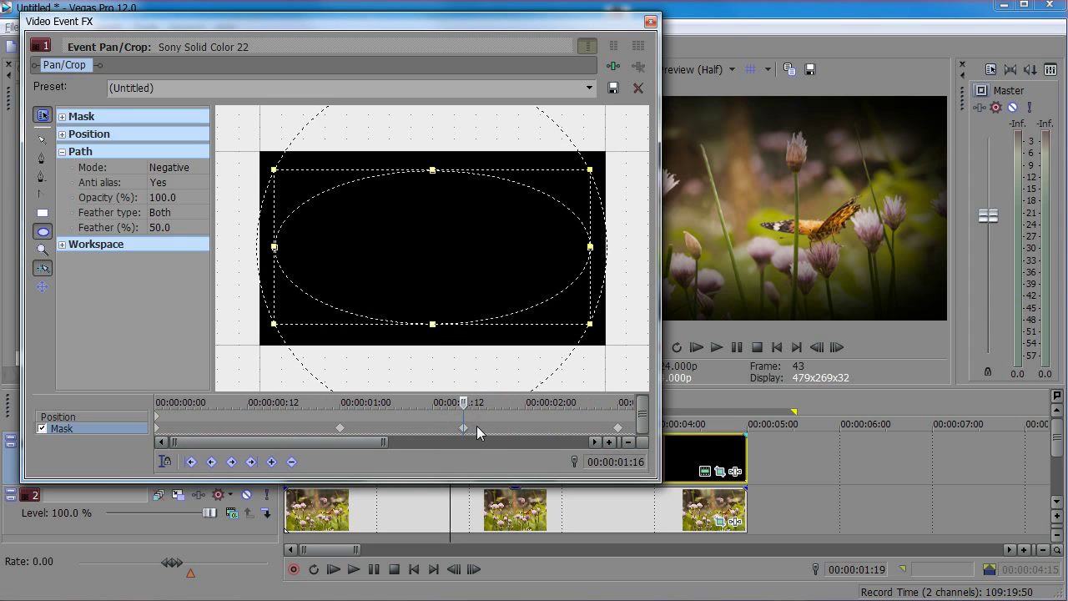
pyautogui.moveTo(476, 426); pyautogui.dragTo(439, 438)
pyautogui.press('Delete')
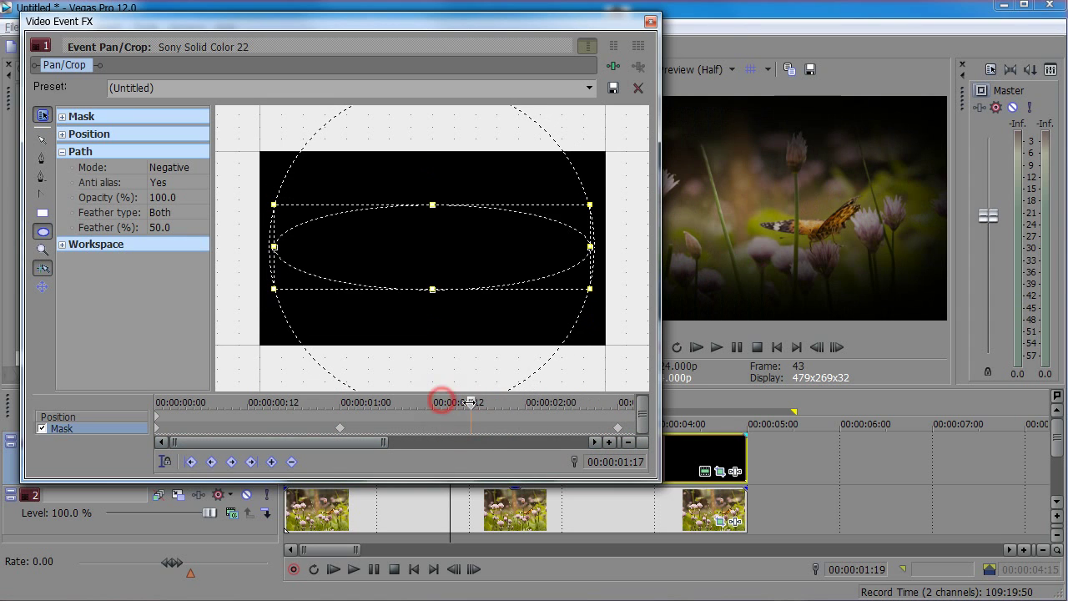
pyautogui.click(319, 429)
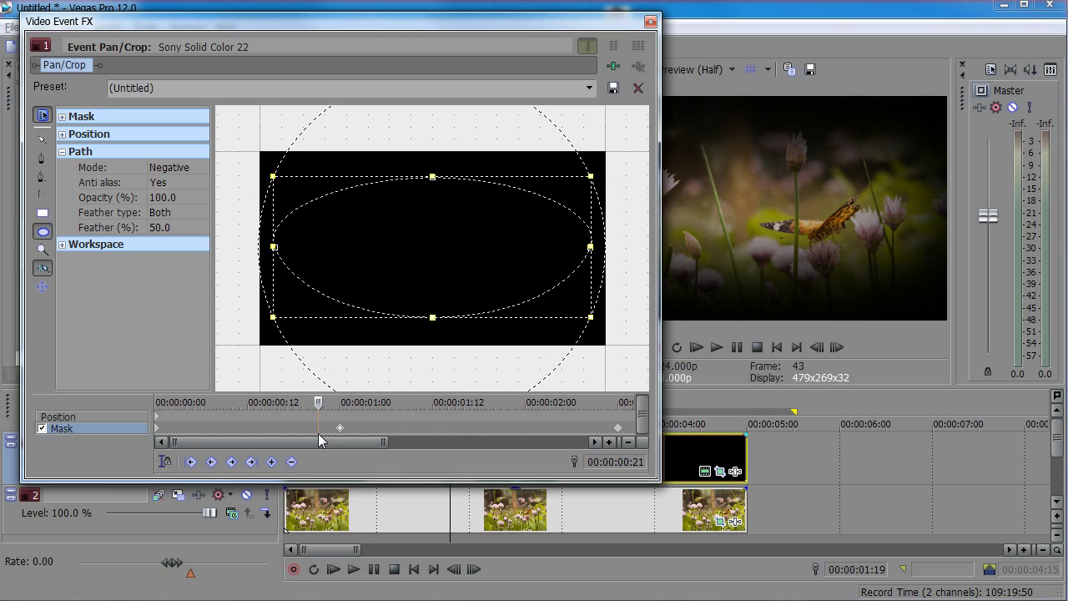
pyautogui.moveTo(323, 403); pyautogui.dragTo(461, 412)
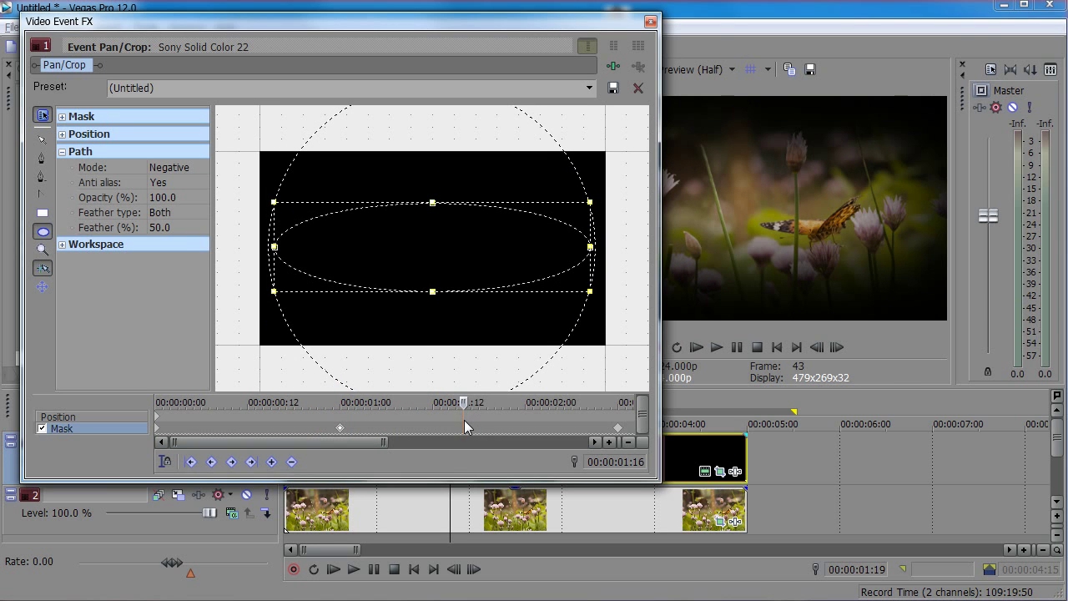
pyautogui.hotkey('ctrl', 'z')
# Narrow the Video Event FX window, show the whole mask timeline, and open the flat oval very slightly at the 00:00:00:00 keyframe.
pyautogui.moveTo(464, 402); pyautogui.dragTo(409, 403)
pyautogui.moveTo(657, 358); pyautogui.dragTo(622, 358)
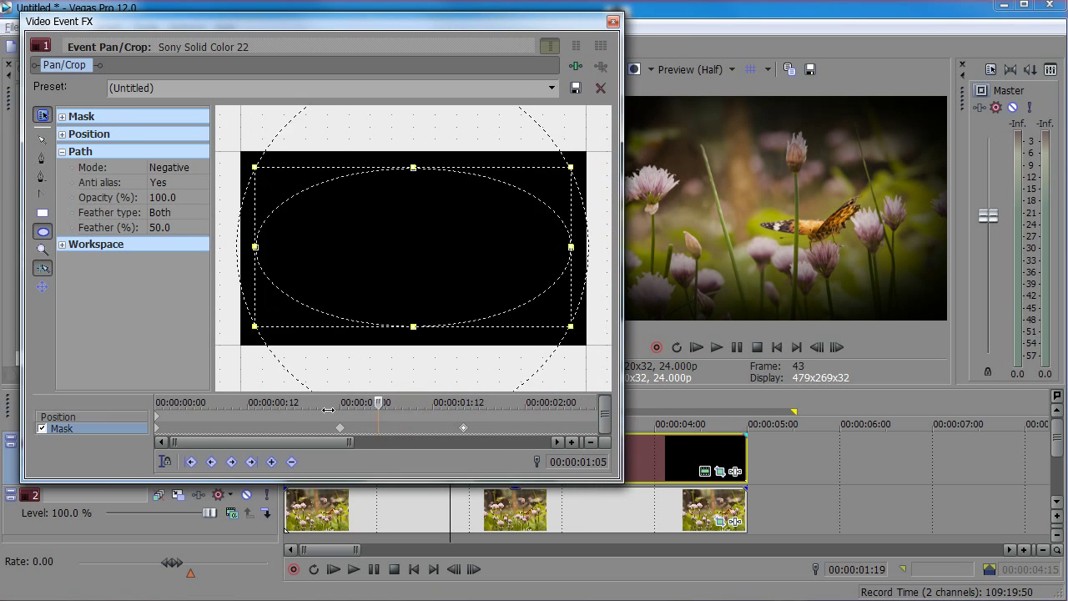
pyautogui.click(591, 442)
pyautogui.click(591, 441)
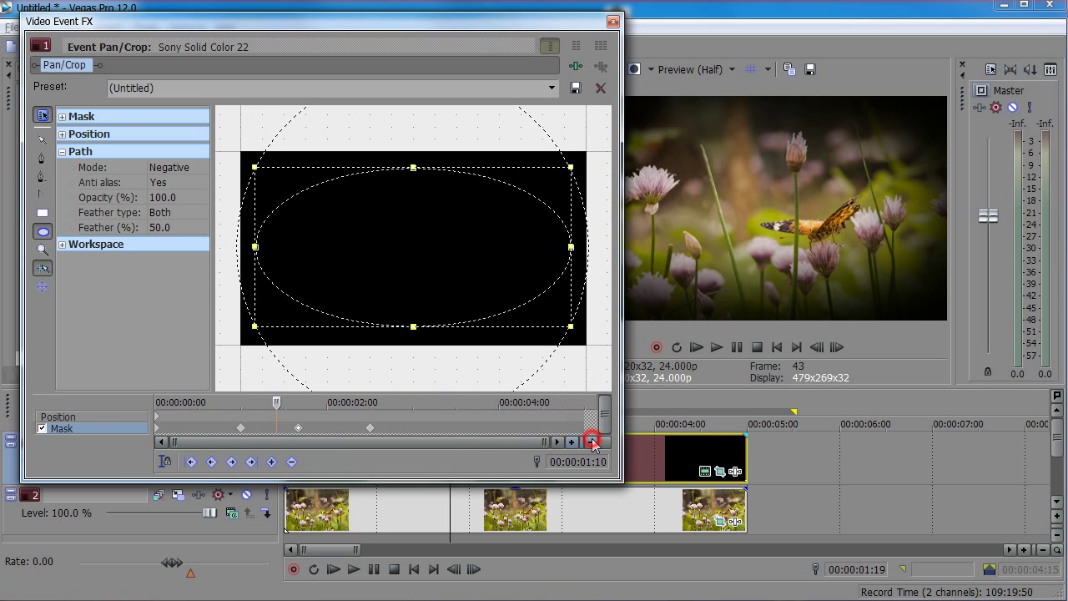
pyautogui.moveTo(275, 401); pyautogui.dragTo(151, 424)
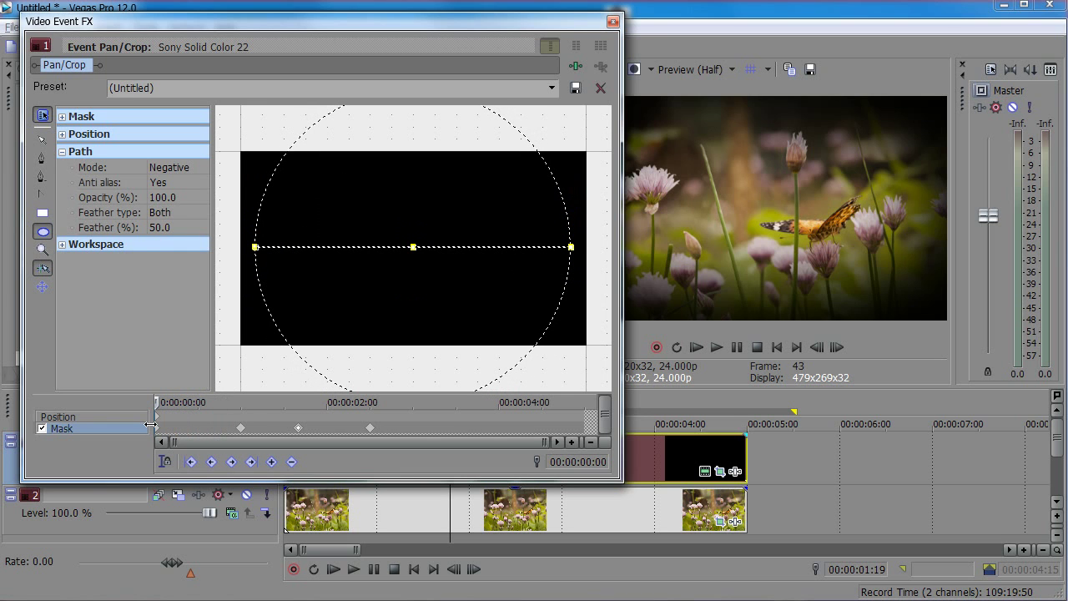
pyautogui.click(412, 248)
pyautogui.moveTo(412, 250); pyautogui.dragTo(412, 248)
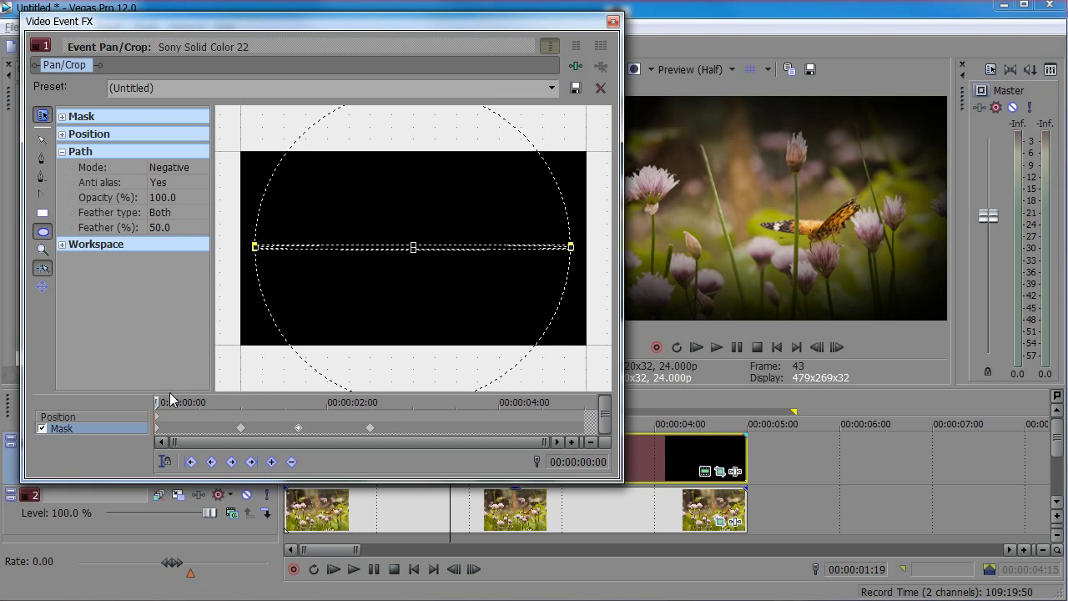
# Open the flat mask oval very slightly at the 00:00:02:12 keyframe and scrub past it to check the closing.
pyautogui.moveTo(156, 402); pyautogui.dragTo(285, 402)
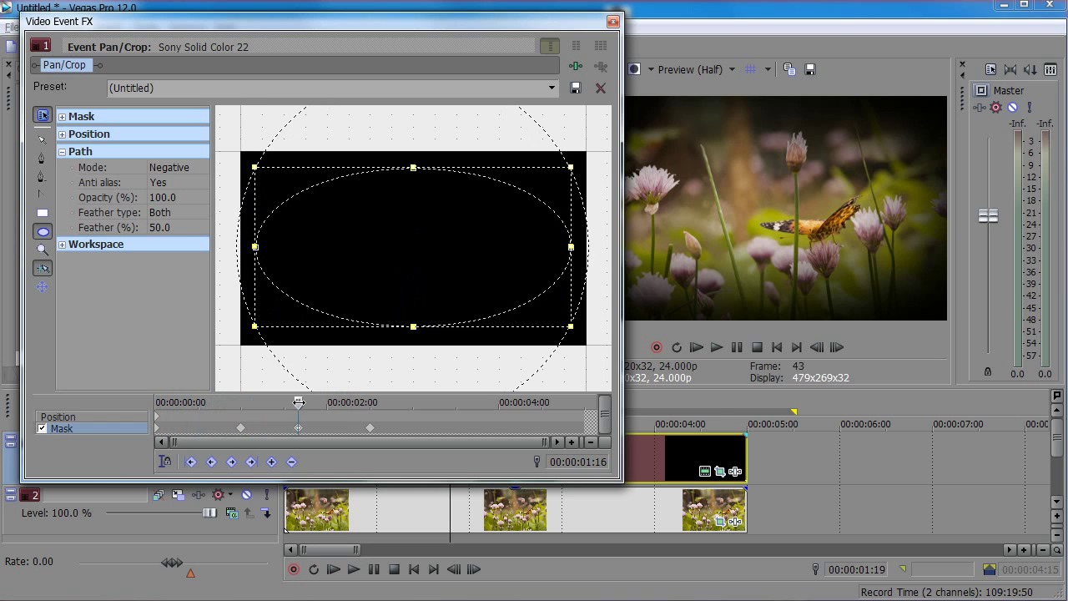
pyautogui.moveTo(298, 402); pyautogui.dragTo(371, 403)
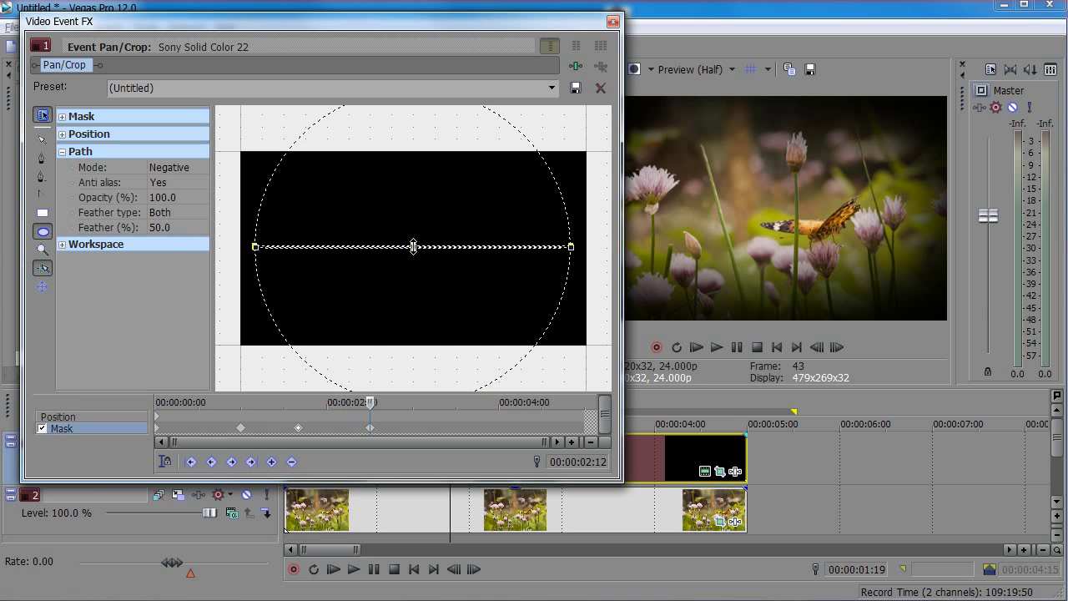
pyautogui.moveTo(413, 246); pyautogui.dragTo(414, 247)
pyautogui.moveTo(372, 401)
pyautogui.mouseDown()
pyautogui.moveTo(395, 403)
pyautogui.moveTo(247, 403)
pyautogui.moveTo(370, 405)
pyautogui.mouseUp()
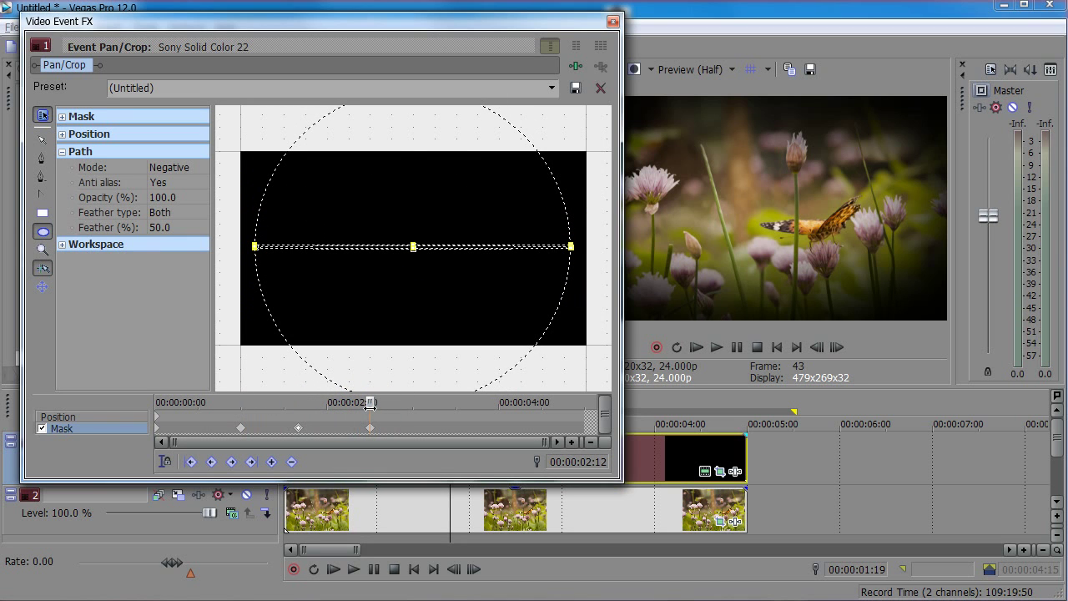
pyautogui.moveTo(414, 249); pyautogui.dragTo(414, 246)
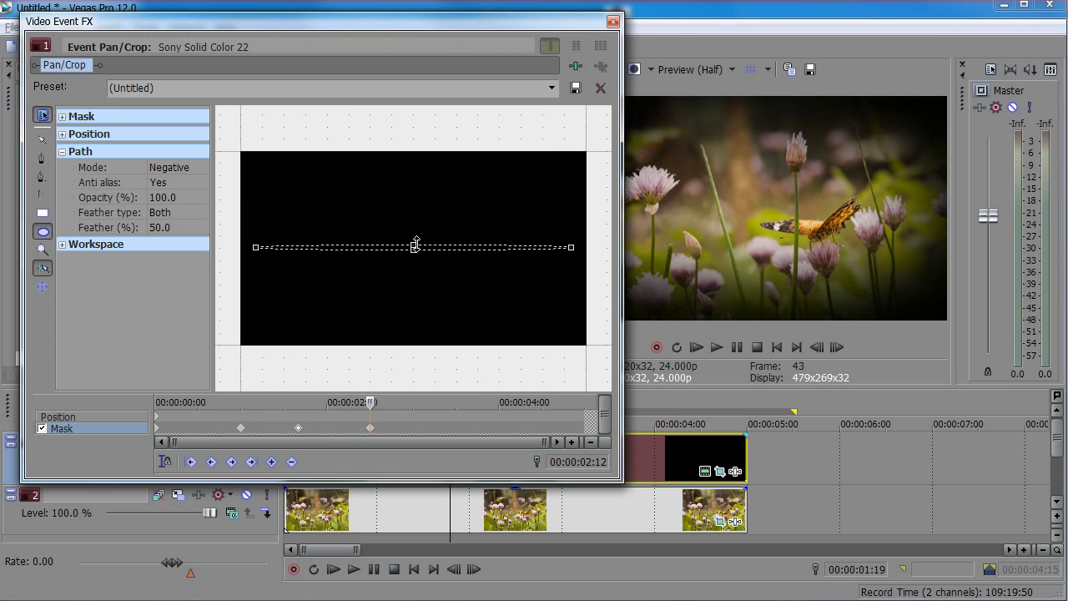
pyautogui.moveTo(370, 397); pyautogui.dragTo(348, 400)
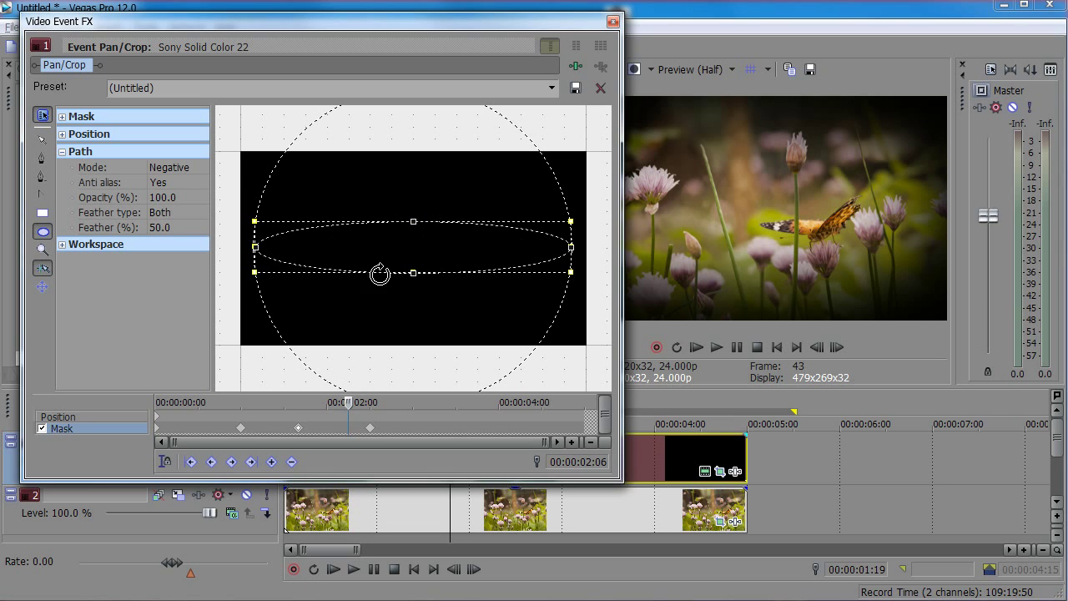
pyautogui.moveTo(349, 402); pyautogui.dragTo(425, 430)
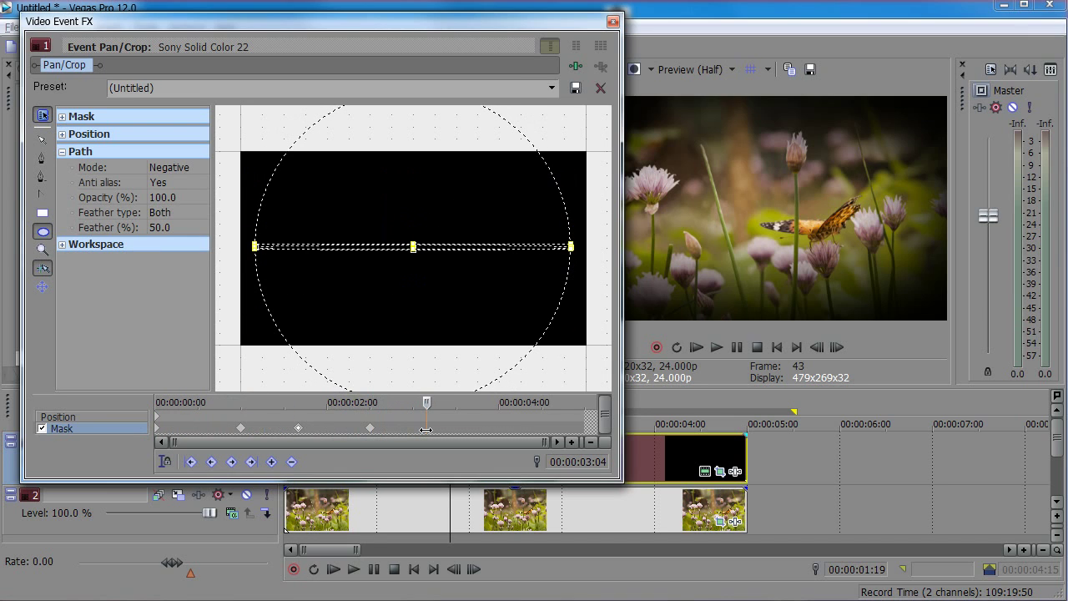
# Copy the open-oval mask keyframe at 00:00:01:16 and paste it at 00:00:03:10.
pyautogui.click(250, 420)
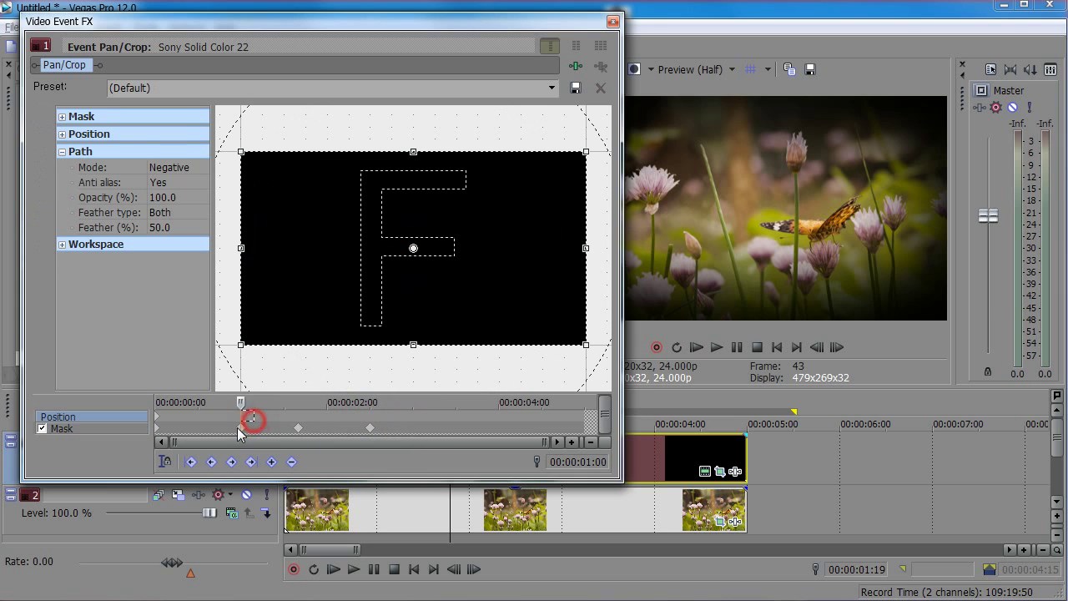
pyautogui.click(310, 426)
pyautogui.click(292, 430)
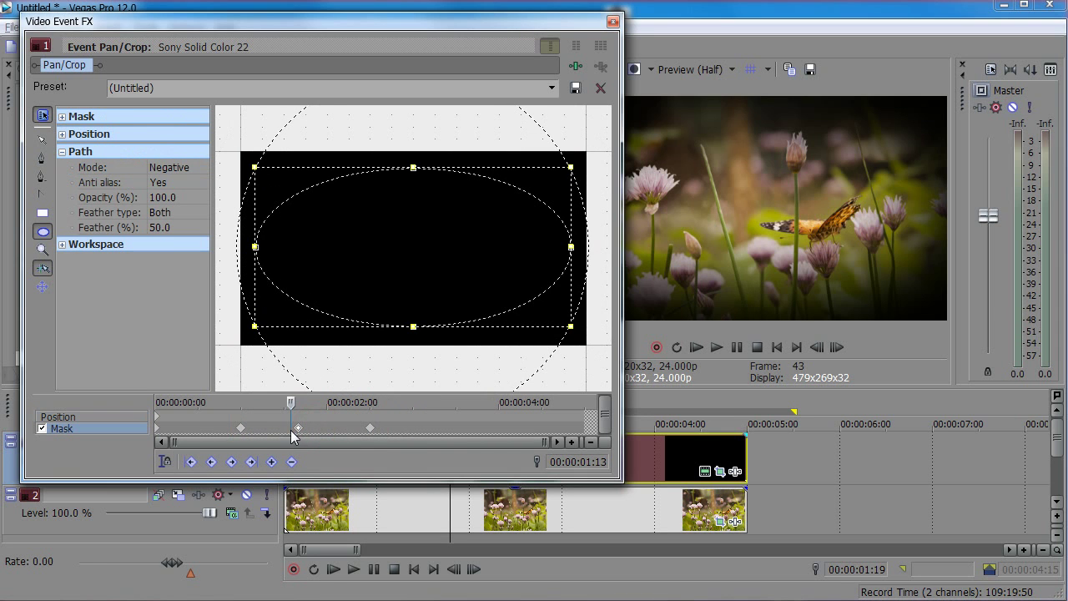
pyautogui.press('Delete')
pyautogui.moveTo(291, 402); pyautogui.dragTo(440, 404)
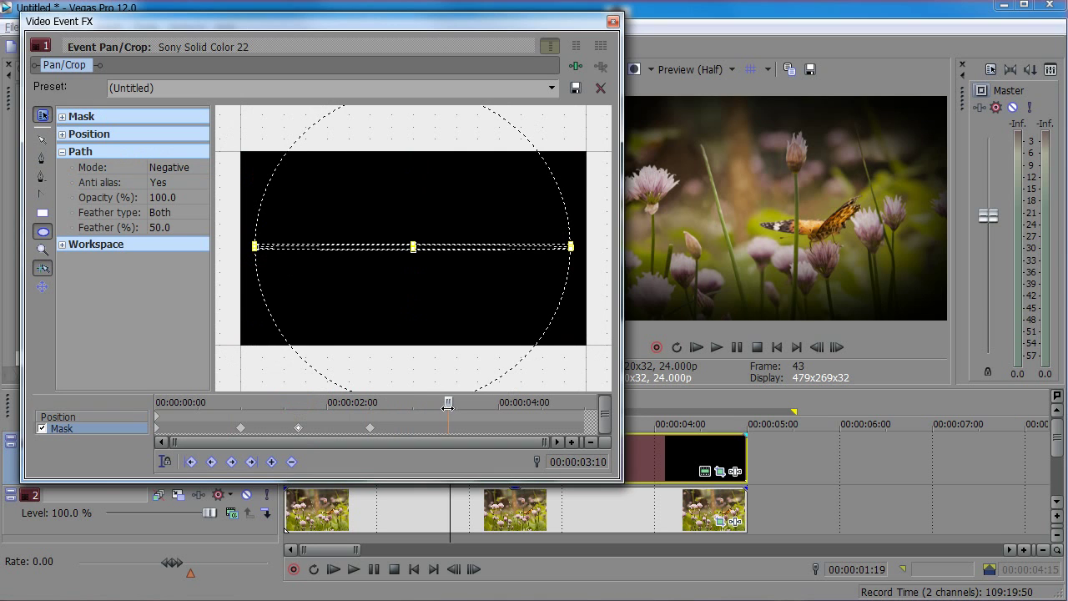
pyautogui.hotkey('ctrl', 'v')
pyautogui.moveTo(449, 408)
pyautogui.mouseDown()
pyautogui.moveTo(380, 407)
pyautogui.moveTo(452, 404)
pyautogui.mouseUp()
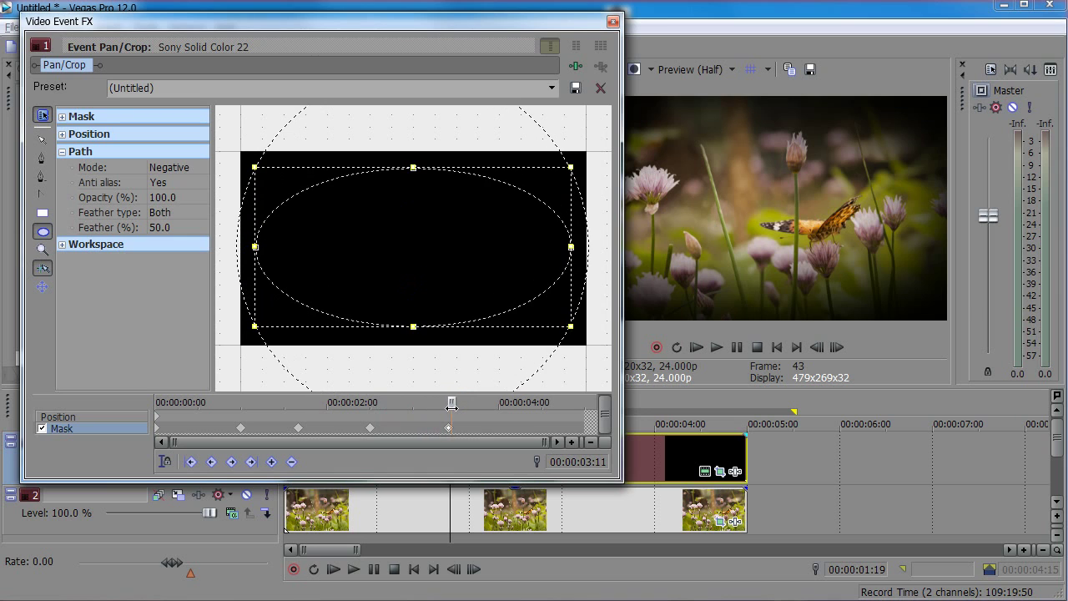
# Copy the nearly flat oval mask keyframe at 00:00:02:12 to 00:00:03:20 so the mask closes again.
pyautogui.moveTo(389, 417); pyautogui.dragTo(358, 443)
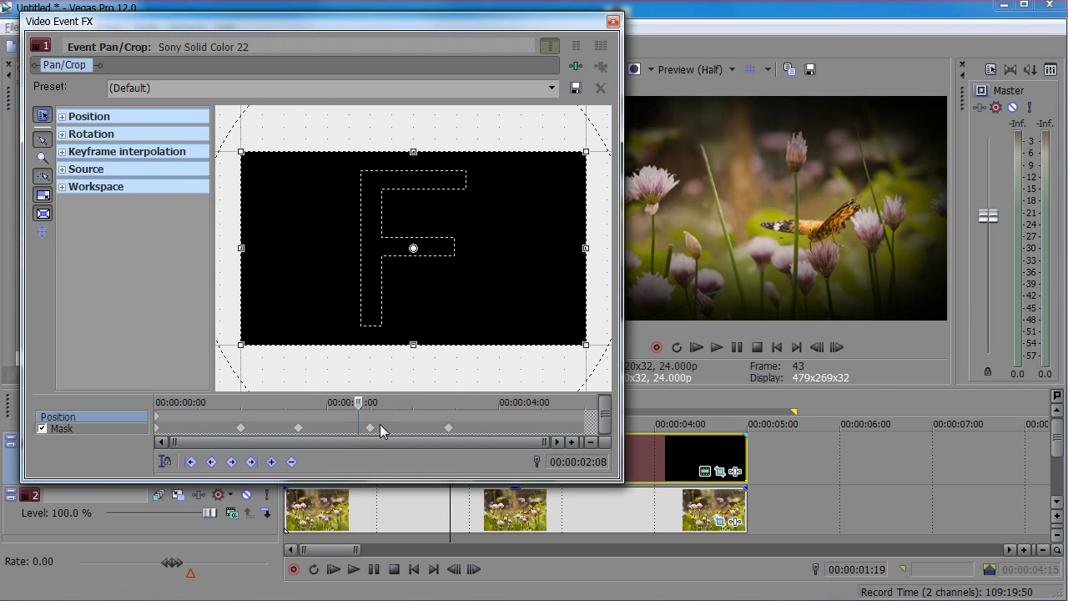
pyautogui.click(370, 428)
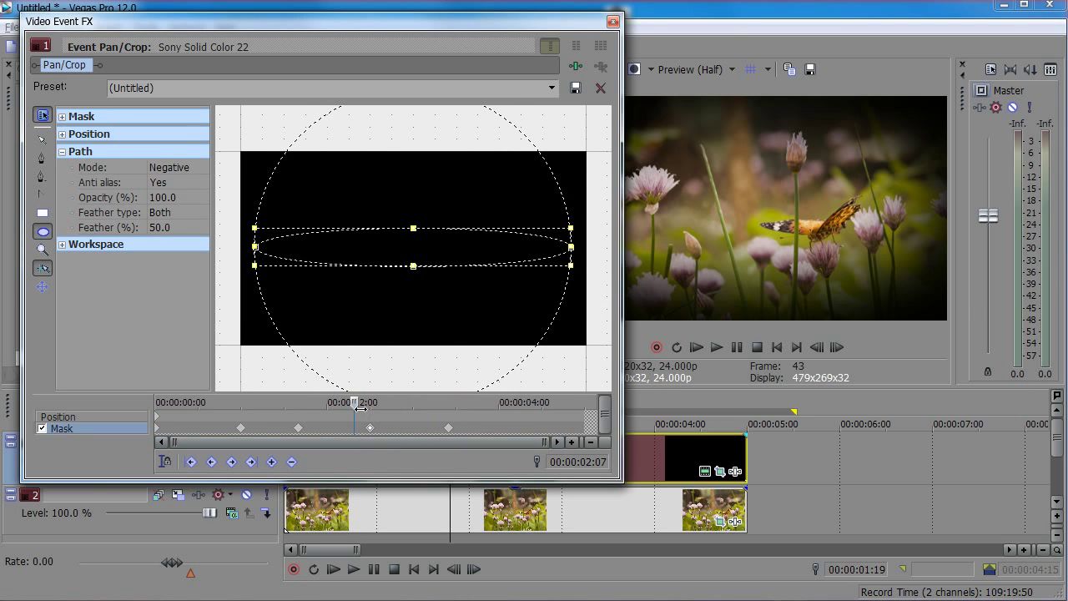
pyautogui.moveTo(360, 407); pyautogui.dragTo(473, 403)
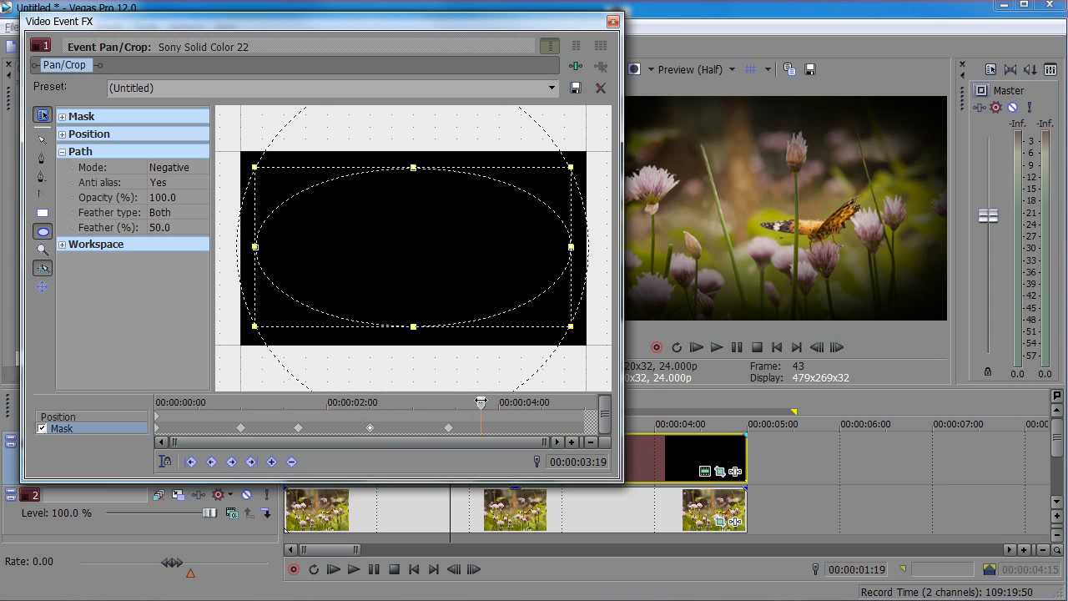
pyautogui.moveTo(413, 167); pyautogui.dragTo(413, 246)
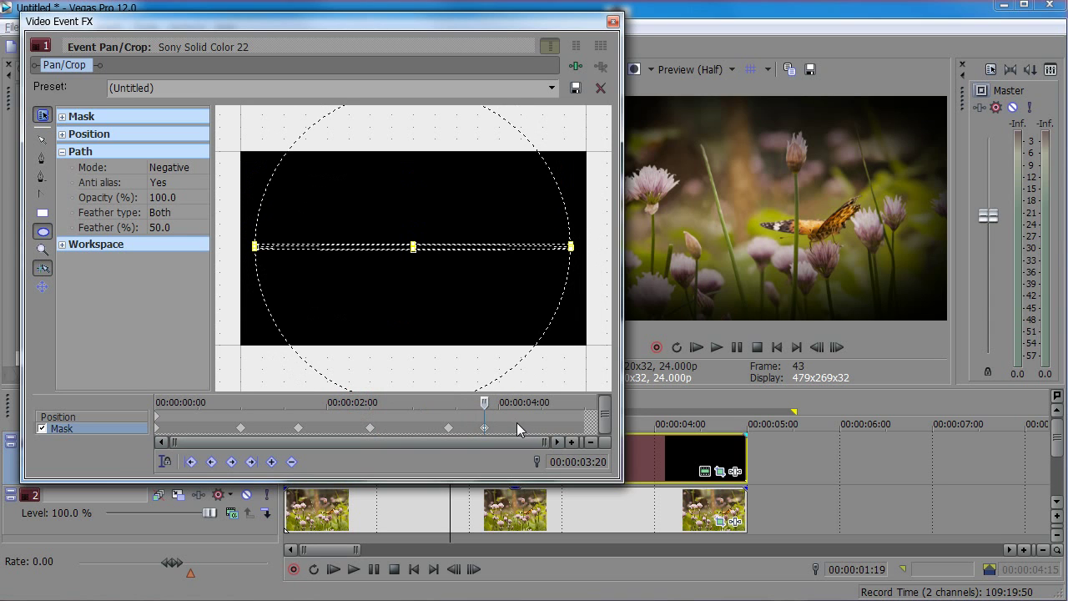
# Copy the mask keyframes at 00:00:03:10 and 00:00:03:20 together and paste the pair starting at 00:00:04:06.
pyautogui.moveTo(517, 429); pyautogui.dragTo(430, 427)
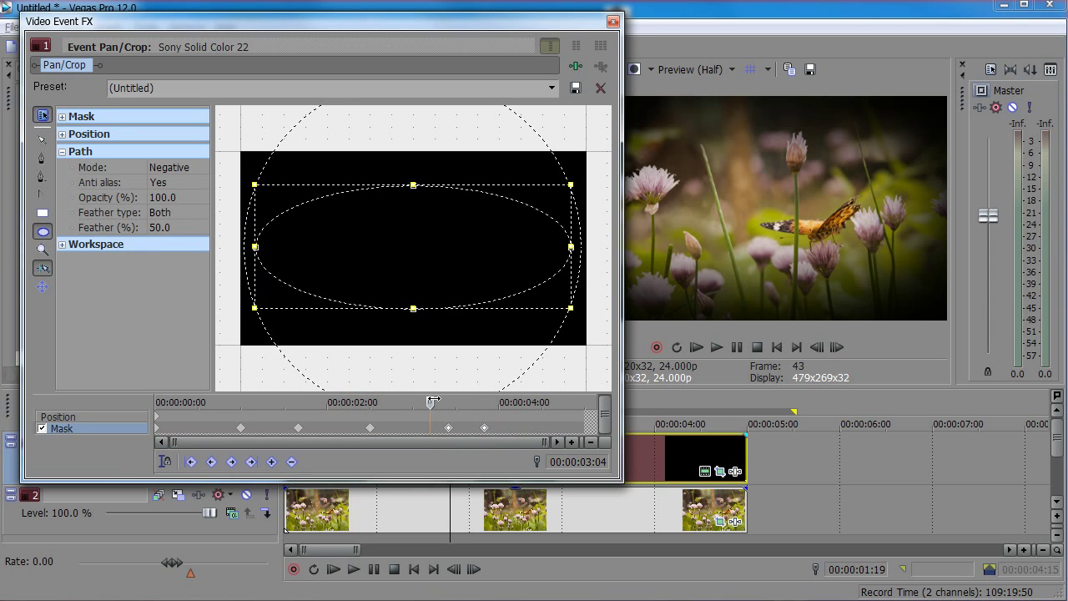
pyautogui.click(428, 402)
pyautogui.moveTo(505, 423); pyautogui.dragTo(519, 402)
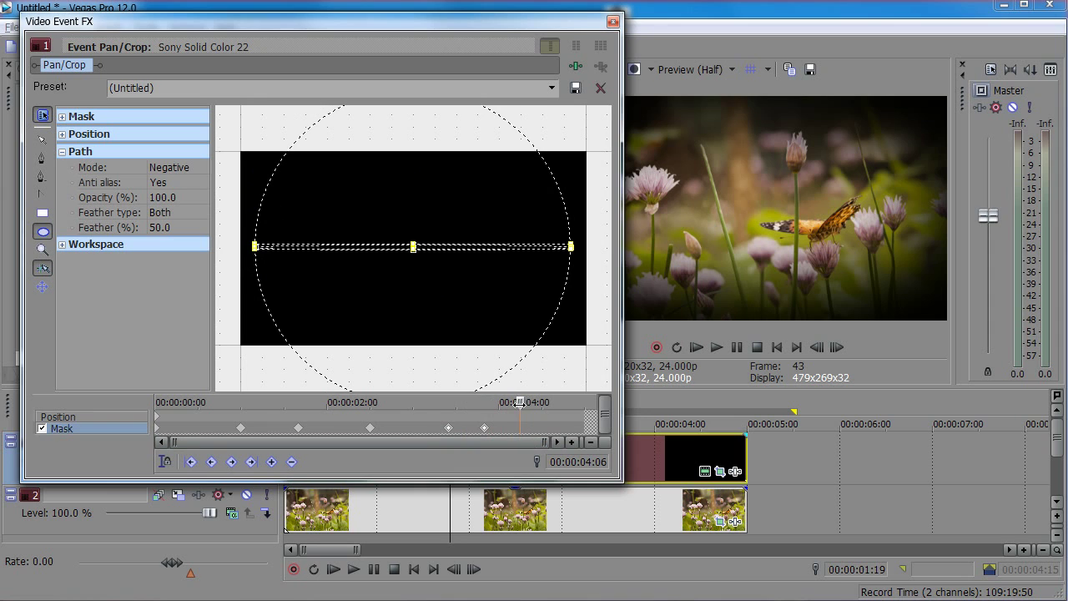
pyautogui.click(572, 428)
pyautogui.moveTo(573, 427); pyautogui.dragTo(233, 429)
pyautogui.click(233, 429)
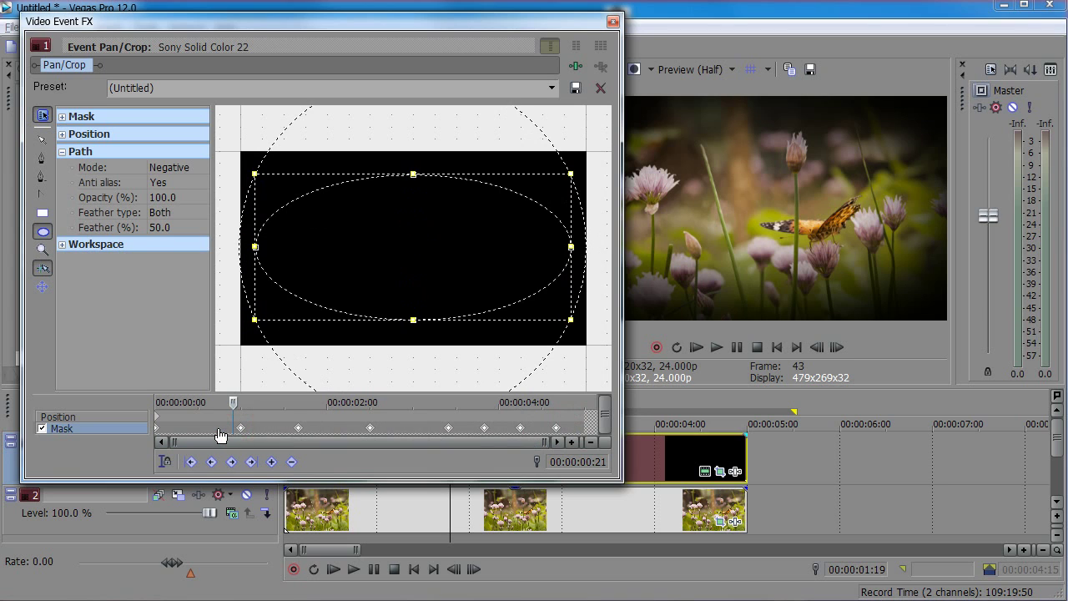
pyautogui.click(236, 428)
pyautogui.click(300, 428)
pyautogui.click(272, 416)
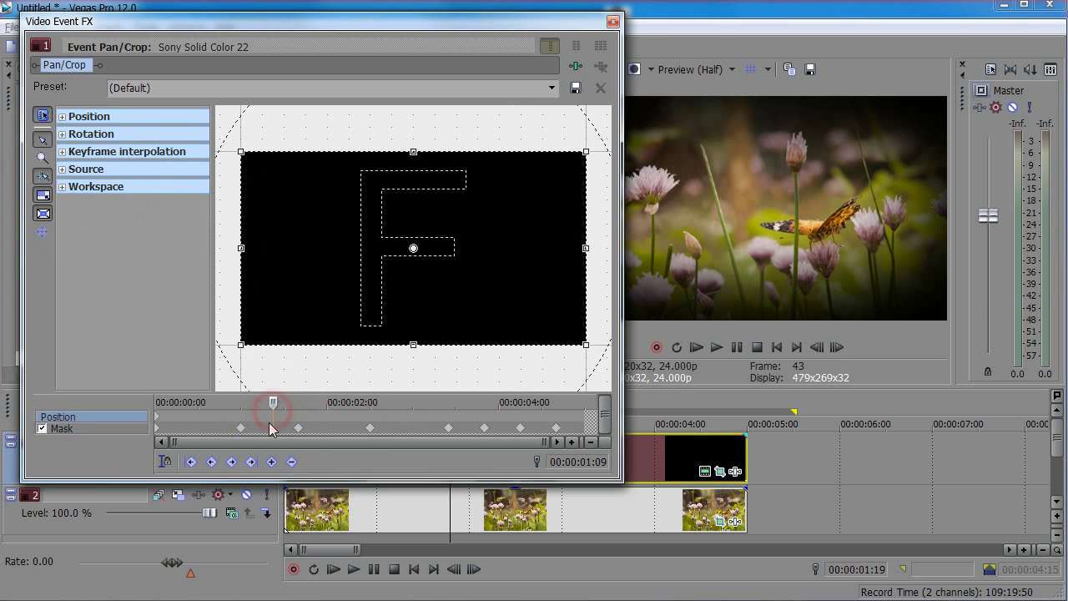
pyautogui.click(238, 428)
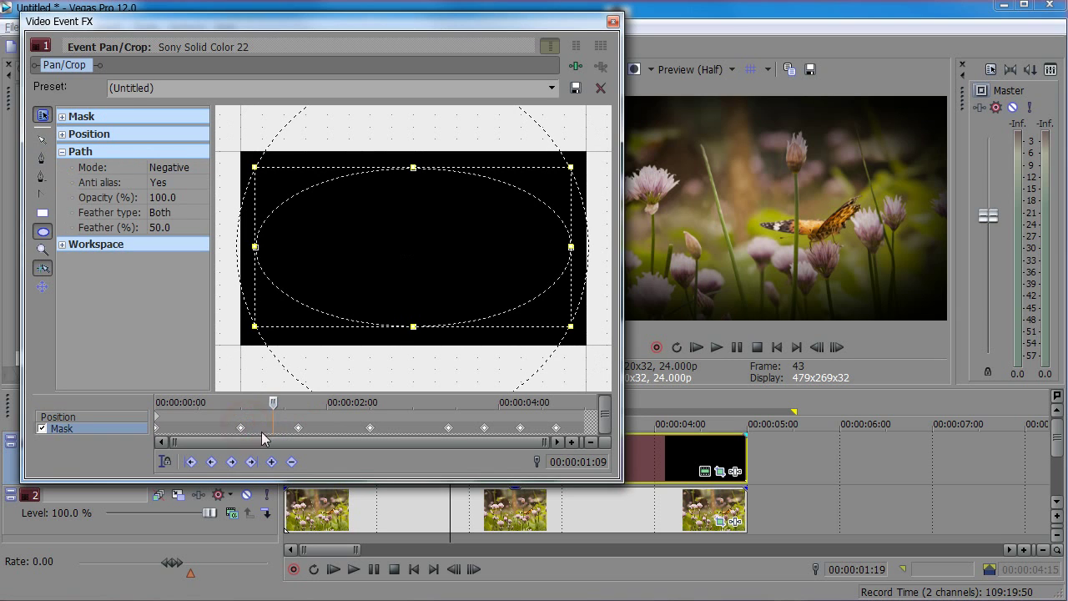
pyautogui.click(449, 416)
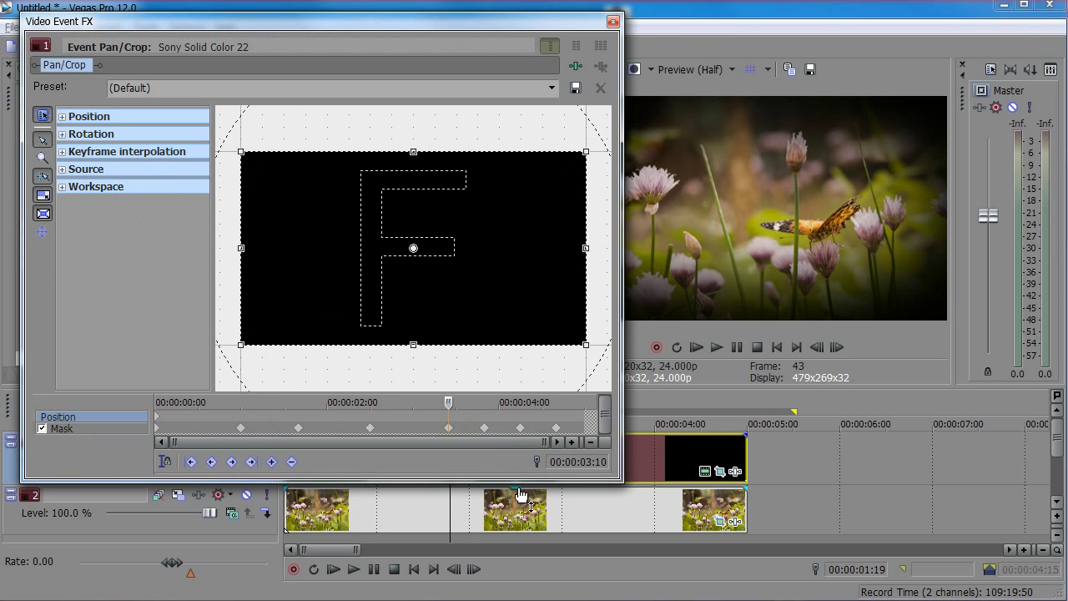
# Shift the mask keyframes after the starting one earlier, tightening the blink timing and leaving room for a final opening.
pyautogui.moveTo(519, 482); pyautogui.dragTo(518, 515)
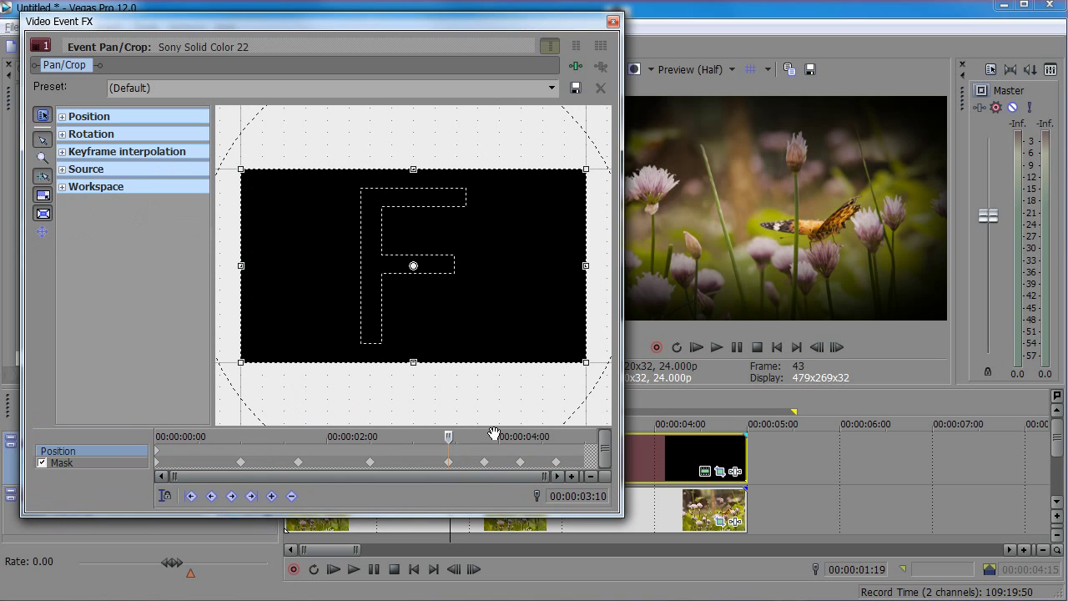
pyautogui.click(481, 462)
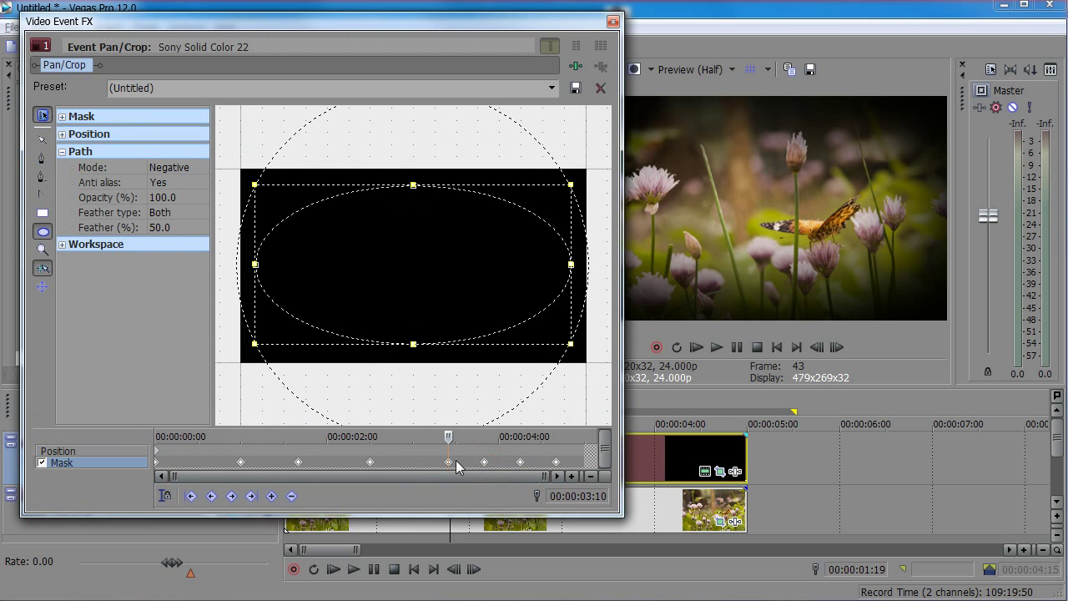
pyautogui.click(424, 461)
pyautogui.click(420, 458)
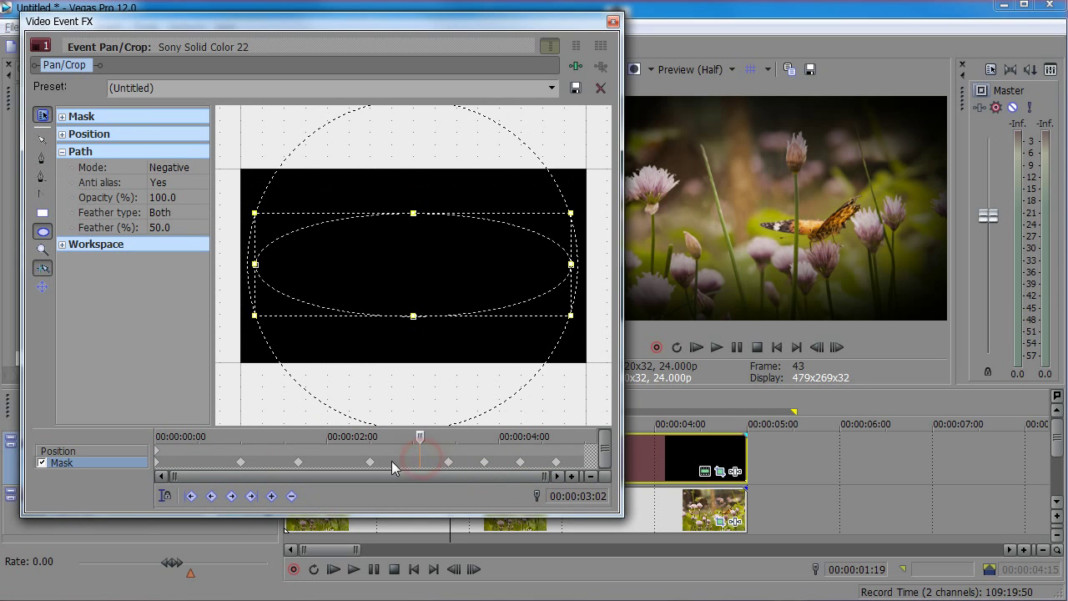
pyautogui.moveTo(370, 464)
pyautogui.mouseDown()
pyautogui.moveTo(328, 464)
pyautogui.moveTo(374, 464)
pyautogui.mouseUp()
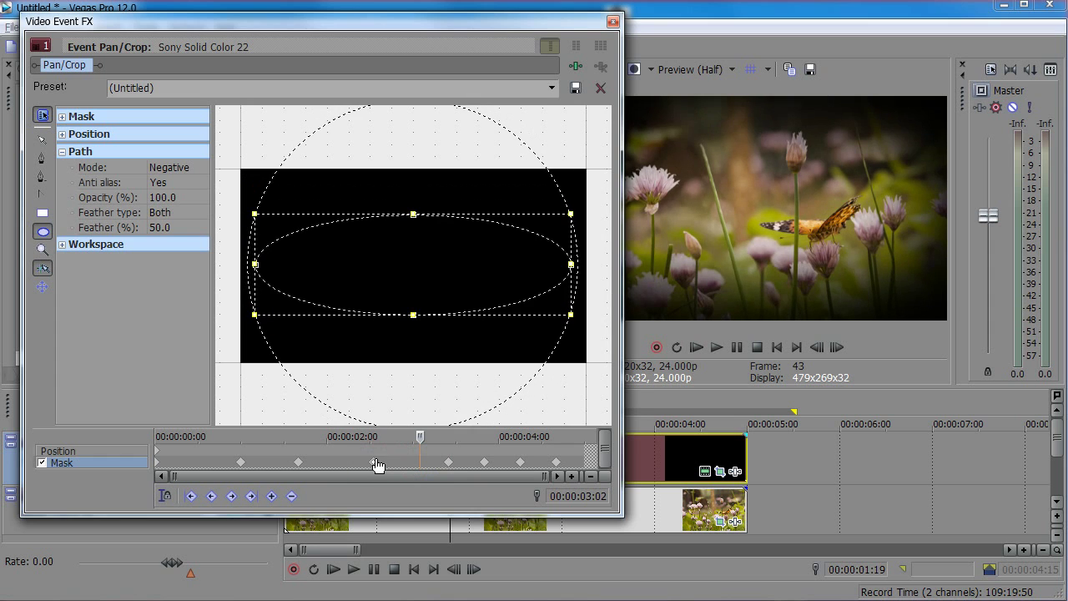
pyautogui.moveTo(575, 459); pyautogui.dragTo(344, 465)
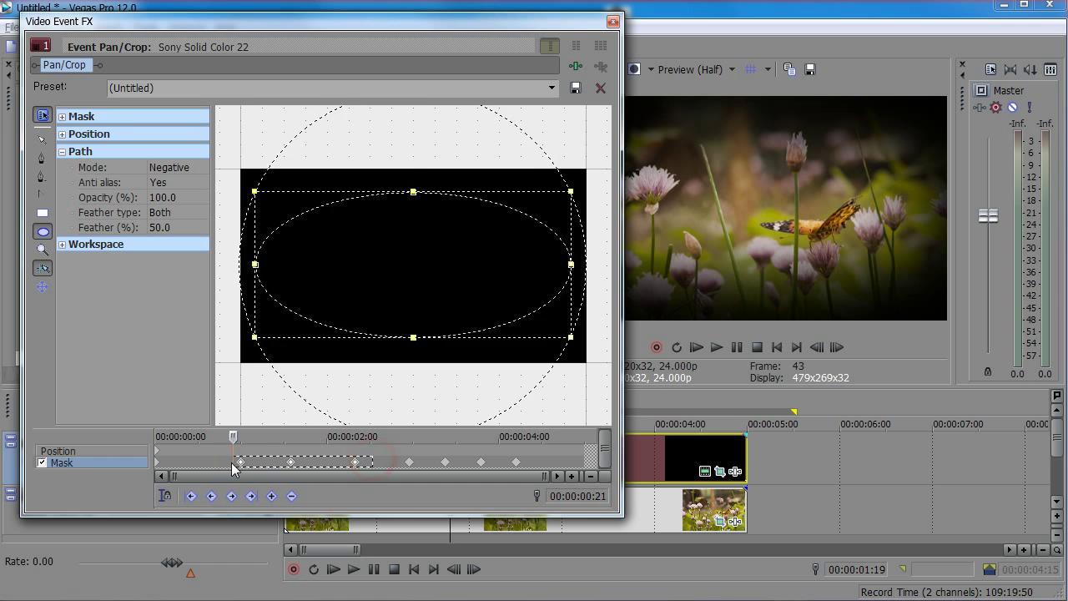
pyautogui.click(237, 467)
pyautogui.moveTo(238, 468); pyautogui.dragTo(222, 474)
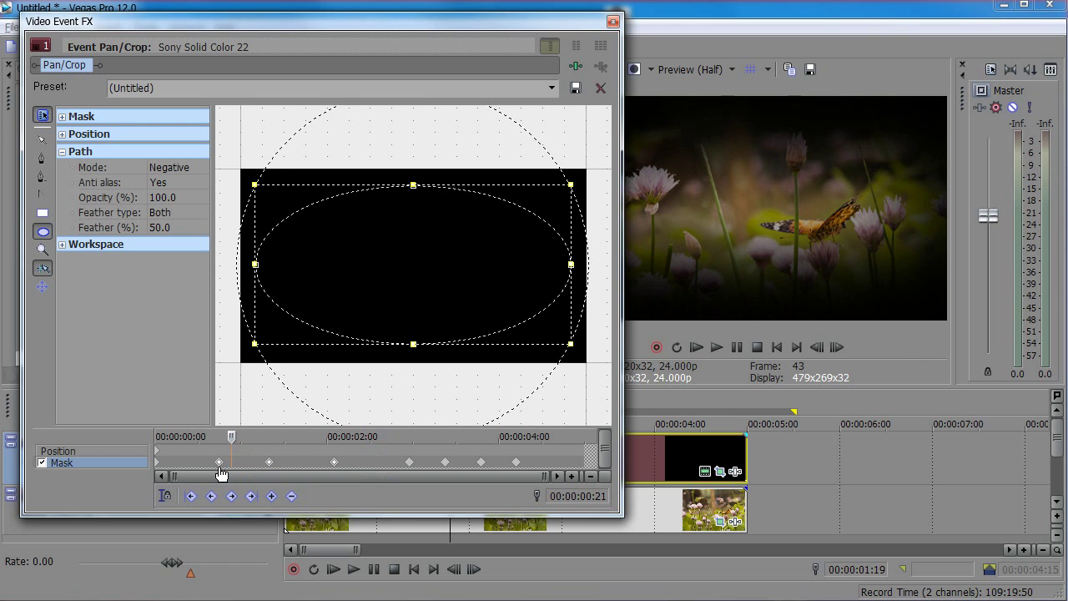
# Copy the open-oval mask keyframe at 00:00:03:19 and paste it at 00:00:04:17.
pyautogui.moveTo(232, 436); pyautogui.dragTo(543, 435)
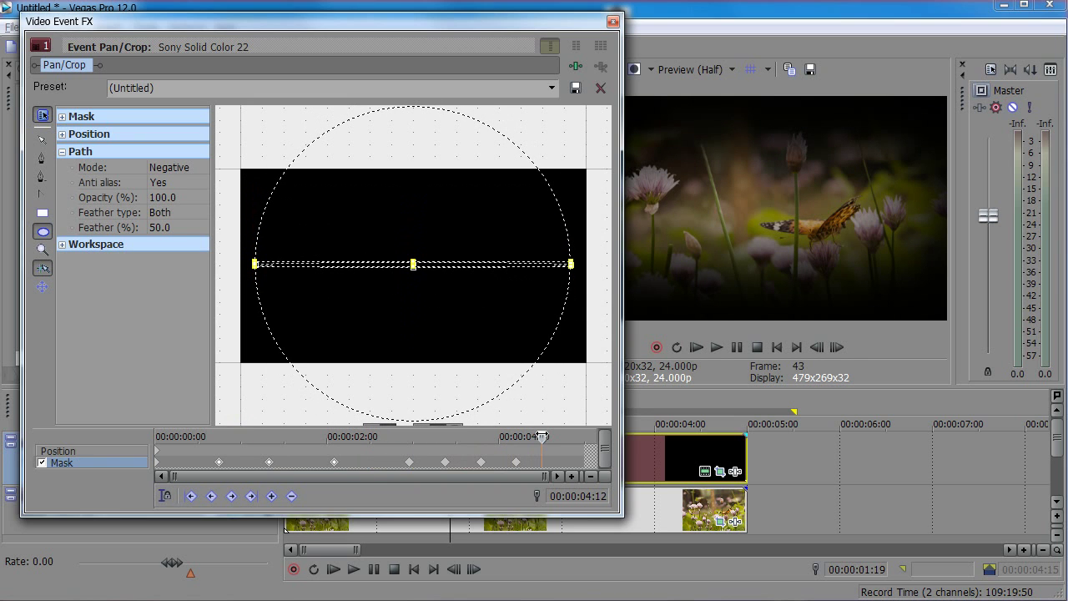
pyautogui.click(482, 462)
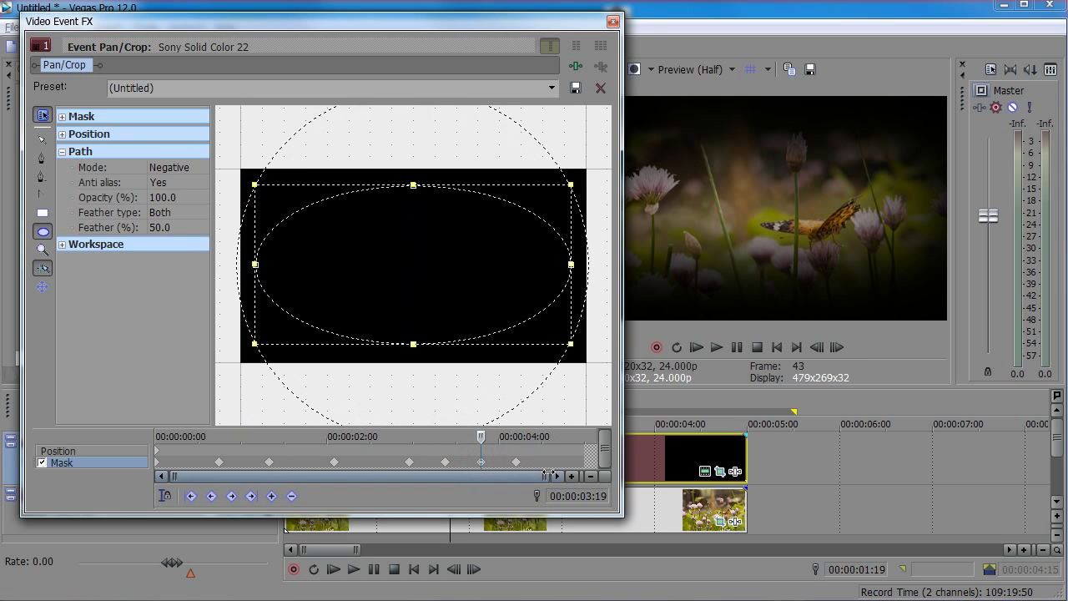
pyautogui.moveTo(480, 440); pyautogui.dragTo(560, 439)
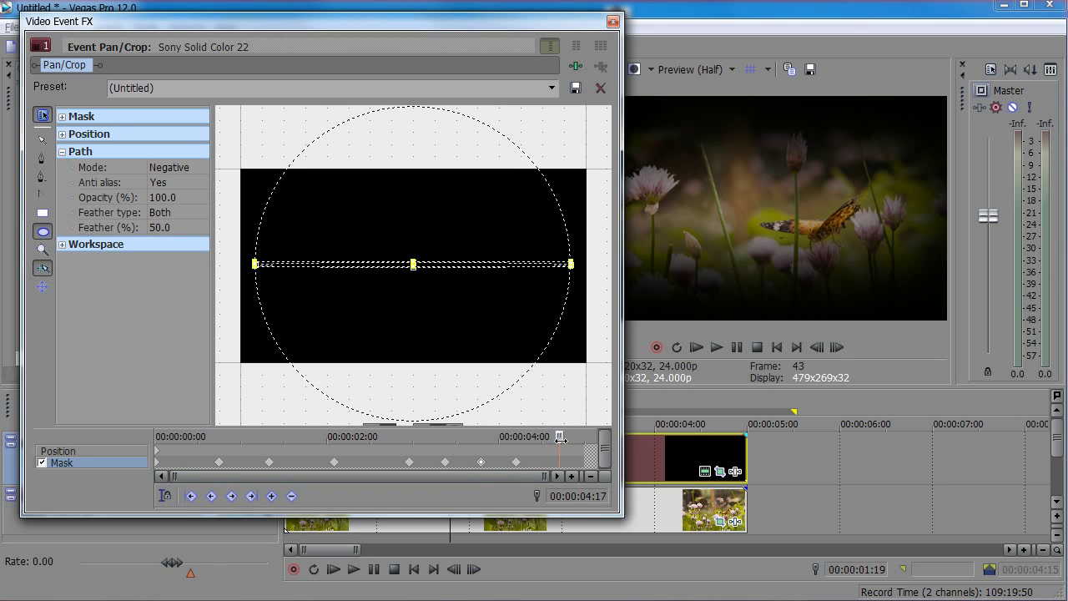
pyautogui.hotkey('ctrl', 'v')
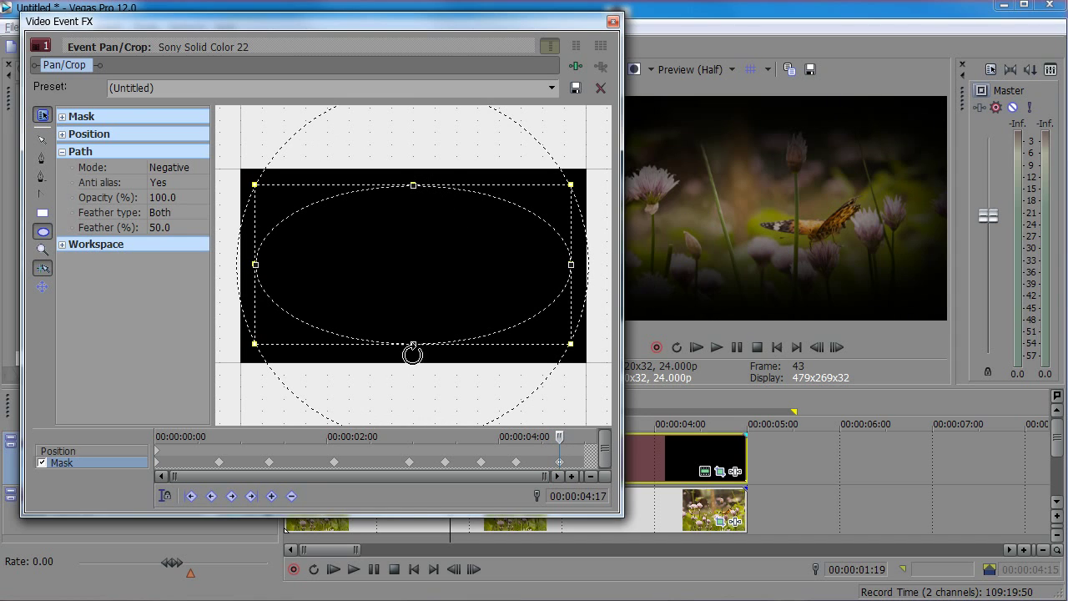
# Enlarge the mask oval at 00:00:04:17 beyond the frame edges in width and height, then close the event's Pan/Crop settings.
pyautogui.moveTo(415, 344); pyautogui.dragTo(418, 393)
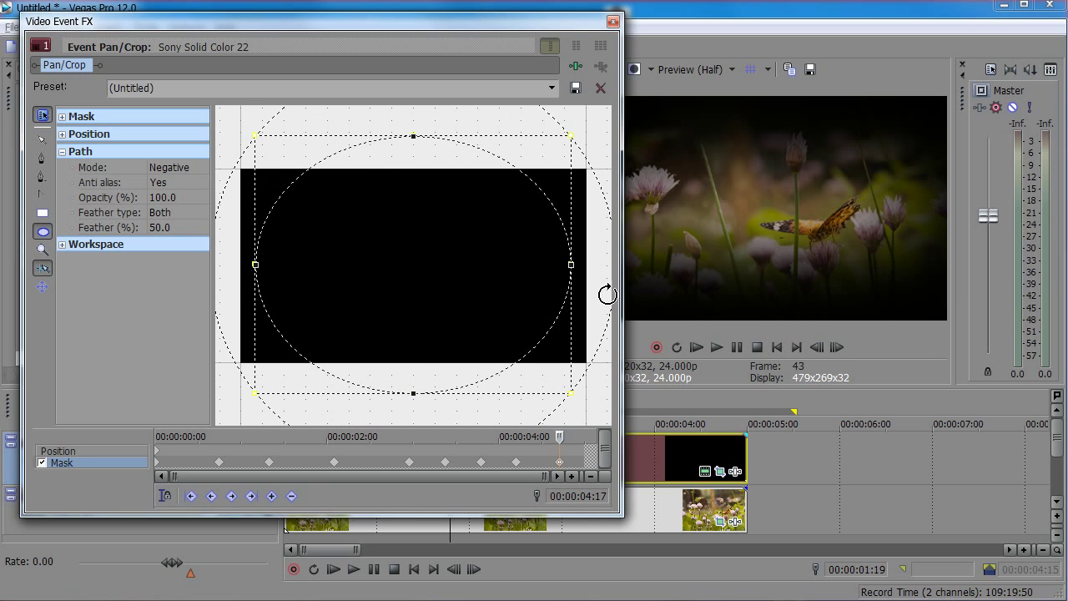
pyautogui.moveTo(571, 264); pyautogui.dragTo(615, 264)
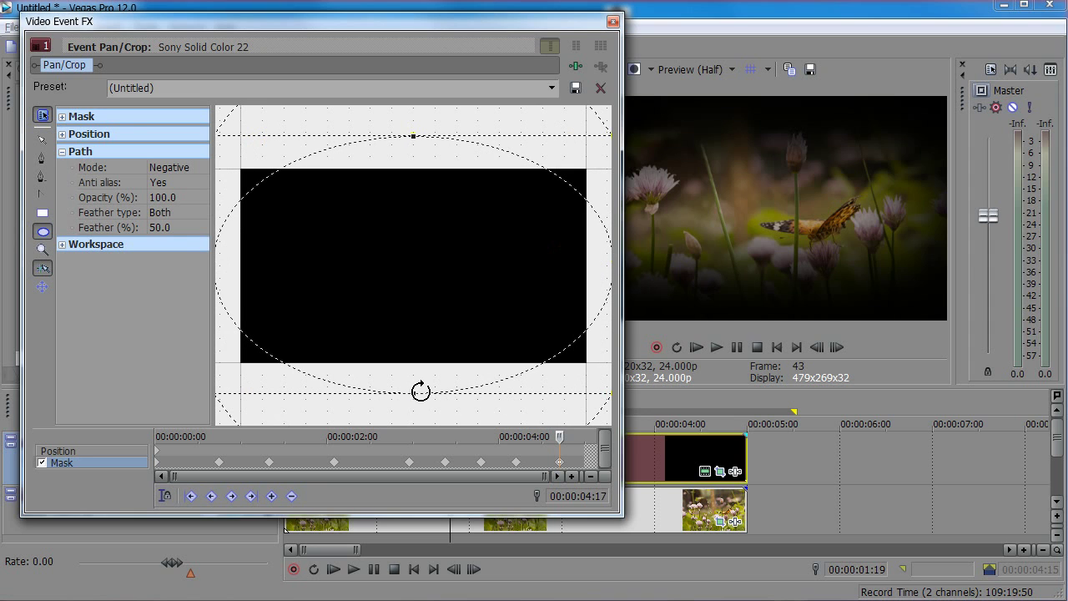
pyautogui.moveTo(412, 392); pyautogui.dragTo(409, 451)
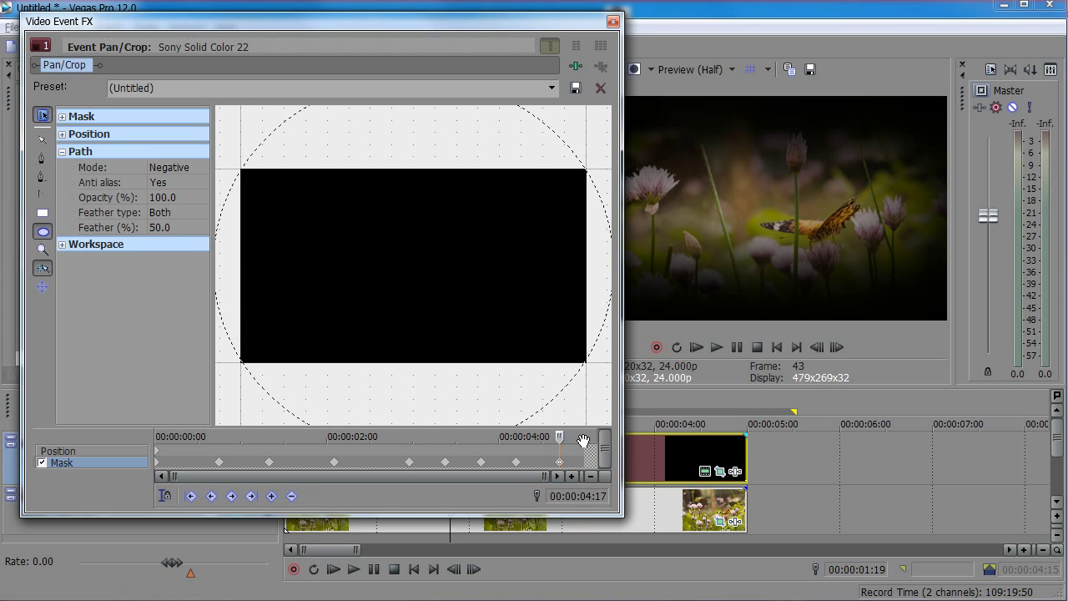
pyautogui.moveTo(562, 440)
pyautogui.mouseDown()
pyautogui.moveTo(534, 444)
pyautogui.moveTo(574, 449)
pyautogui.moveTo(200, 466)
pyautogui.moveTo(551, 451)
pyautogui.mouseUp()
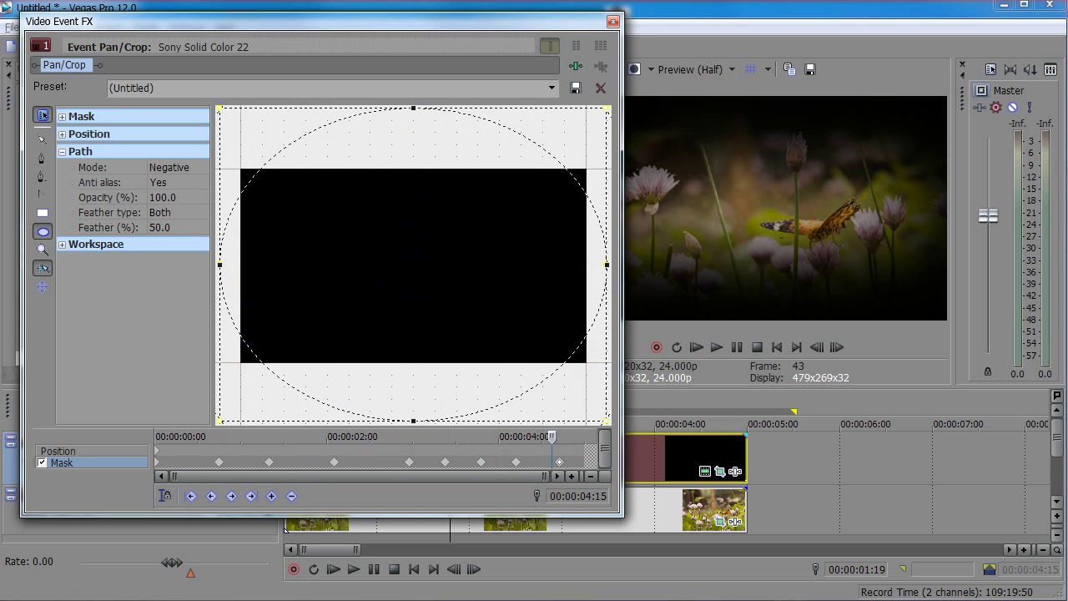
pyautogui.click(614, 22)
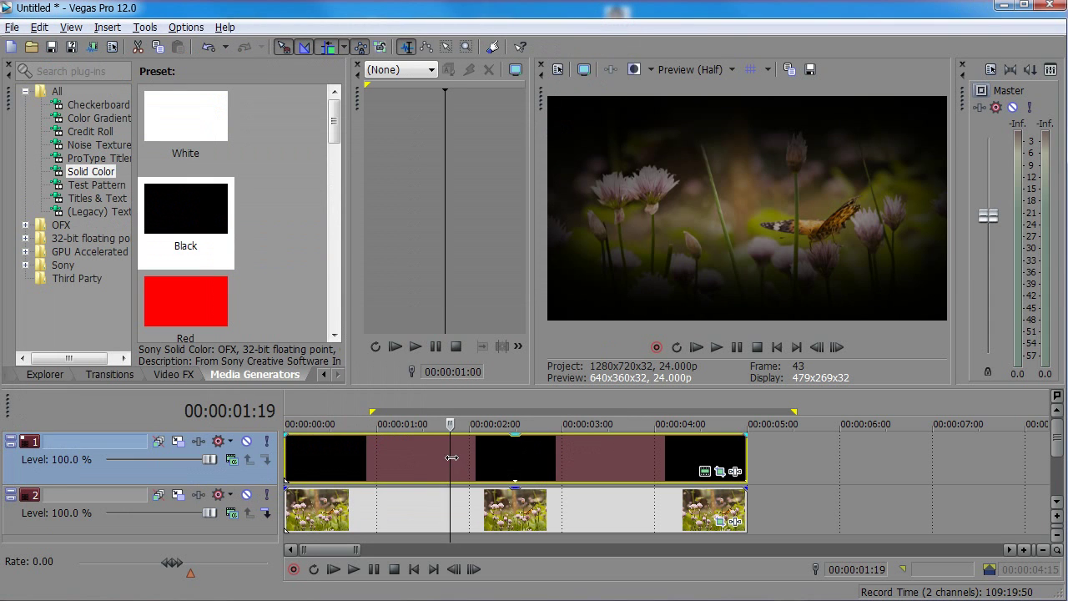
# Play the sequence from the start and scrub through the first opening to check the blinking effect.
pyautogui.hotkey('ctrl', 'Home')
pyautogui.press('space')
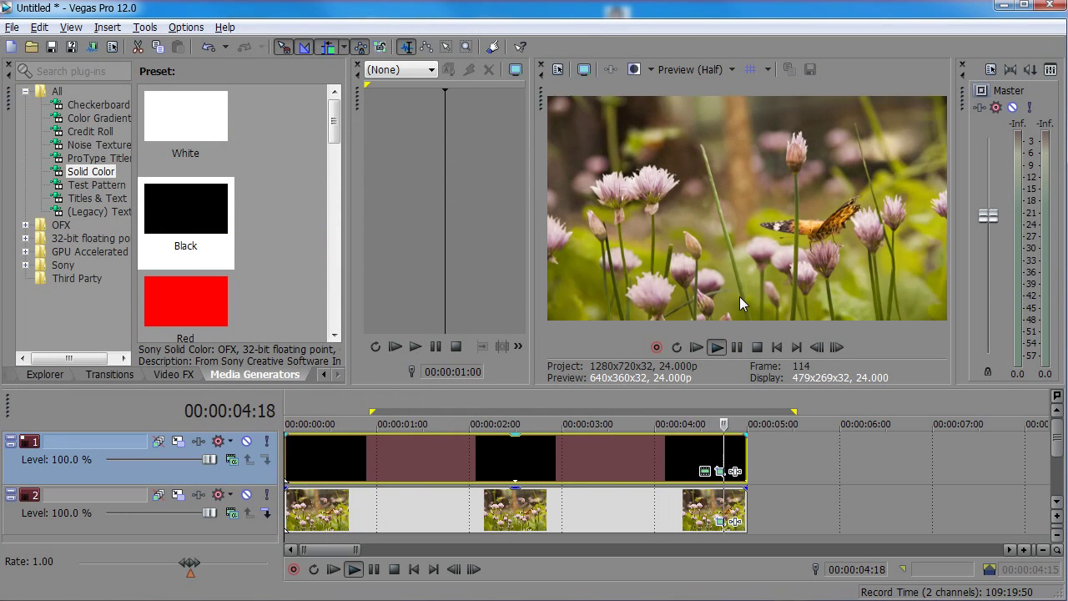
pyautogui.press('space')
pyautogui.press('space')
pyautogui.press('space')
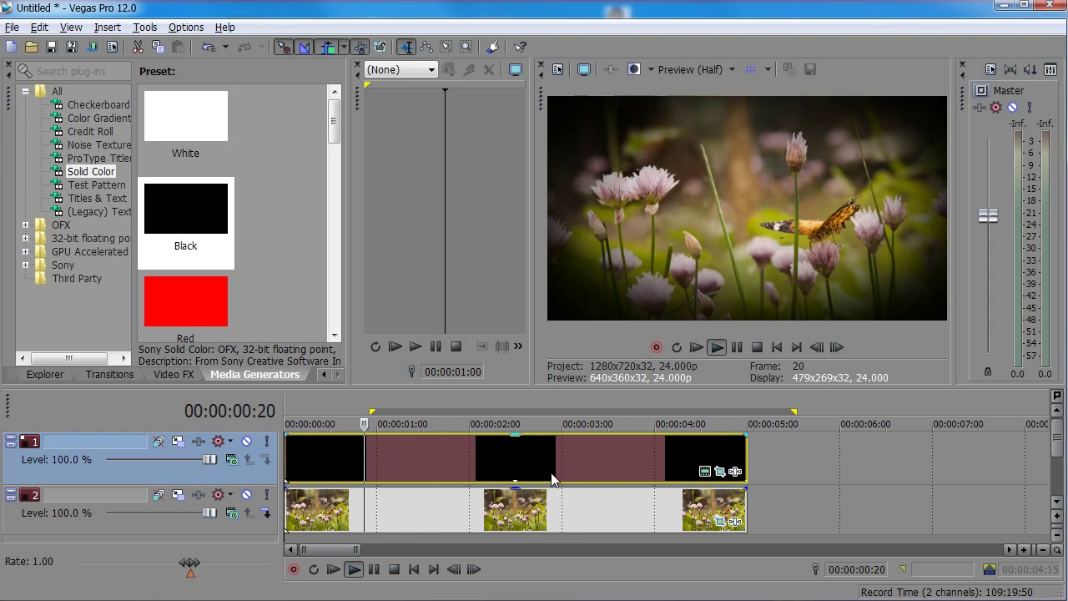
pyautogui.press('space')
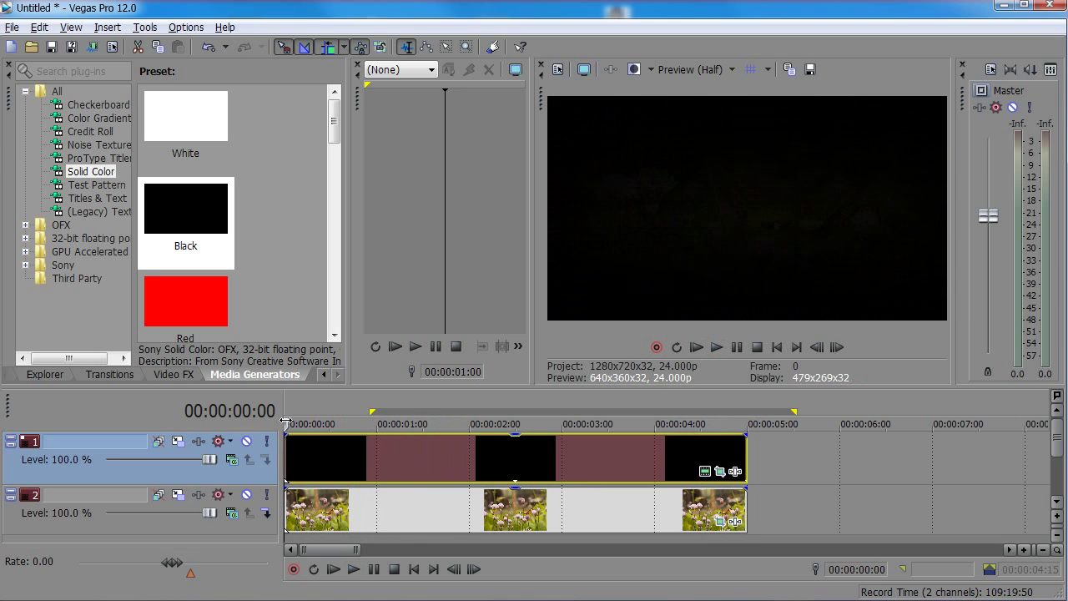
pyautogui.moveTo(286, 421); pyautogui.dragTo(419, 461)
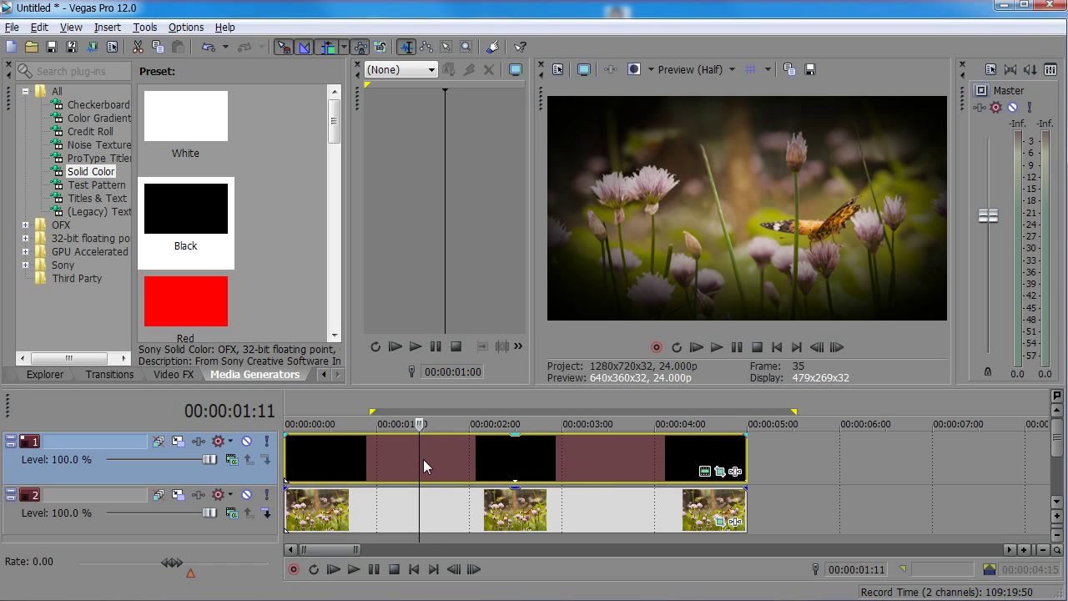
# Search the video effects for "blur" and apply the default Defocus effect to the butterfly photo event.
pyautogui.click(444, 507)
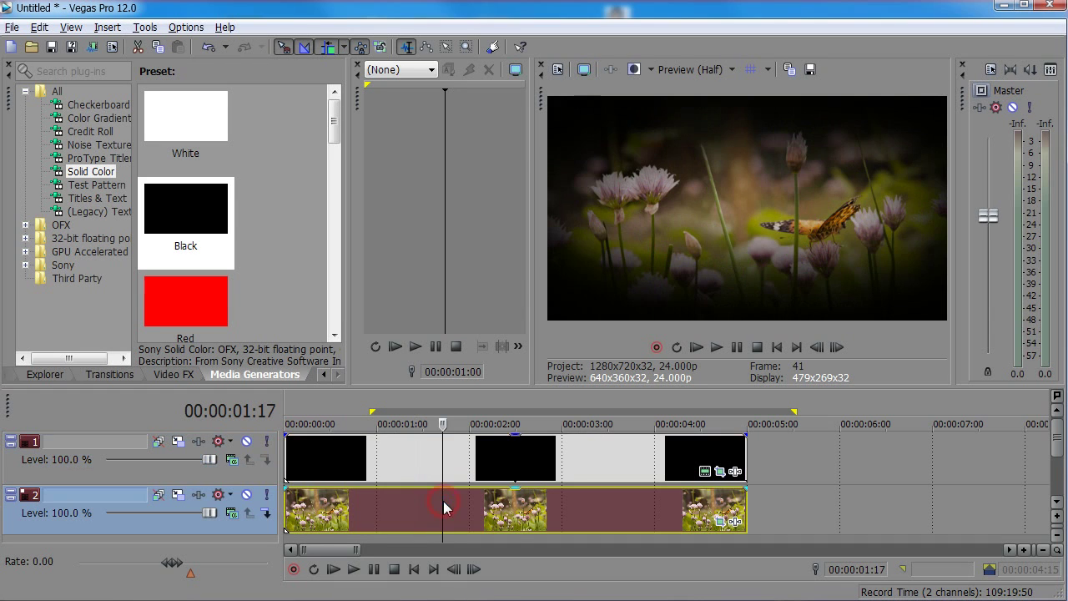
pyautogui.click(439, 463)
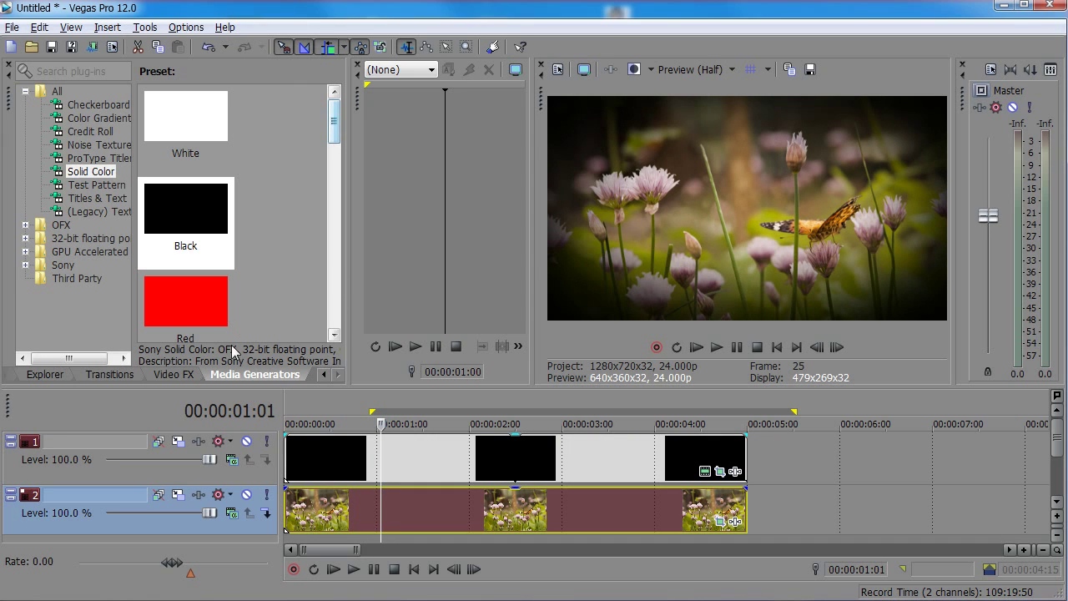
pyautogui.click(174, 377)
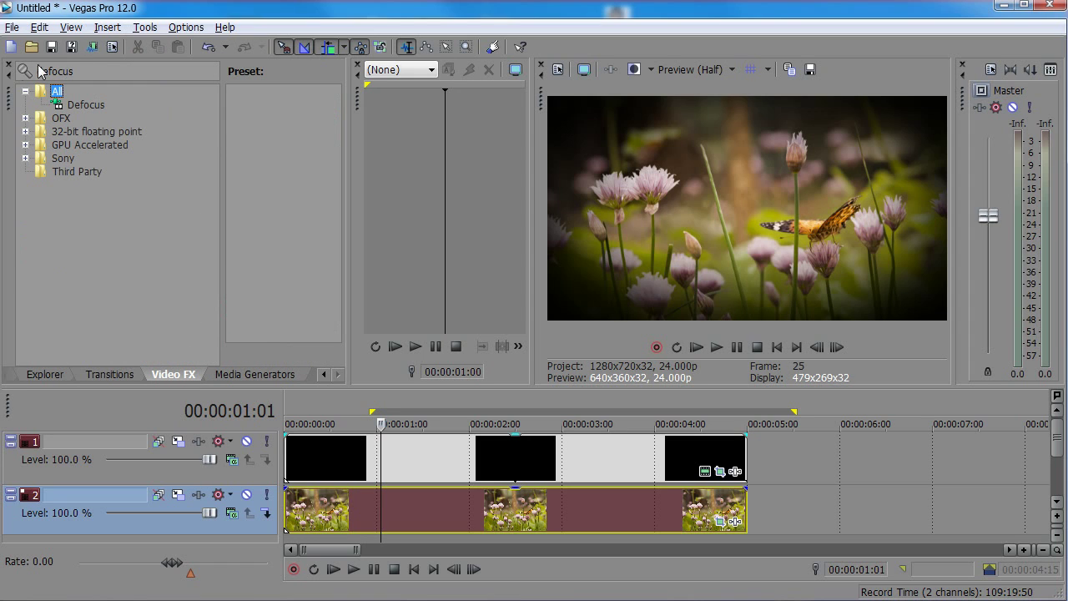
pyautogui.click(77, 71)
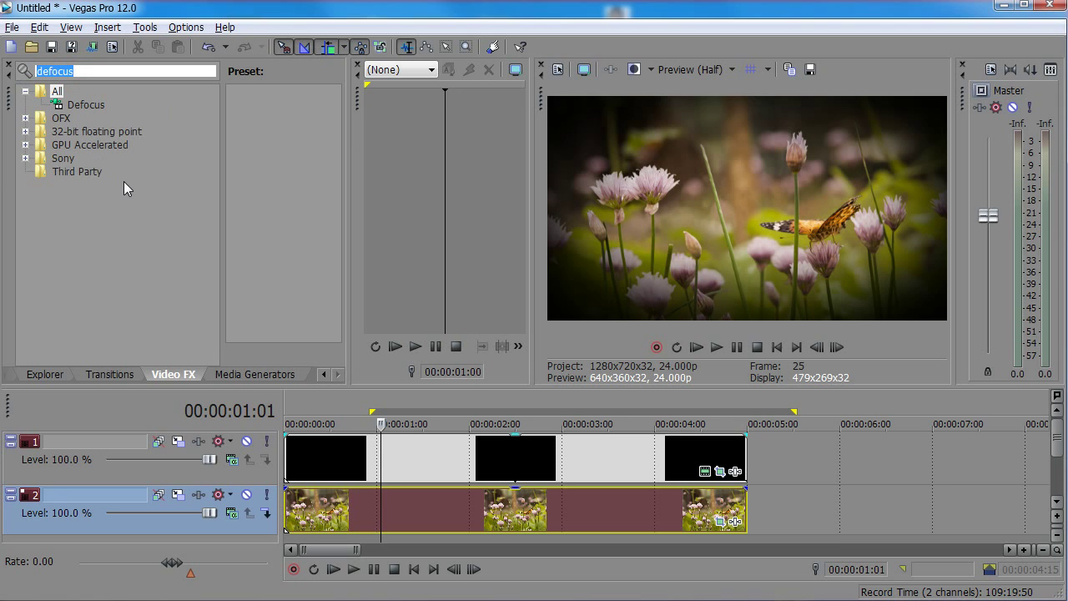
pyautogui.write('blur')
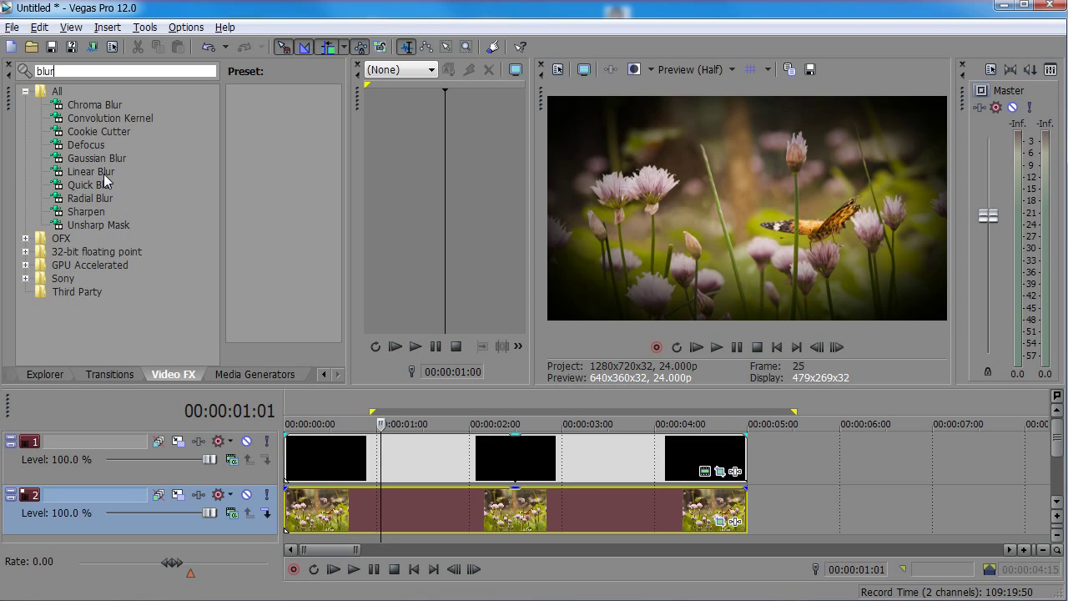
pyautogui.moveTo(89, 156); pyautogui.dragTo(447, 511)
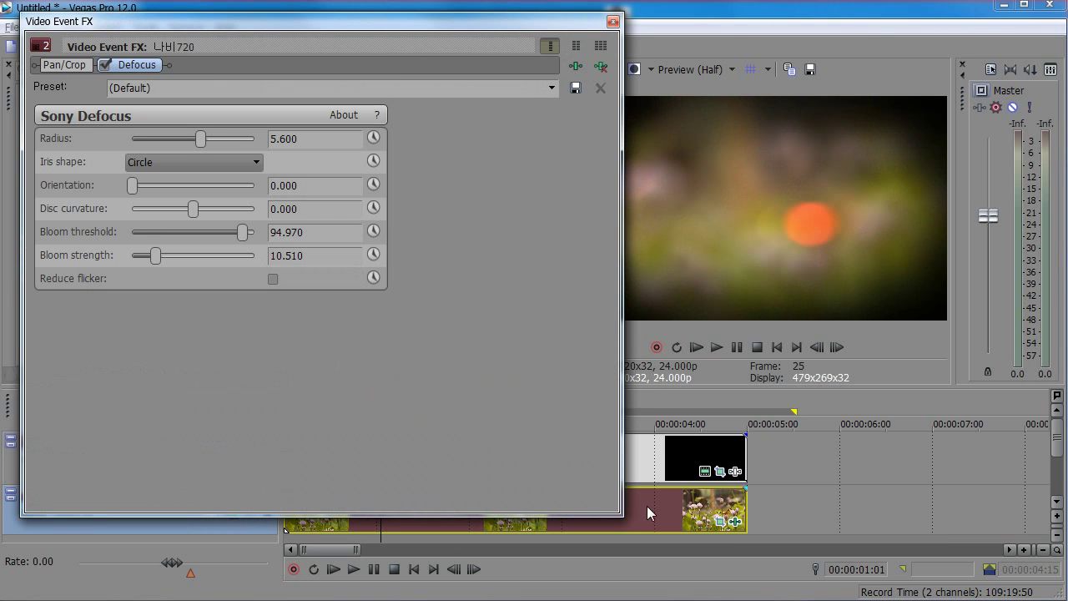
# Set the Defocus bloom threshold to 98.639 and the radius to 3.
pyautogui.moveTo(618, 511); pyautogui.dragTo(459, 356)
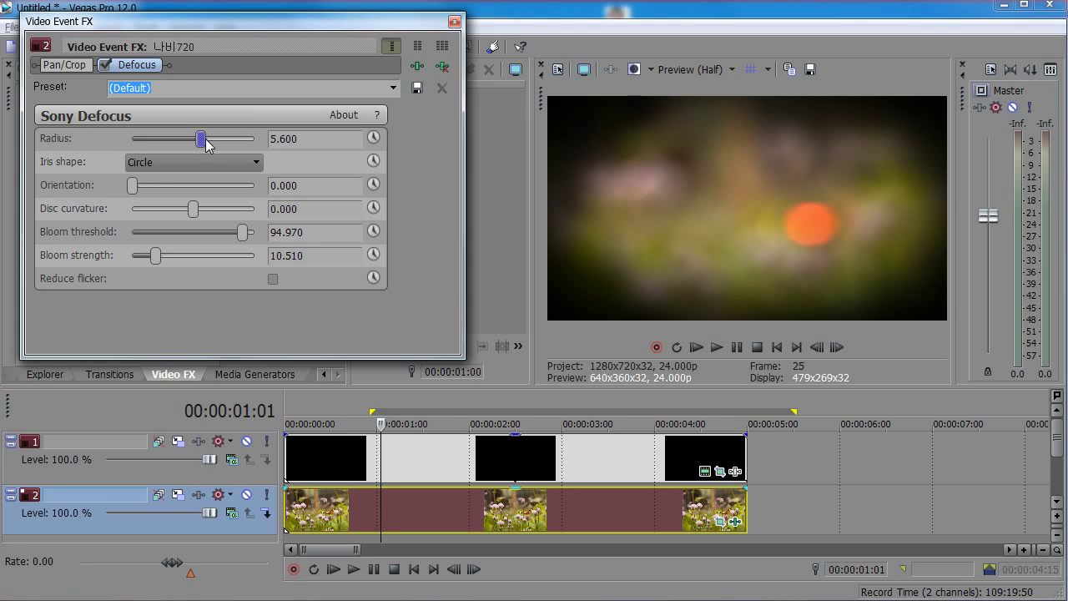
pyautogui.moveTo(203, 140); pyautogui.dragTo(121, 143)
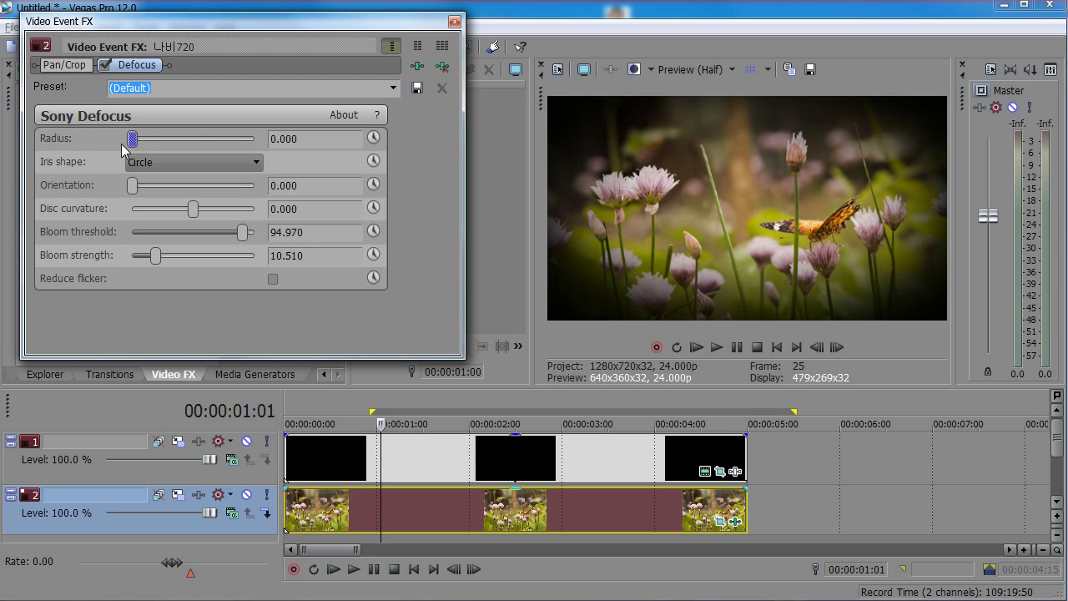
pyautogui.moveTo(154, 141)
pyautogui.mouseDown()
pyautogui.moveTo(230, 141)
pyautogui.moveTo(154, 152)
pyautogui.moveTo(164, 146)
pyautogui.mouseUp()
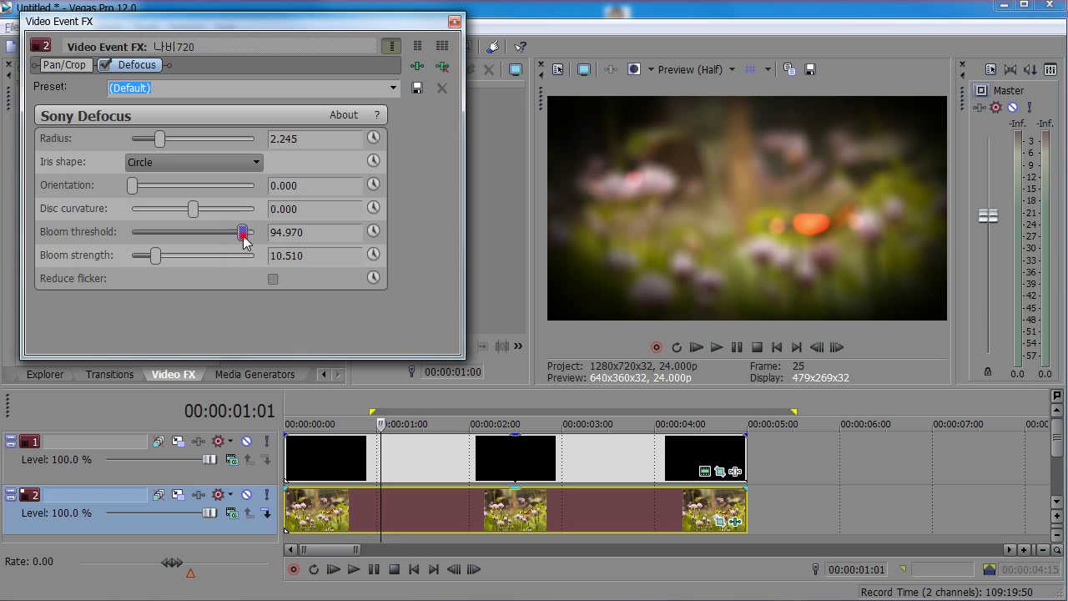
pyautogui.moveTo(243, 235)
pyautogui.mouseDown()
pyautogui.moveTo(259, 237)
pyautogui.moveTo(97, 239)
pyautogui.moveTo(251, 236)
pyautogui.mouseUp()
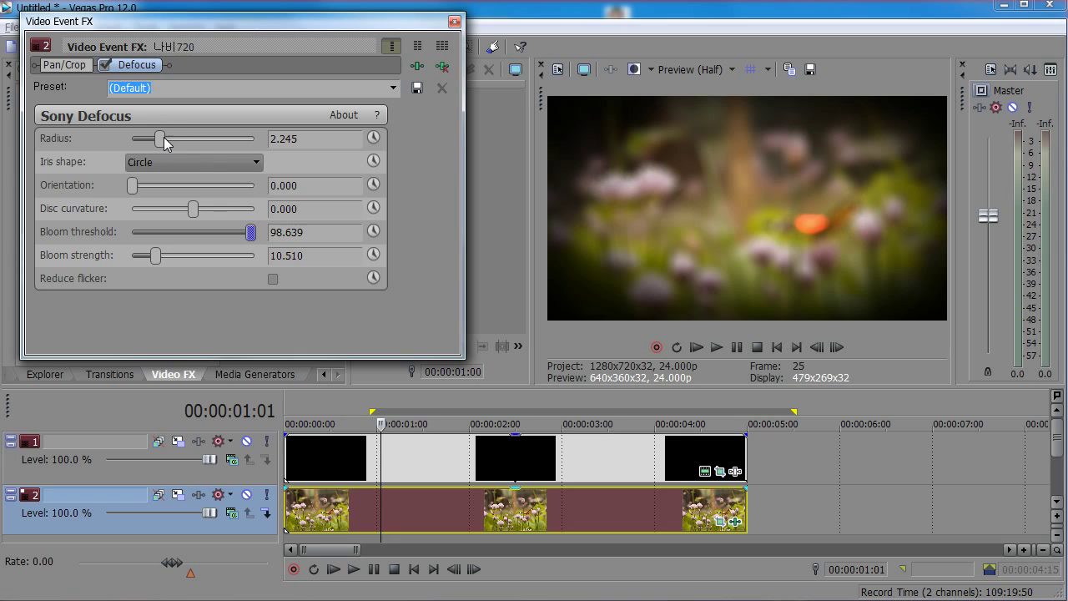
pyautogui.moveTo(161, 140); pyautogui.dragTo(172, 142)
pyautogui.doubleClick(282, 141)
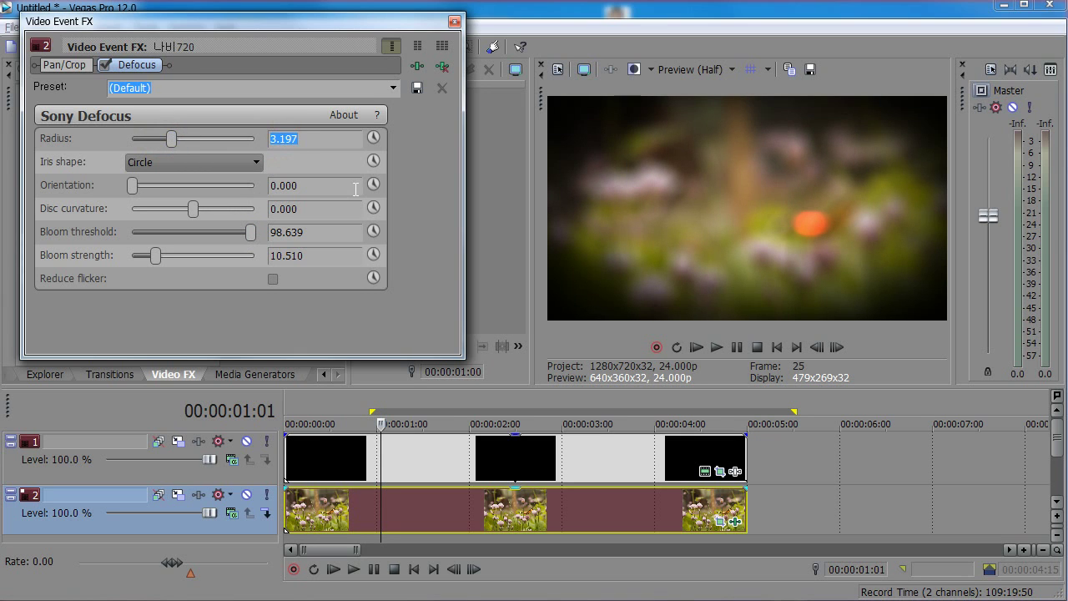
pyautogui.write('3')
pyautogui.press('Return')
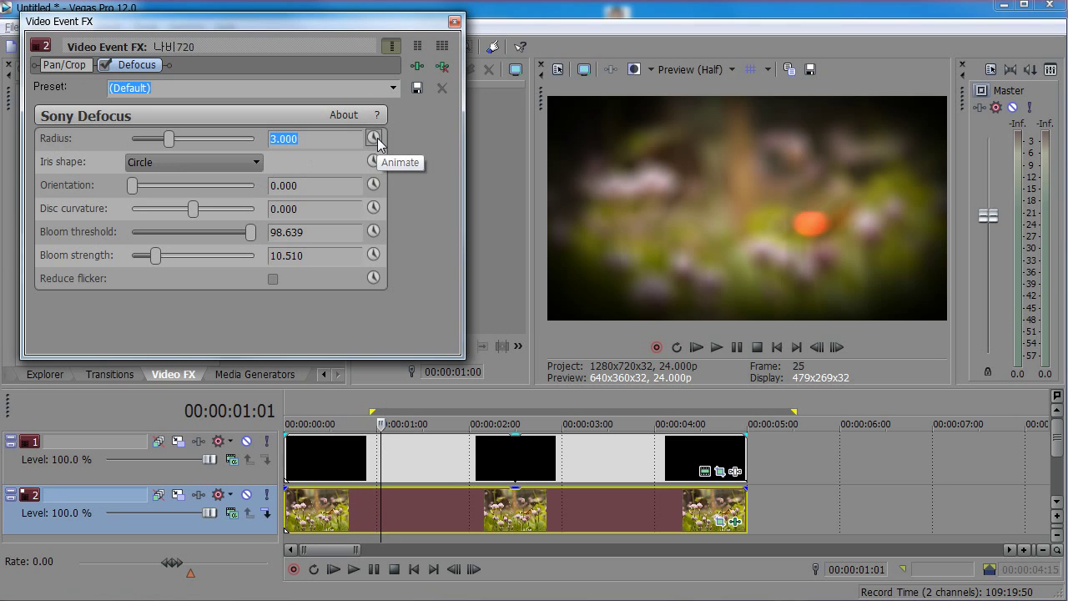
# Enable keyframe animation for the Defocus radius and set the radius to 1 at 00:00:01:00.
pyautogui.click(374, 139)
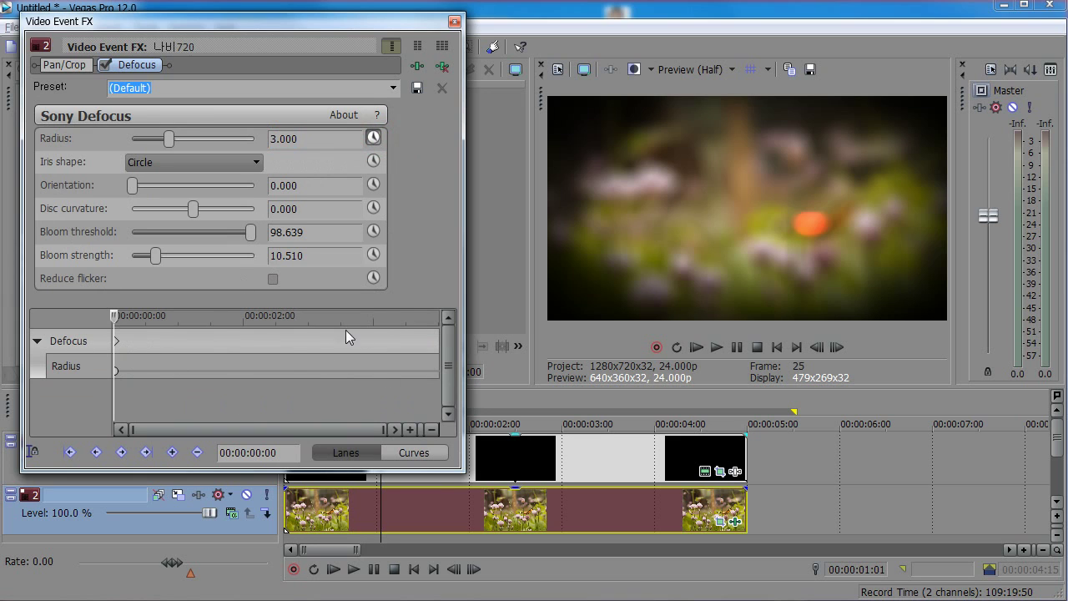
pyautogui.moveTo(114, 315); pyautogui.dragTo(80, 331)
pyautogui.moveTo(382, 510)
pyautogui.mouseDown()
pyautogui.moveTo(263, 513)
pyautogui.moveTo(410, 510)
pyautogui.moveTo(326, 513)
pyautogui.moveTo(395, 510)
pyautogui.moveTo(346, 528)
pyautogui.moveTo(372, 524)
pyautogui.mouseUp()
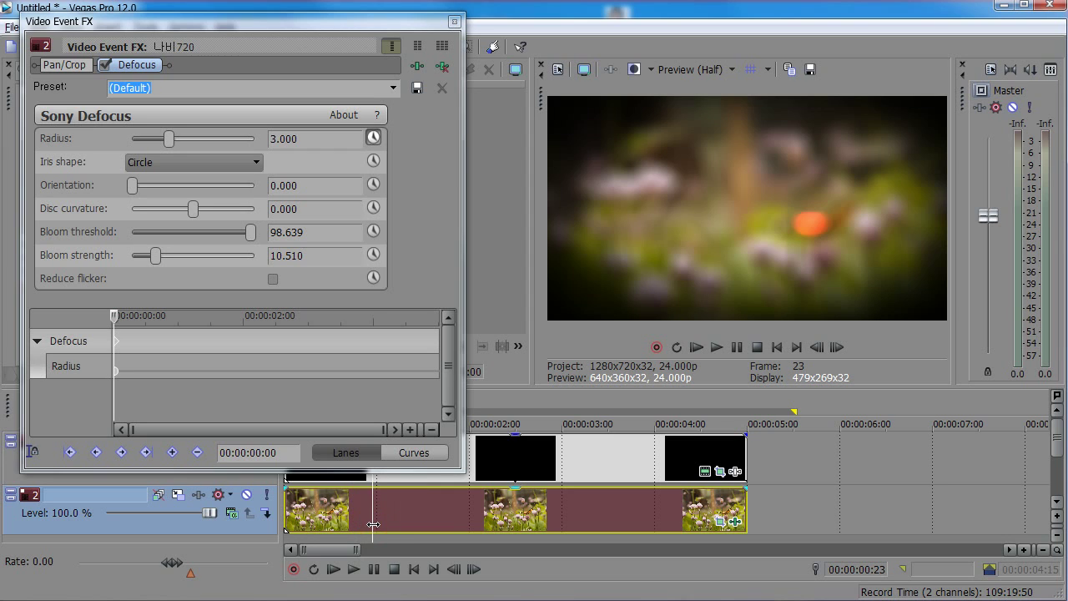
pyautogui.moveTo(375, 525)
pyautogui.mouseDown()
pyautogui.moveTo(342, 526)
pyautogui.moveTo(376, 524)
pyautogui.mouseUp()
pyautogui.moveTo(115, 315); pyautogui.dragTo(152, 316)
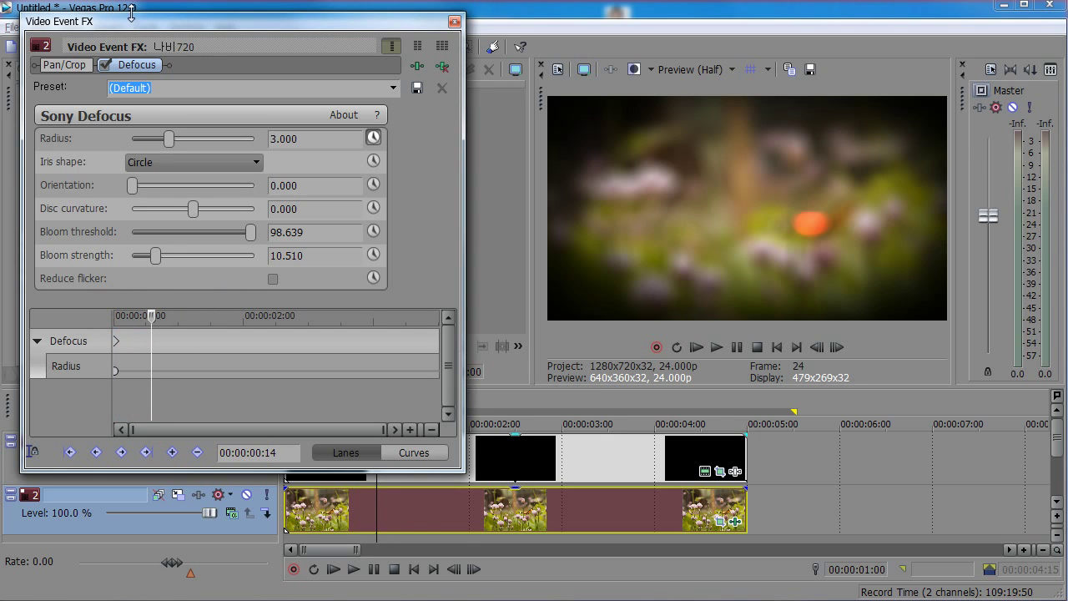
pyautogui.moveTo(131, 12); pyautogui.dragTo(132, 23)
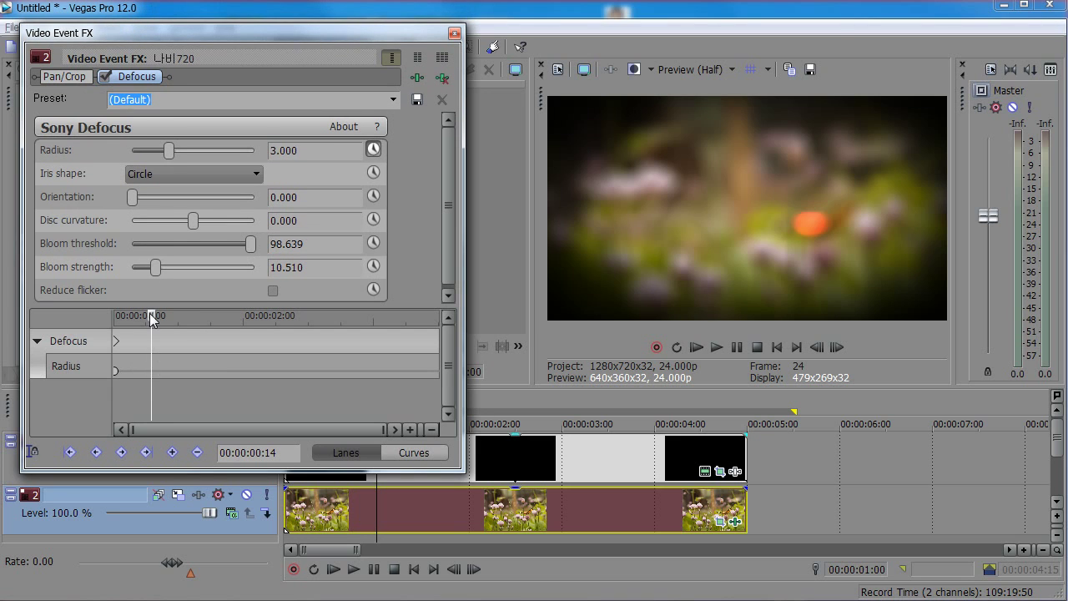
pyautogui.moveTo(149, 314); pyautogui.dragTo(179, 315)
pyautogui.click(178, 315)
pyautogui.click(293, 150)
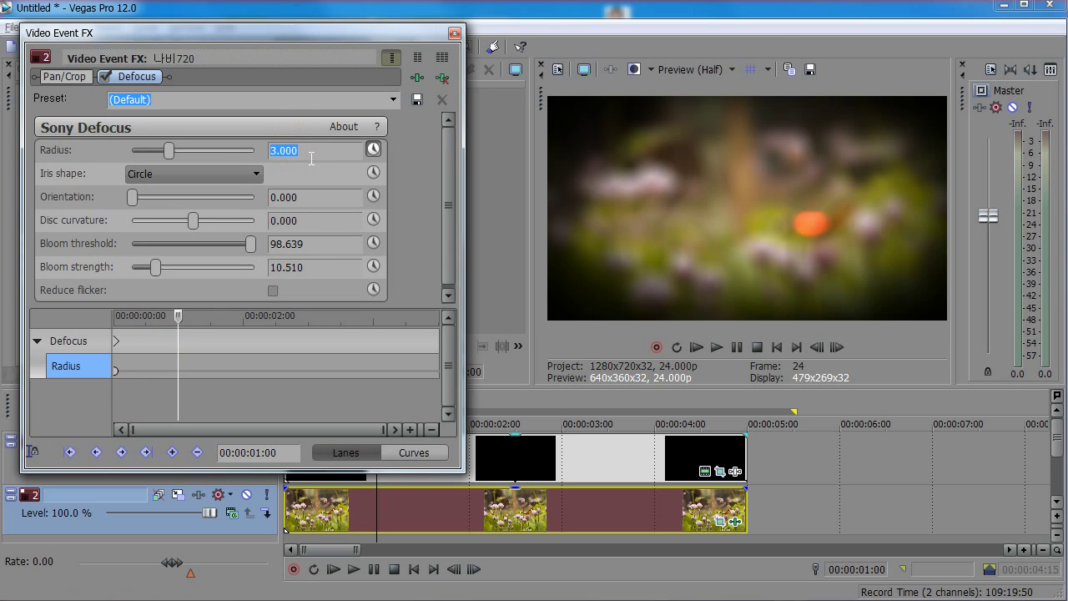
pyautogui.write('1')
pyautogui.press('Return')
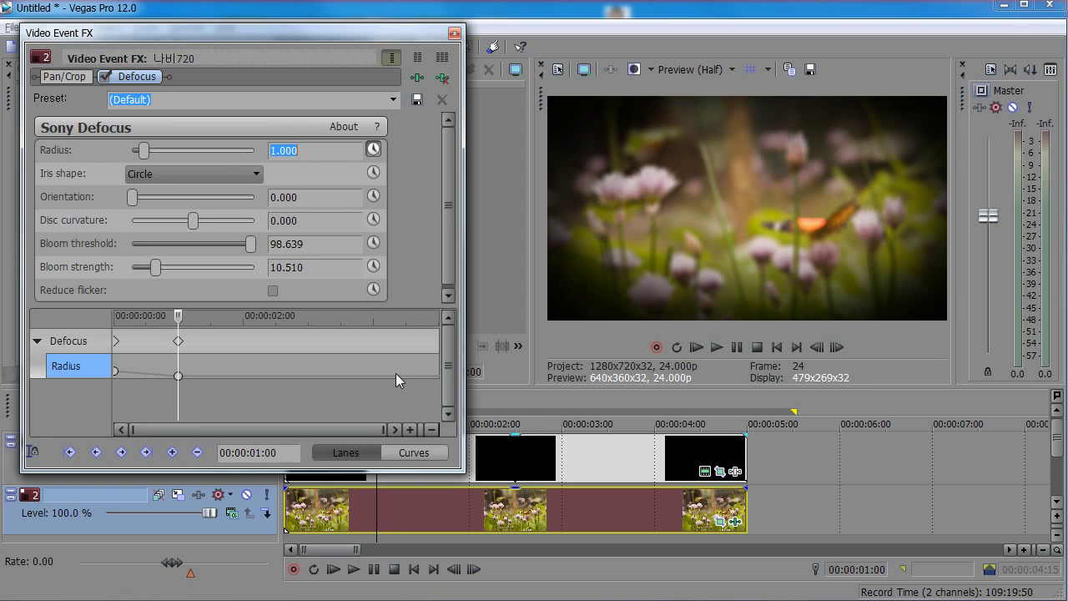
# Add a Defocus keyframe at 00:00:04:05 that holds the radius at 1.
pyautogui.moveTo(178, 336)
pyautogui.mouseDown()
pyautogui.moveTo(103, 331)
pyautogui.moveTo(178, 318)
pyautogui.mouseUp()
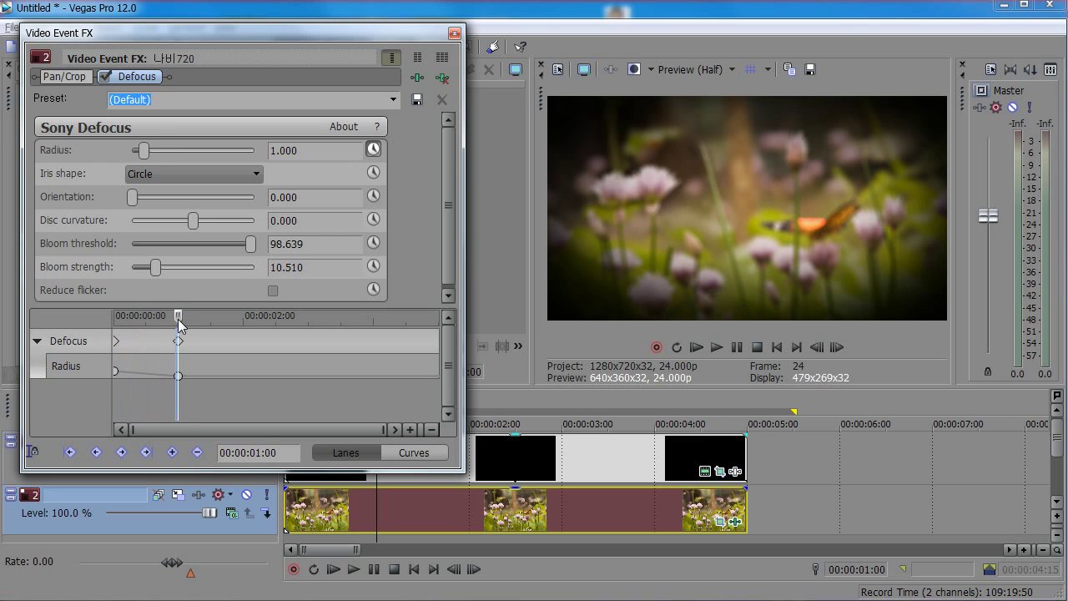
pyautogui.moveTo(377, 499); pyautogui.dragTo(675, 521)
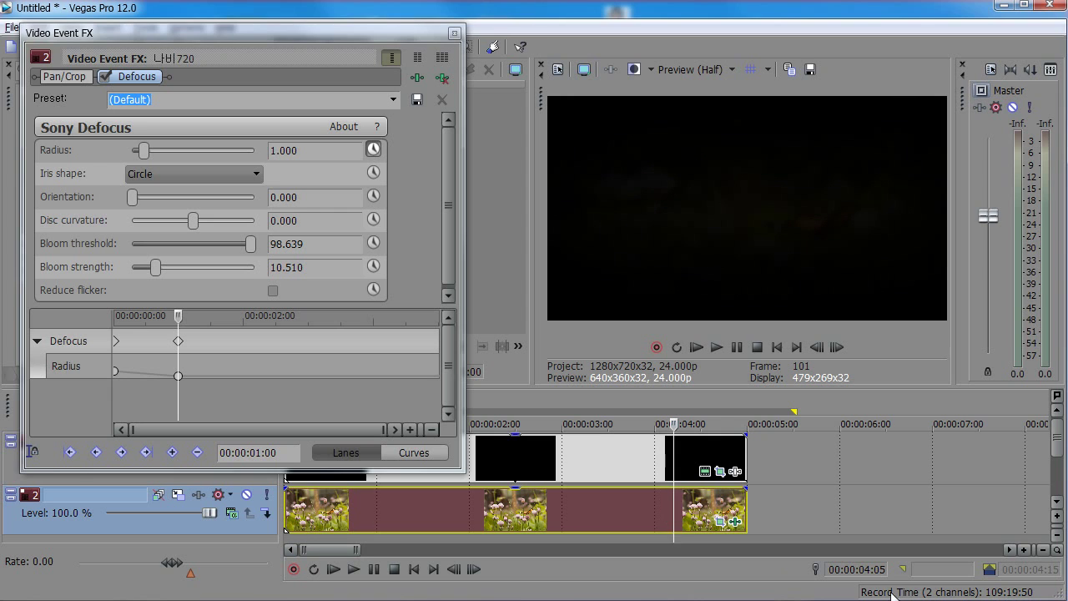
pyautogui.click(175, 342)
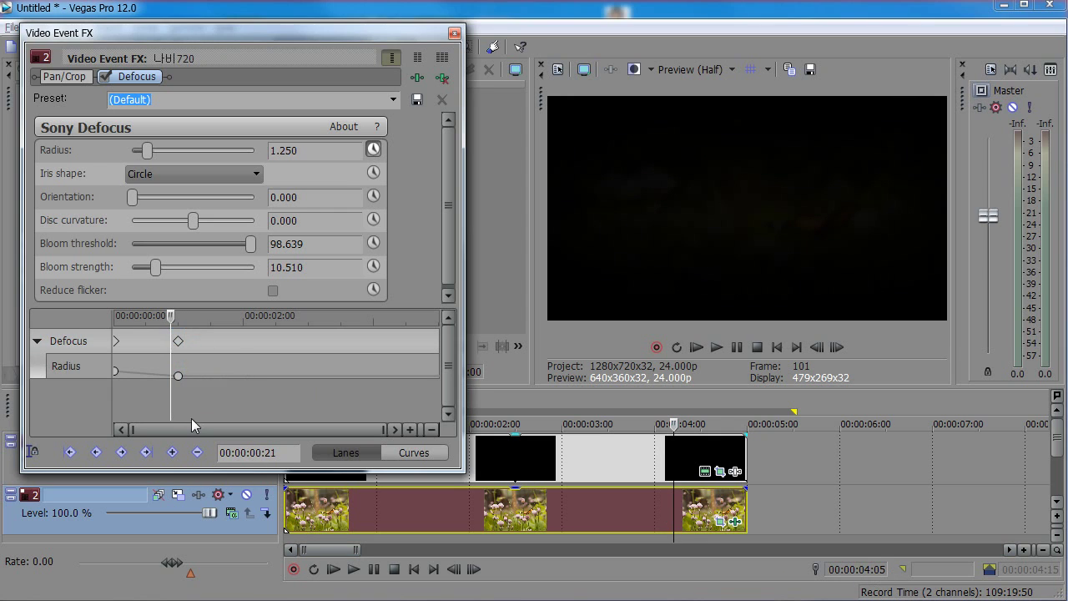
pyautogui.click(177, 342)
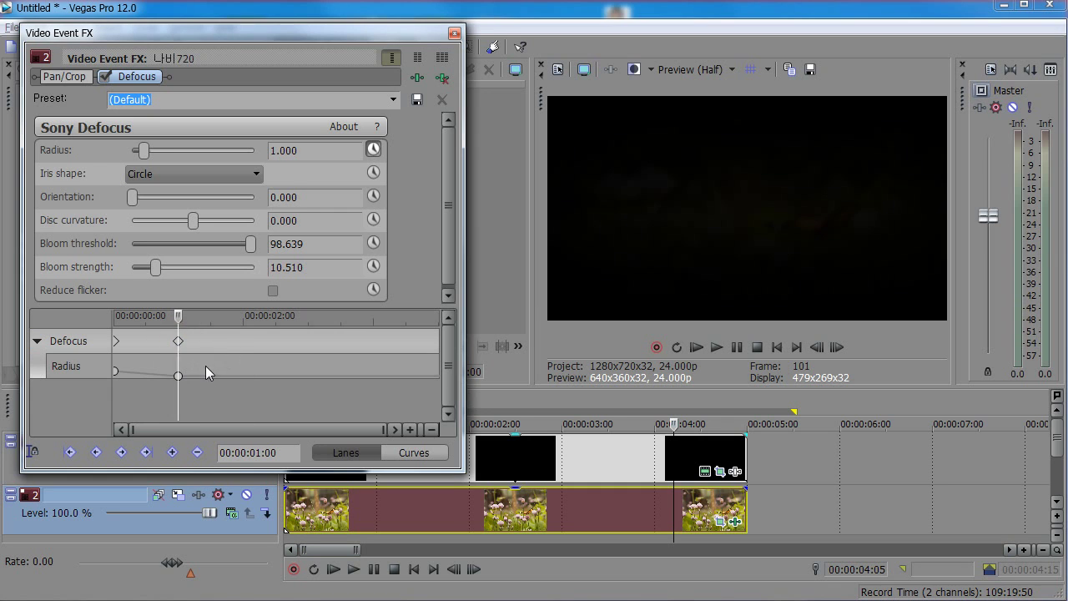
pyautogui.moveTo(192, 351); pyautogui.dragTo(165, 351)
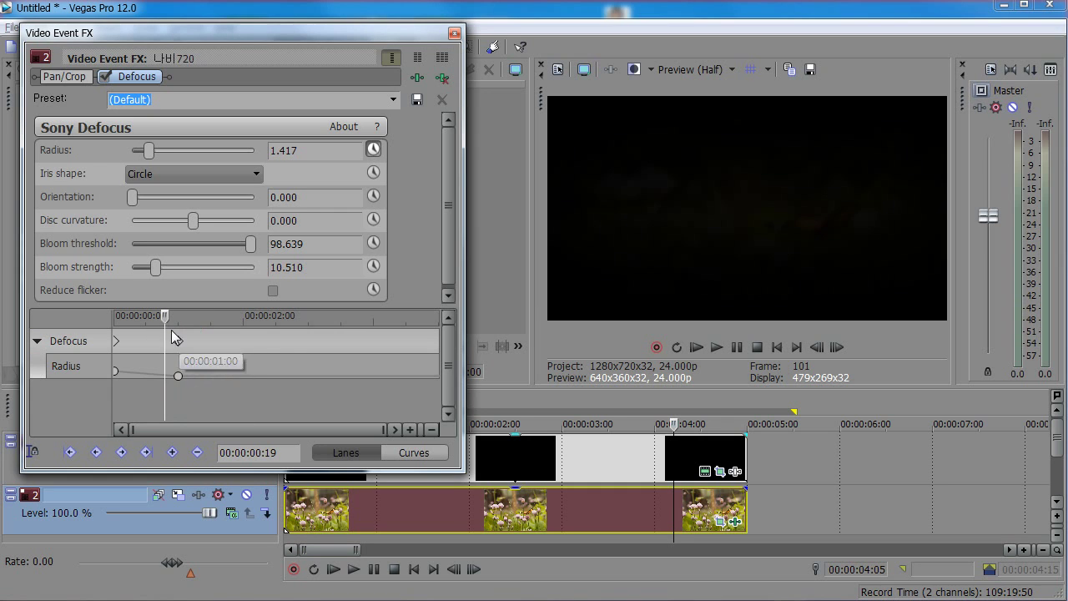
pyautogui.click(171, 316)
pyautogui.moveTo(170, 332); pyautogui.dragTo(202, 334)
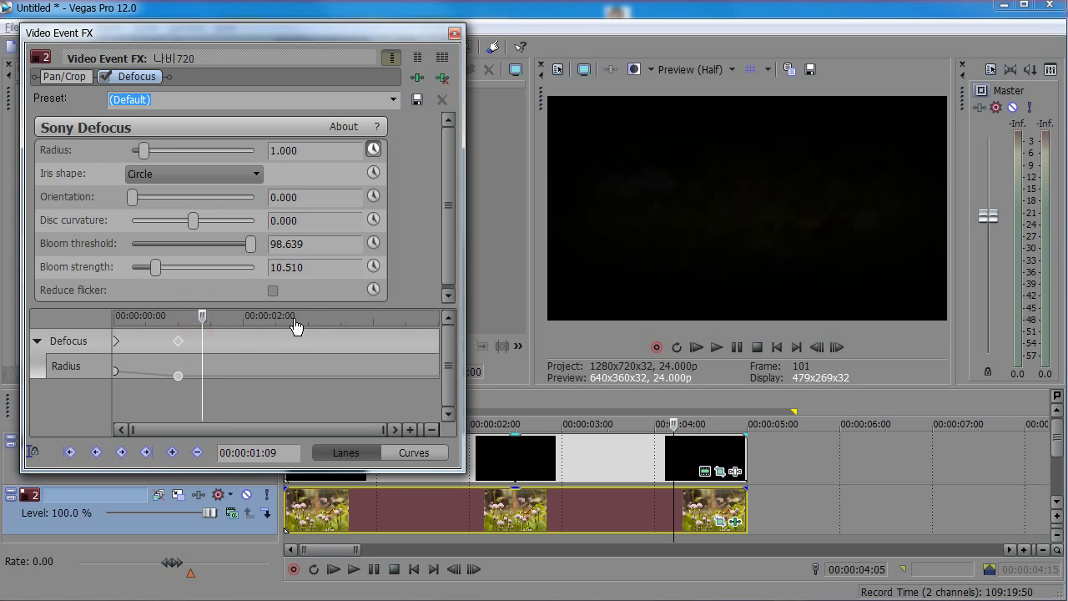
pyautogui.moveTo(203, 317); pyautogui.dragTo(387, 324)
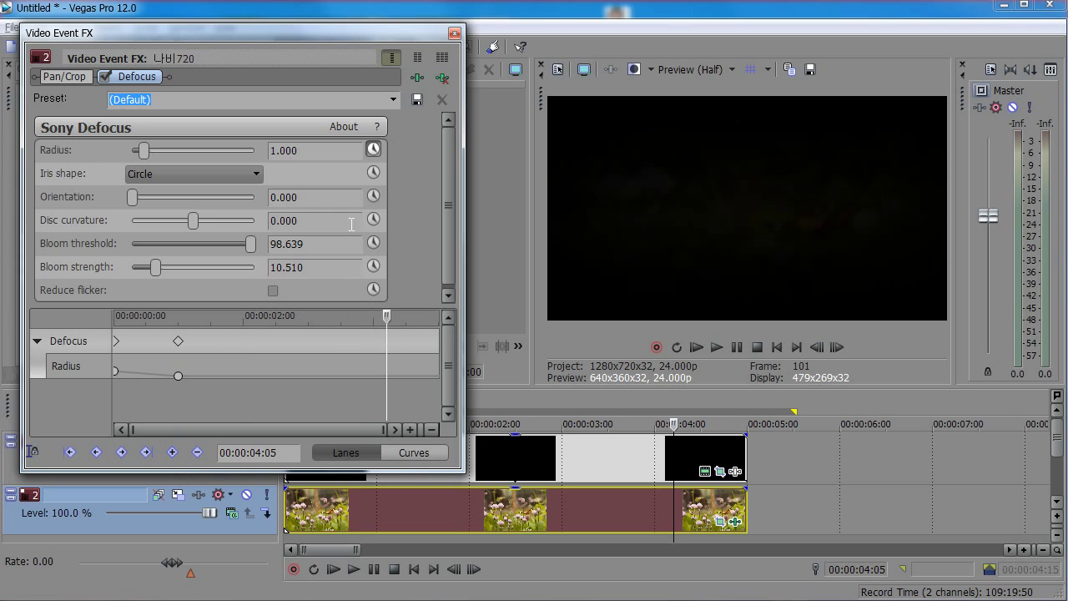
pyautogui.click(172, 453)
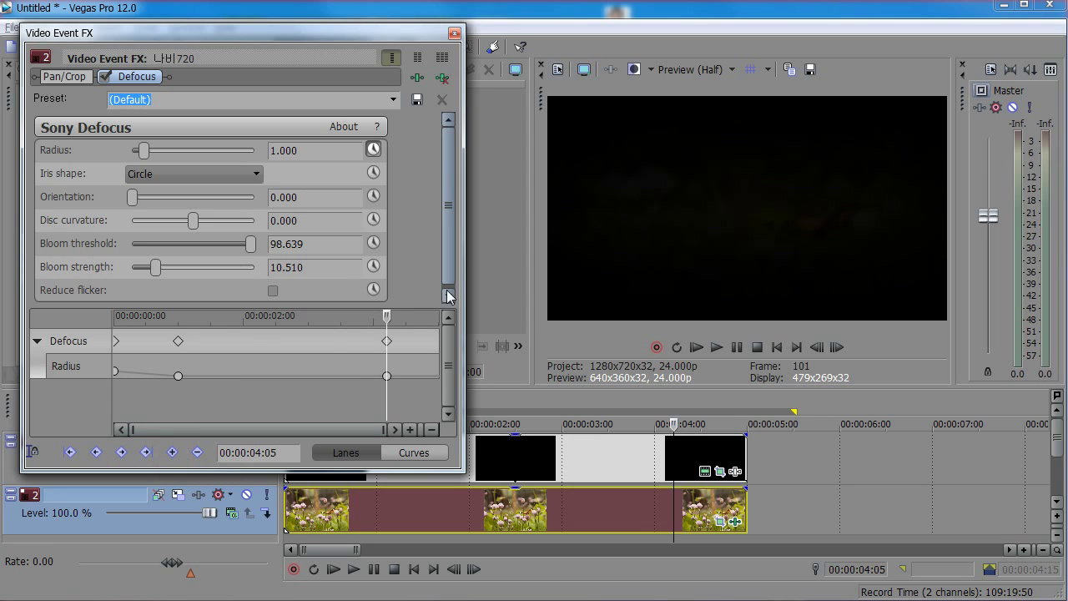
# Set the Defocus radius to 0 at 00:00:05:00, then move that last keyframe slightly earlier.
pyautogui.click(383, 317)
pyautogui.moveTo(383, 320); pyautogui.dragTo(451, 332)
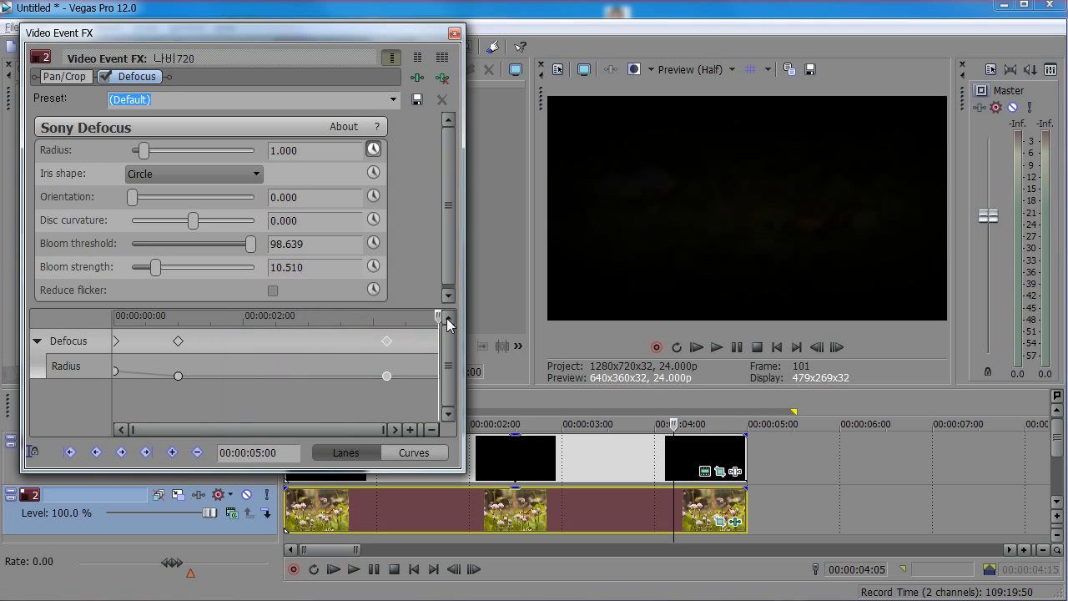
pyautogui.click(282, 151)
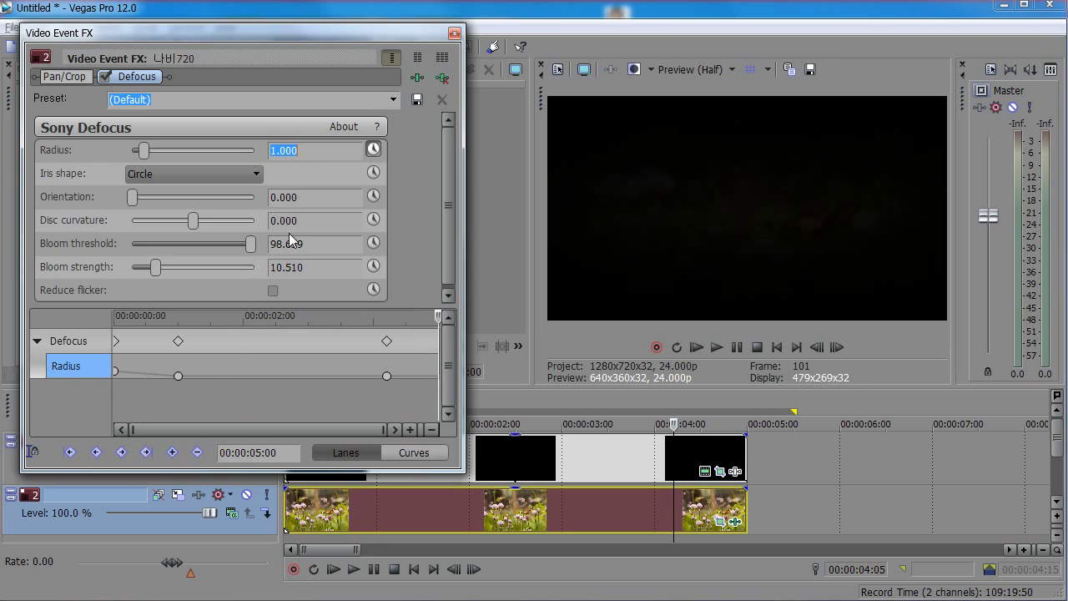
pyautogui.write('0')
pyautogui.press('Return')
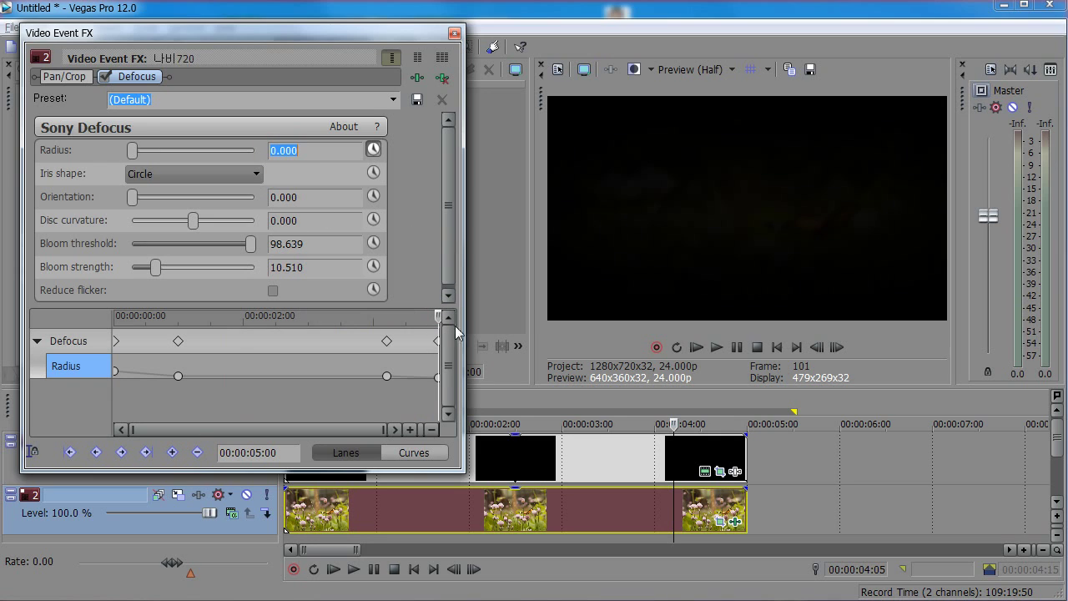
pyautogui.moveTo(437, 341); pyautogui.dragTo(410, 321)
# Close the Defocus settings and play and scrub the sequence from its start to check the blur clearing.
pyautogui.press('space')
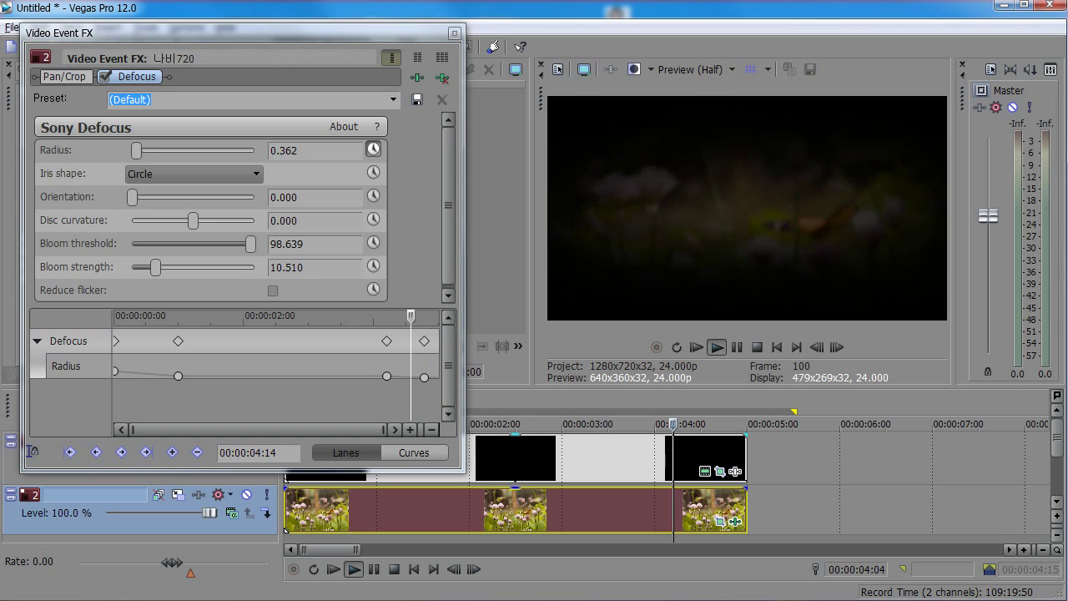
pyautogui.press('space')
pyautogui.moveTo(664, 448); pyautogui.dragTo(288, 500)
pyautogui.click(355, 569)
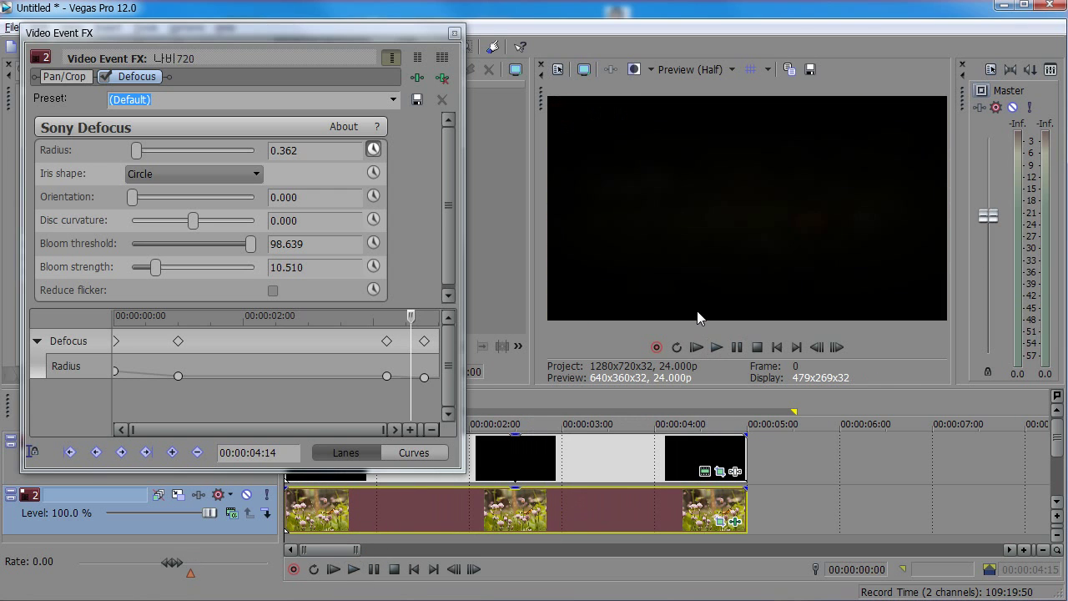
pyautogui.click(455, 34)
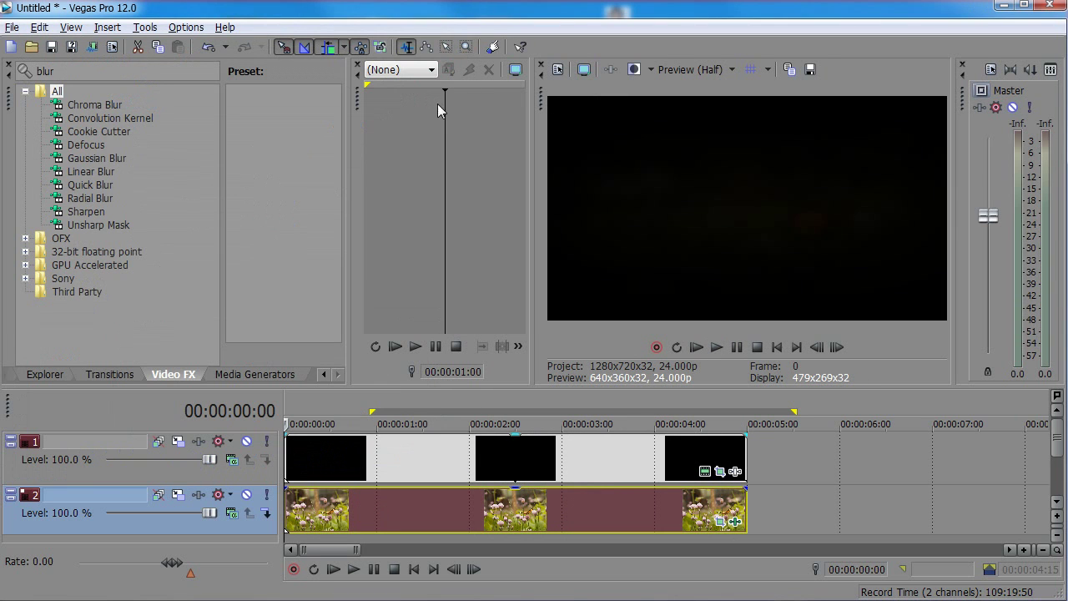
pyautogui.press('space')
pyautogui.press('Return')
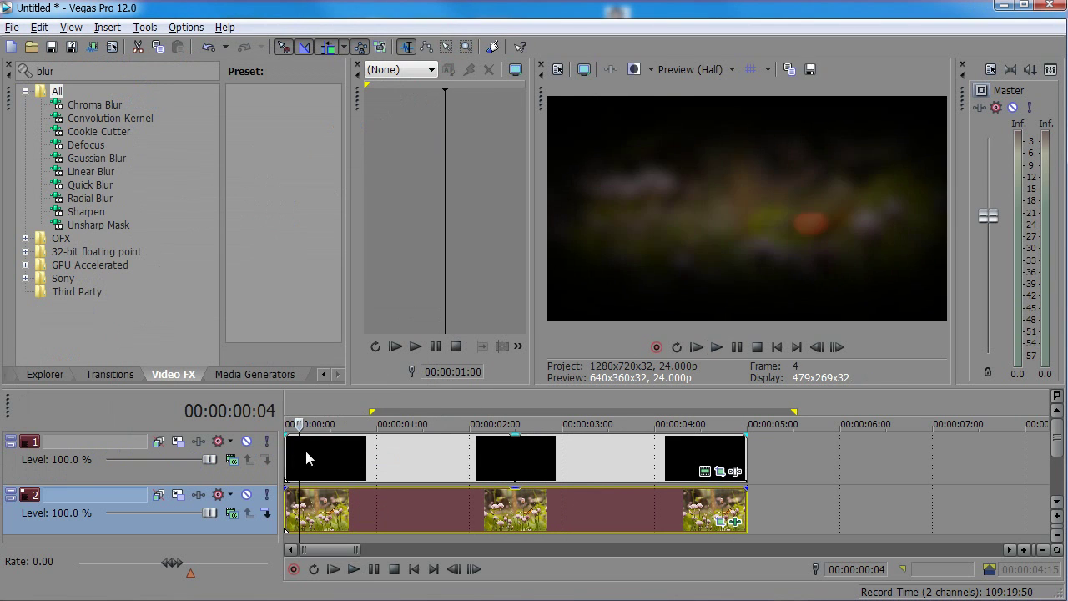
pyautogui.moveTo(301, 456); pyautogui.dragTo(400, 459)
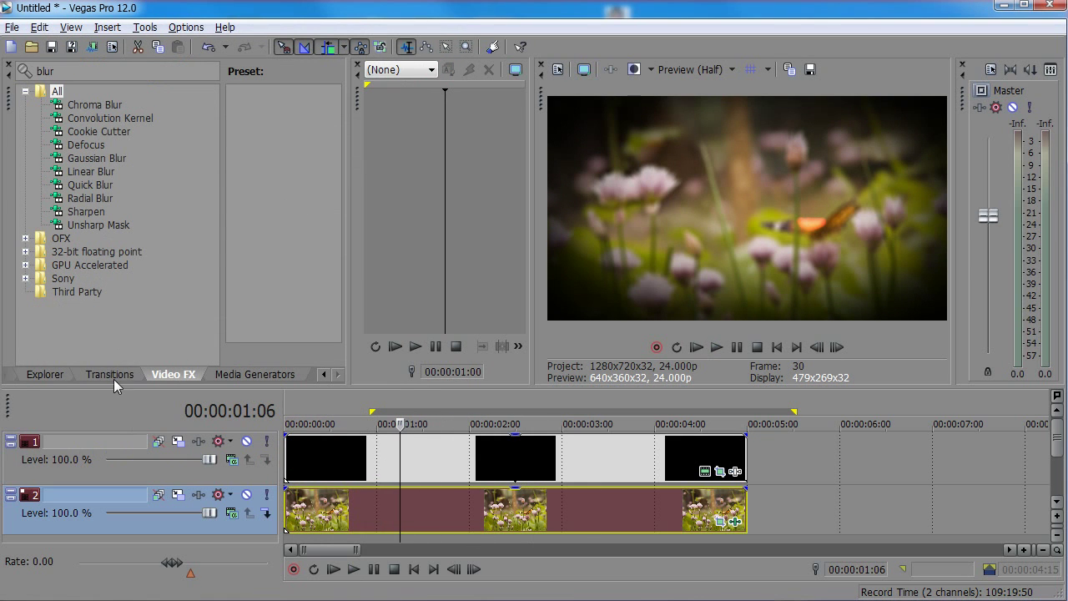
# Review the Solid Color generator and the black event's Pan/Crop mask, including its oval tool and feather setting.
pyautogui.click(259, 376)
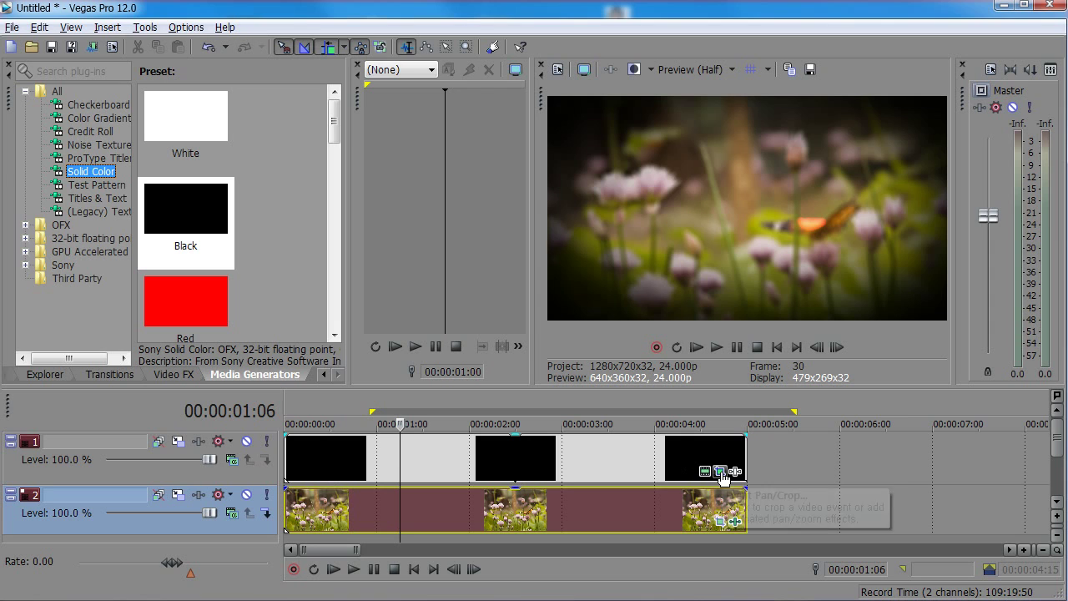
pyautogui.click(721, 474)
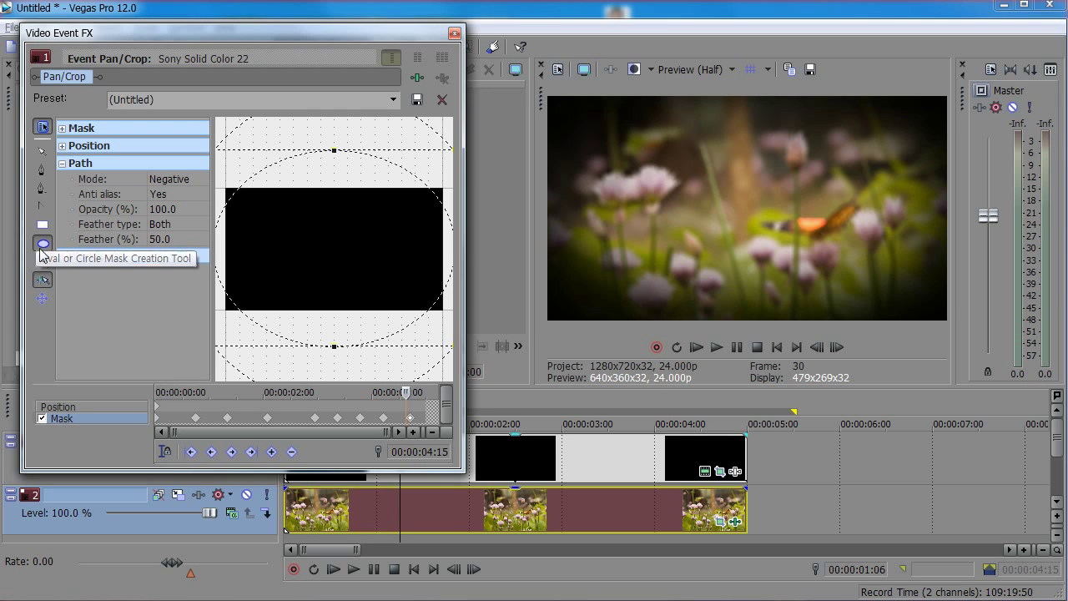
pyautogui.click(42, 242)
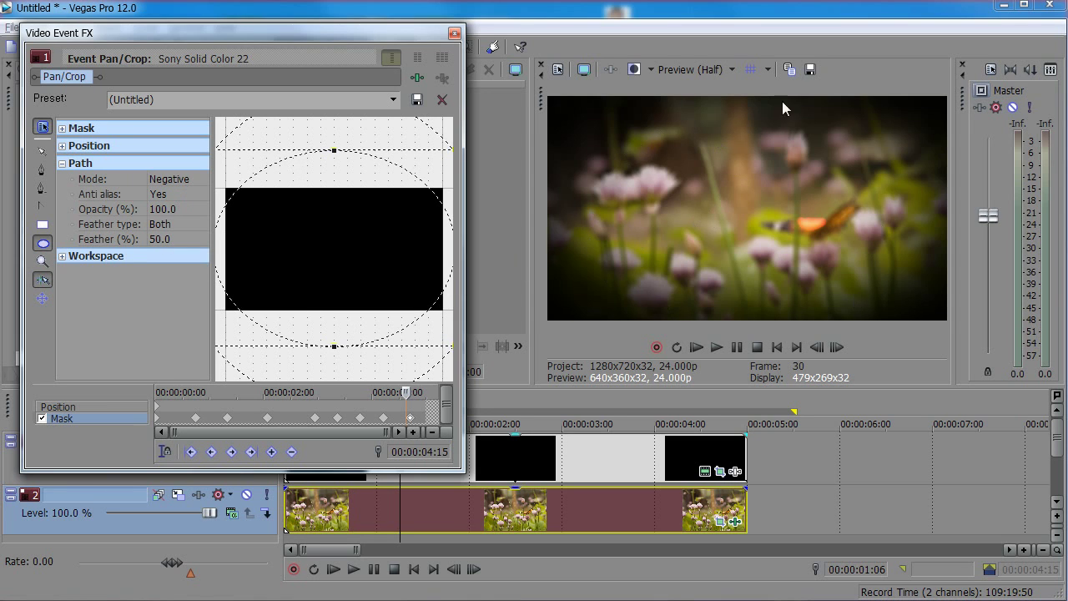
pyautogui.click(192, 241)
pyautogui.click(200, 240)
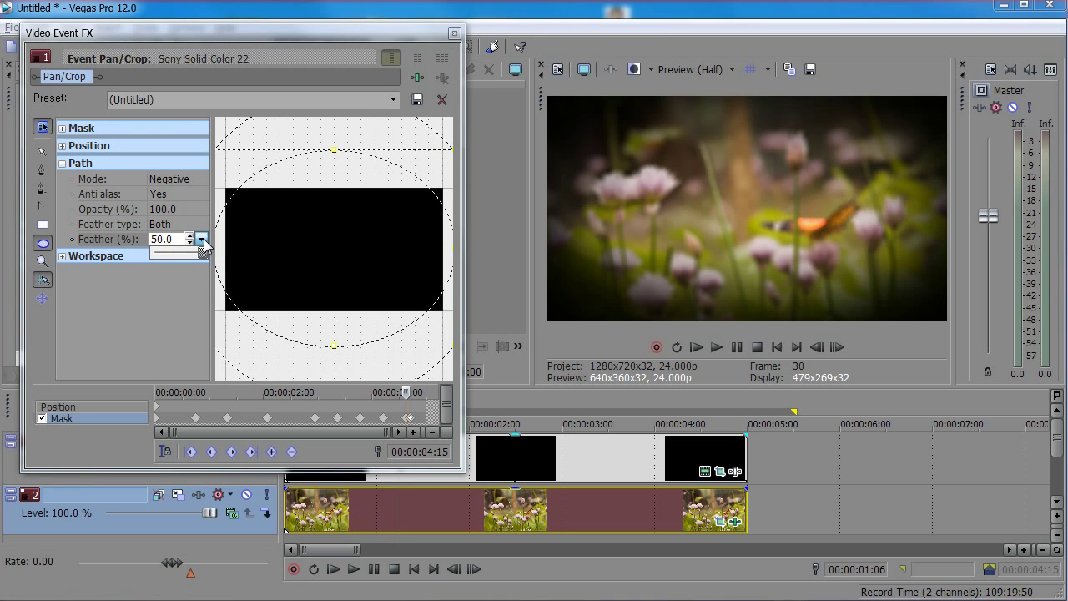
pyautogui.click(187, 298)
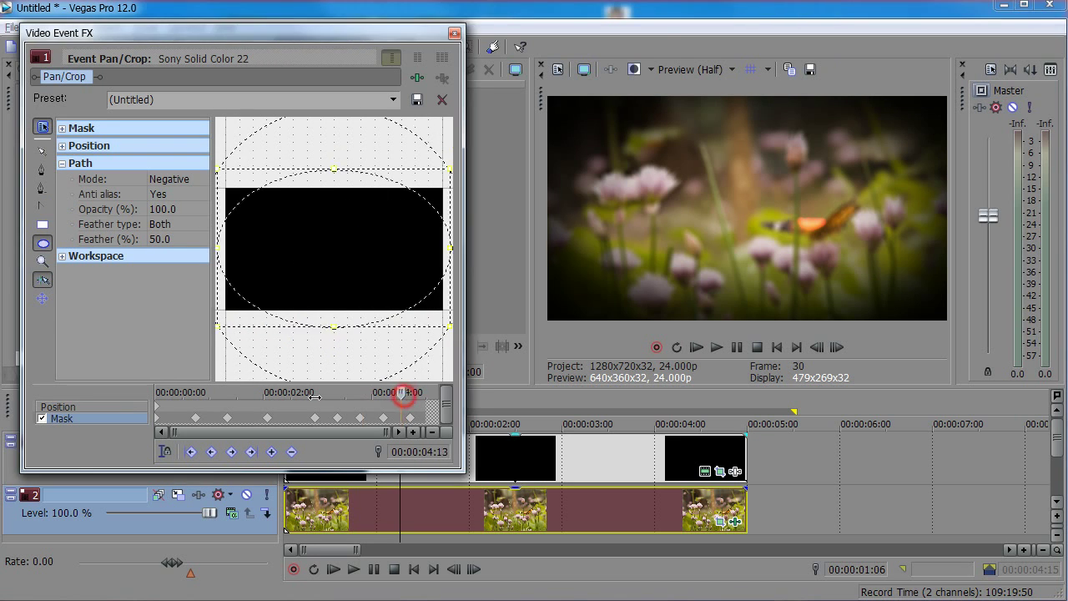
# Try changing the mask oval's height at 00:00:00:21, then undo the change.
pyautogui.moveTo(407, 392); pyautogui.dragTo(67, 403)
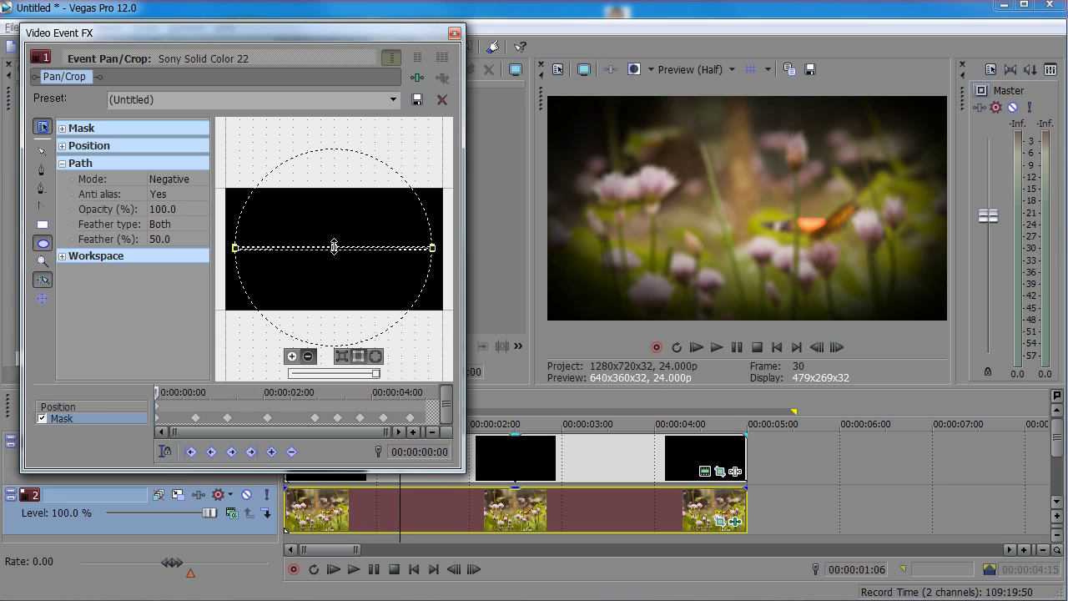
pyautogui.moveTo(162, 392); pyautogui.dragTo(202, 392)
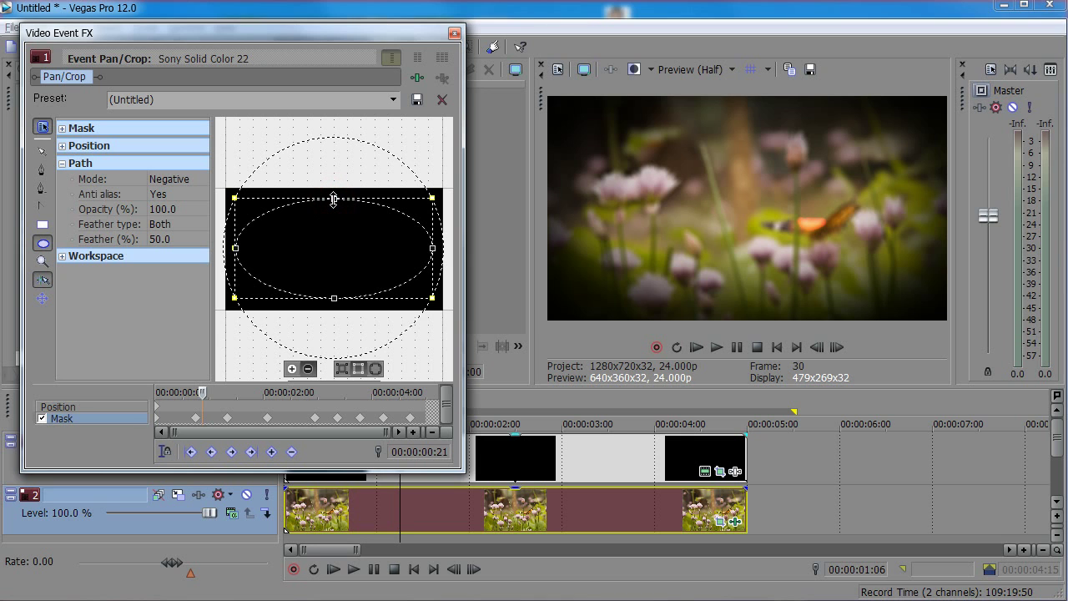
pyautogui.moveTo(334, 198); pyautogui.dragTo(356, 221)
pyautogui.hotkey('ctrl', 'z')
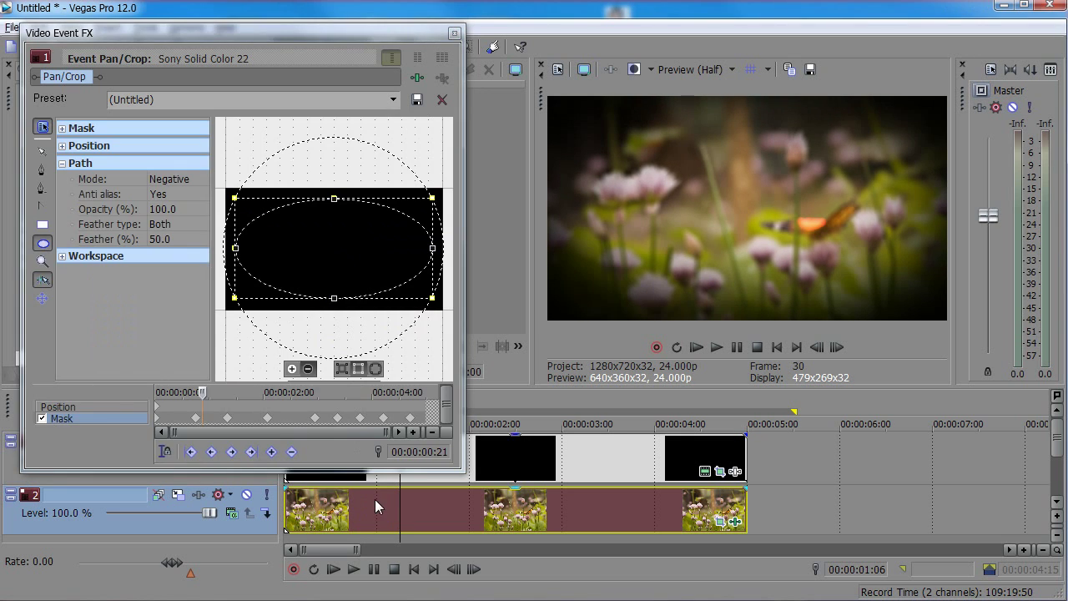
# Return to the sequence start and scrub through the mask keyframes to 00:00:01:09 to examine how the oval opens.
pyautogui.hotkey('ctrl', 'Home')
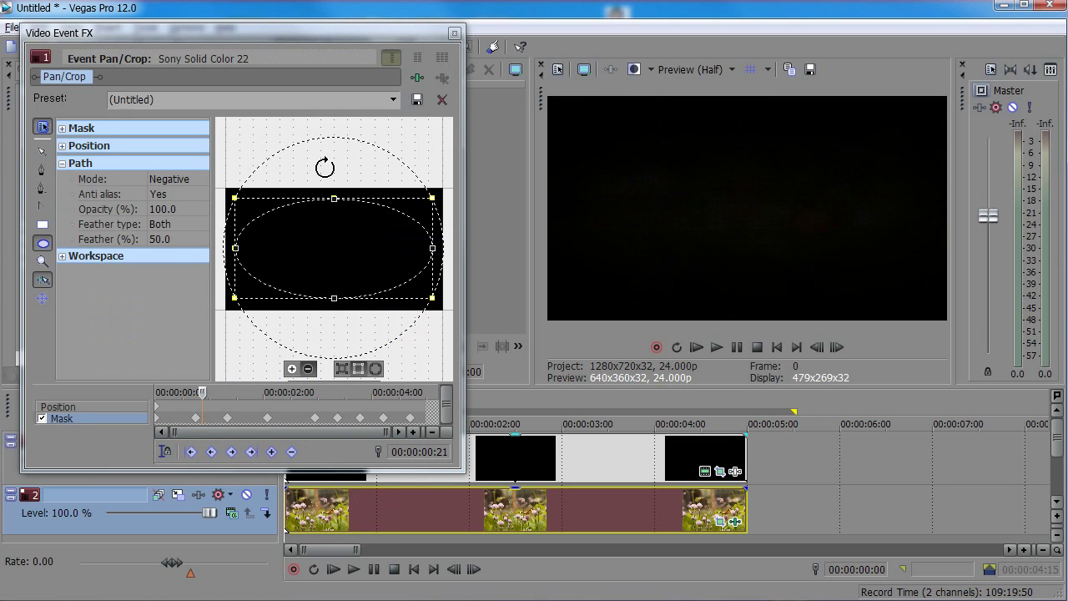
pyautogui.moveTo(202, 392); pyautogui.dragTo(135, 397)
pyautogui.press('space')
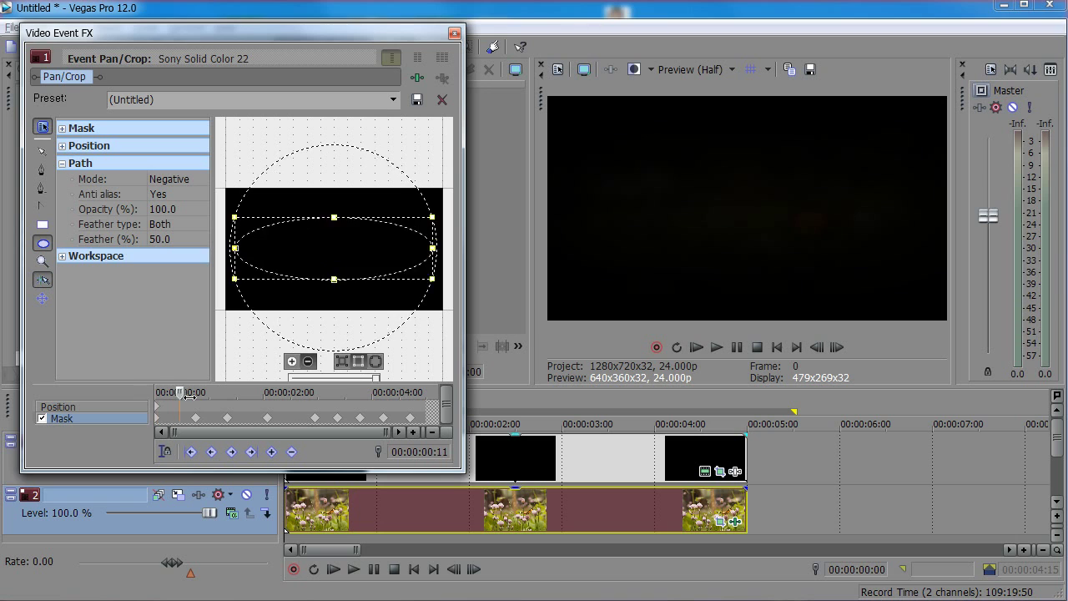
pyautogui.press('space')
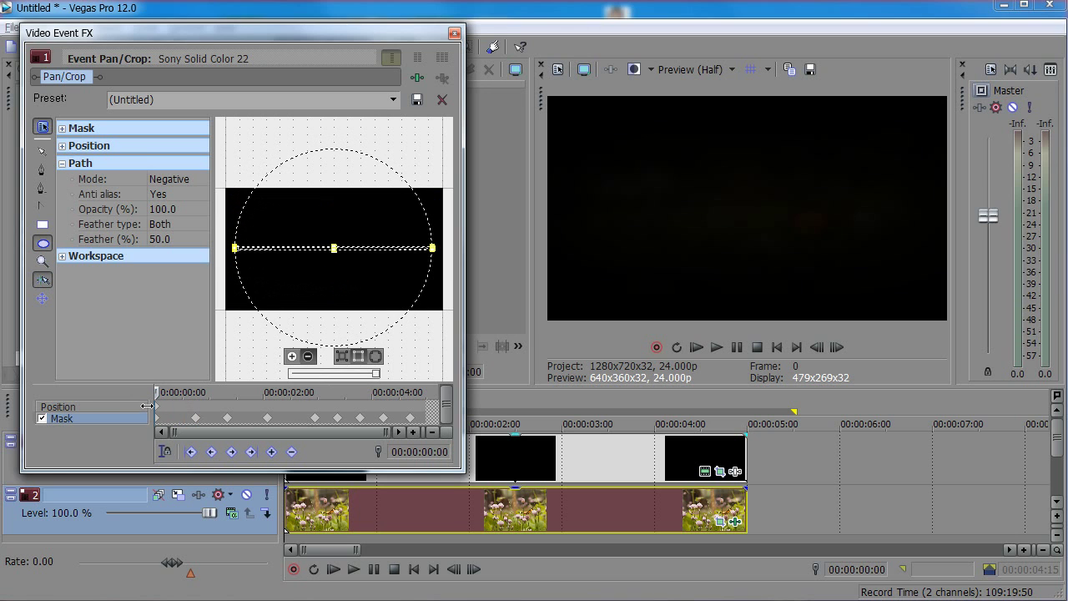
pyautogui.moveTo(147, 406); pyautogui.dragTo(194, 404)
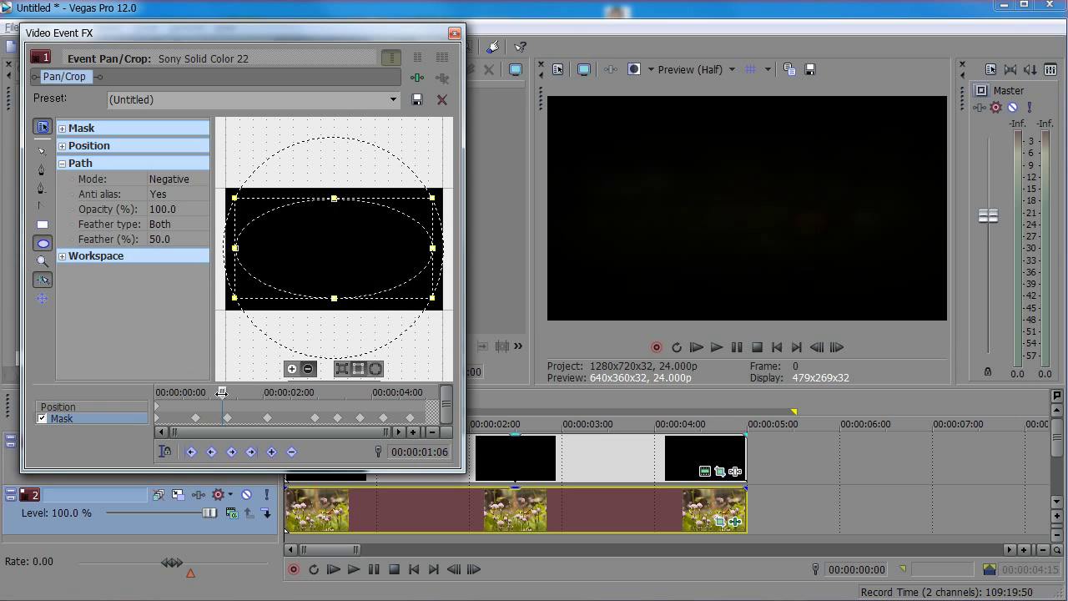
pyautogui.click(190, 405)
pyautogui.moveTo(189, 405); pyautogui.dragTo(229, 403)
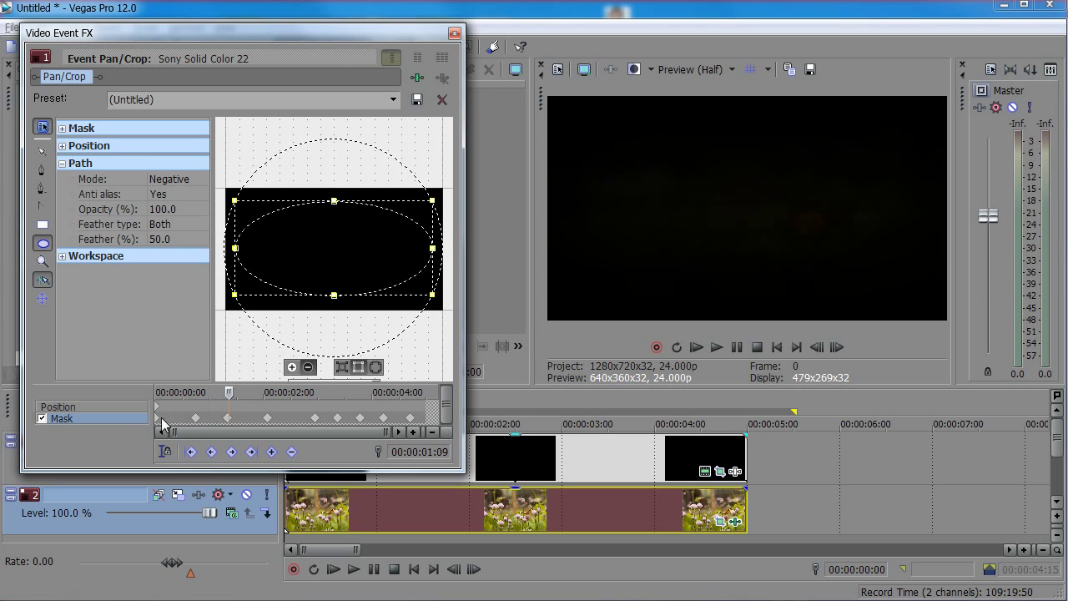
# Scrub the mask keyframes around 00:00:02:02 and 00:00:01:02, then through to 00:00:04:17, to examine how the oval closes and reopens.
pyautogui.moveTo(230, 391); pyautogui.dragTo(267, 392)
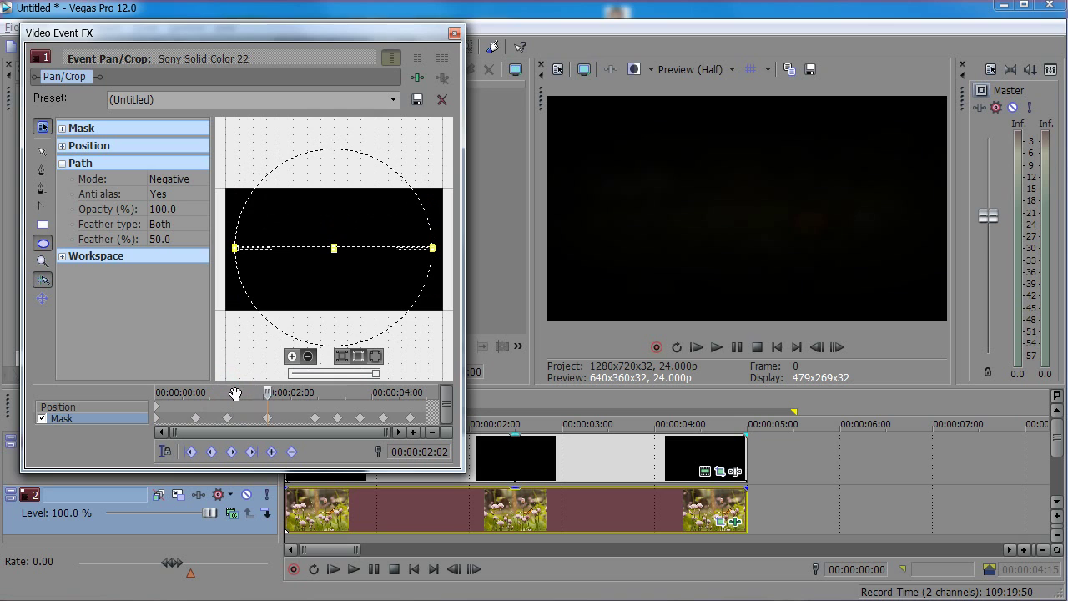
pyautogui.click(283, 257)
pyautogui.moveTo(267, 393); pyautogui.dragTo(213, 415)
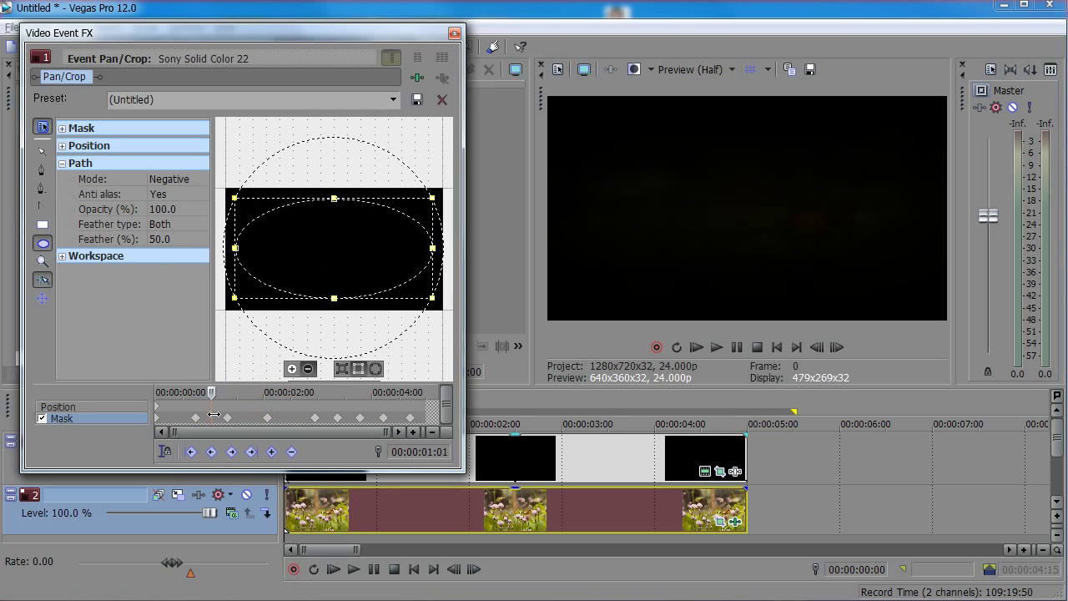
pyautogui.click(343, 250)
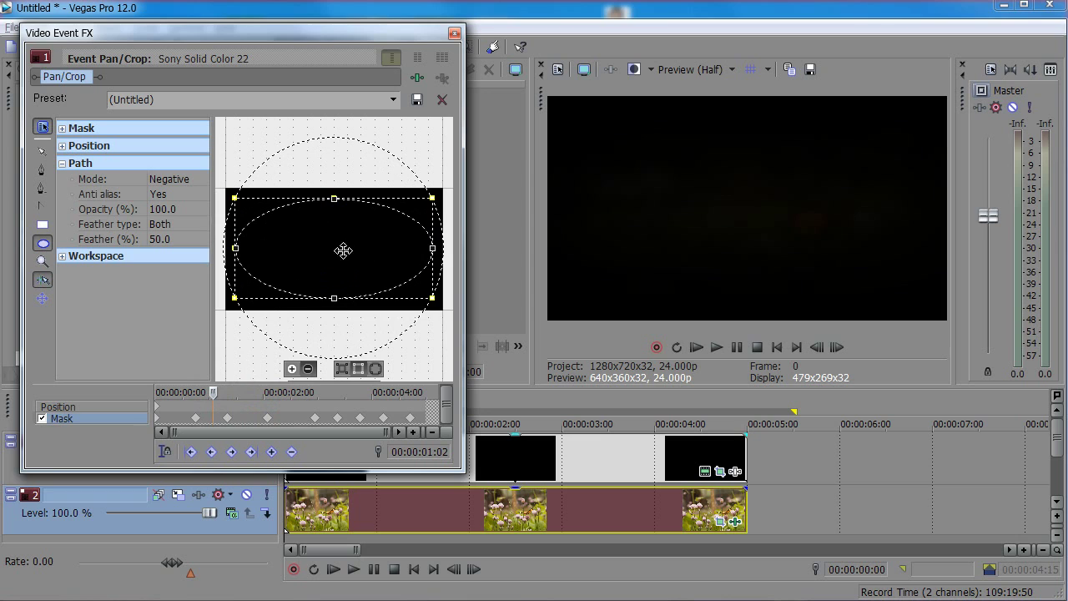
pyautogui.click(196, 423)
pyautogui.moveTo(197, 392); pyautogui.dragTo(410, 409)
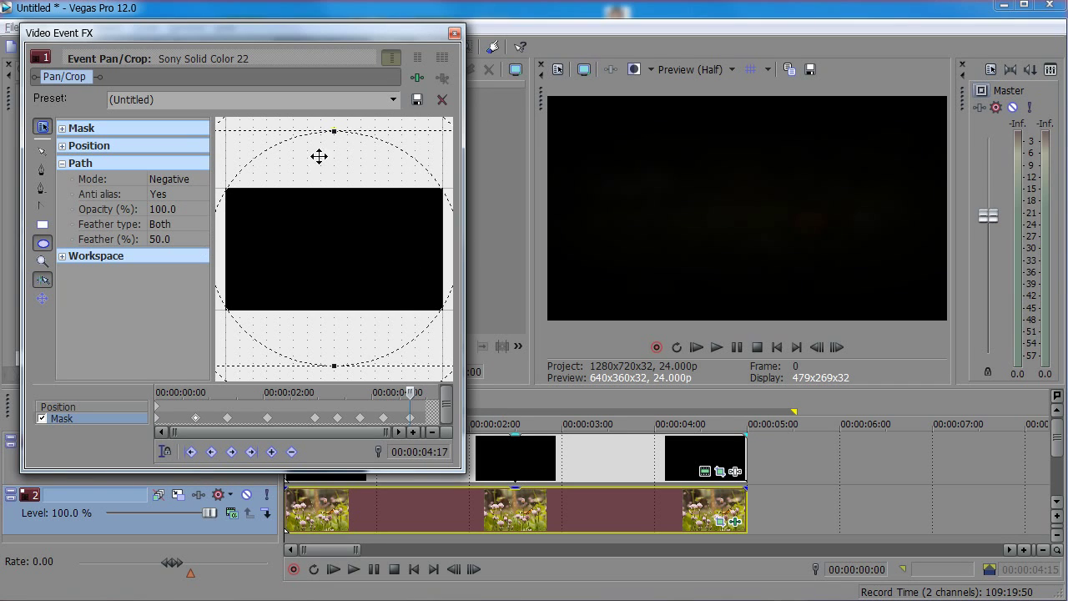
# Close the Pan/Crop settings, then play and scrub the sequence from its start to 00:00:03:06 to check the blinking mask.
pyautogui.click(453, 34)
pyautogui.click(299, 424)
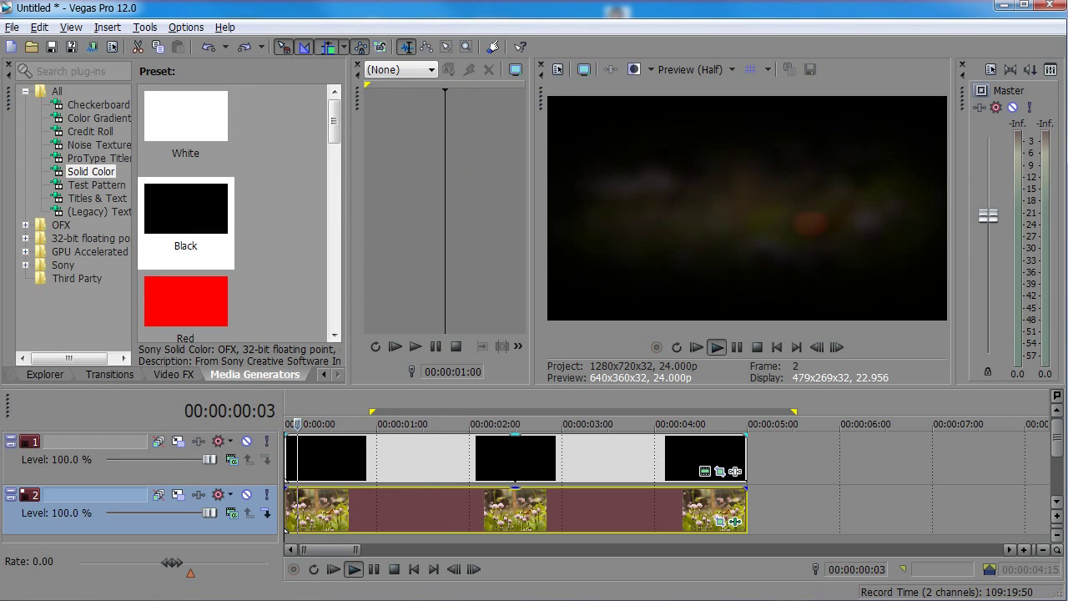
pyautogui.moveTo(302, 424); pyautogui.dragTo(585, 492)
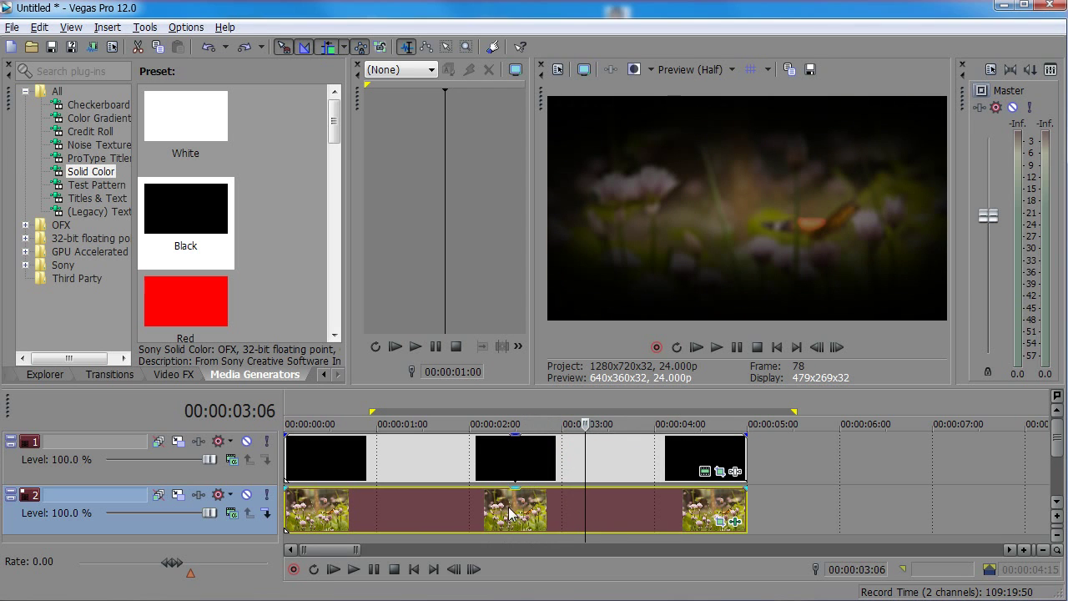
# Review the Defocus effect and its presets, then open the photo event's Defocus settings to examine the Radius keyframes.
pyautogui.click(162, 374)
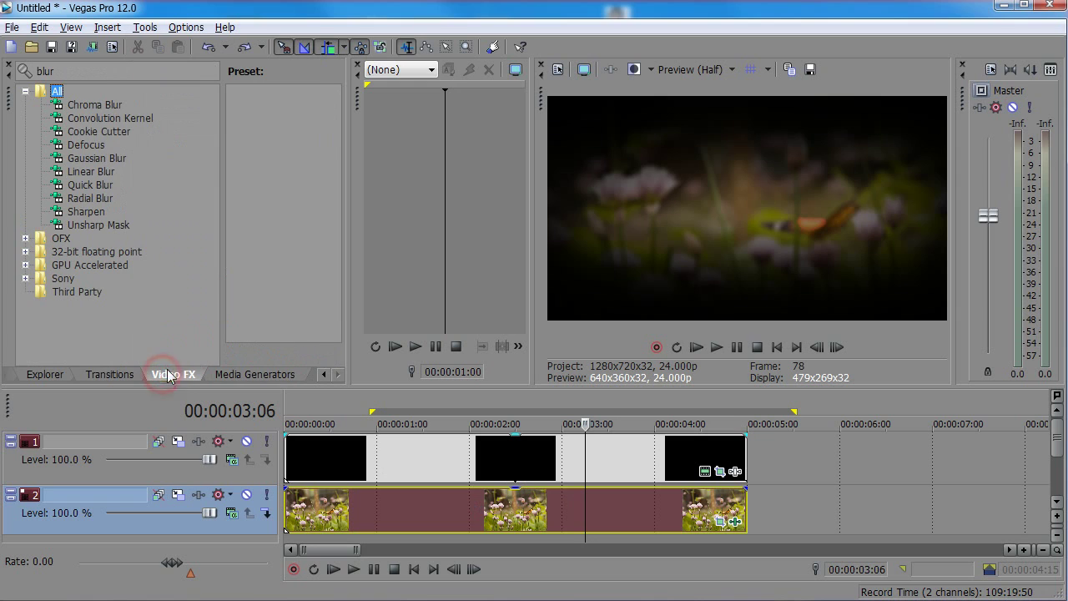
pyautogui.click(88, 158)
pyautogui.click(86, 146)
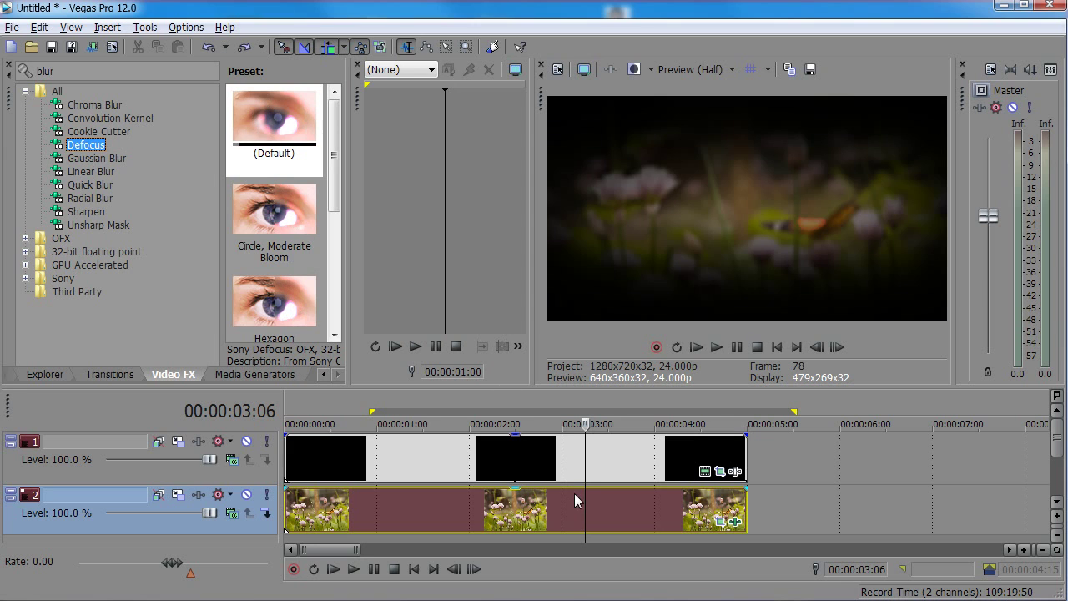
pyautogui.moveTo(274, 117); pyautogui.dragTo(726, 514)
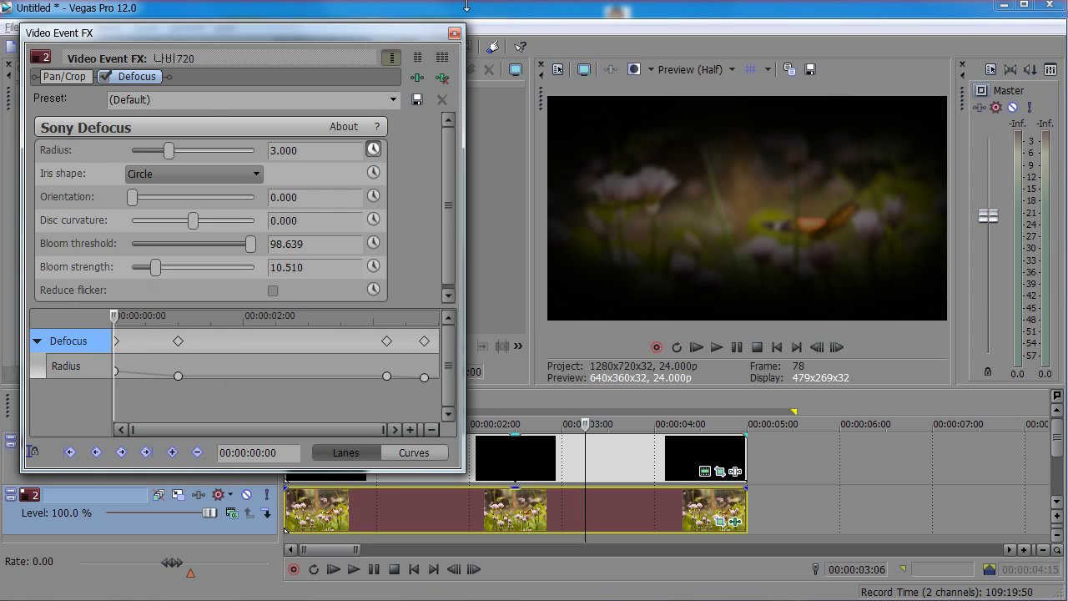
pyautogui.moveTo(410, 41); pyautogui.dragTo(456, 94)
pyautogui.moveTo(517, 76); pyautogui.dragTo(393, 72)
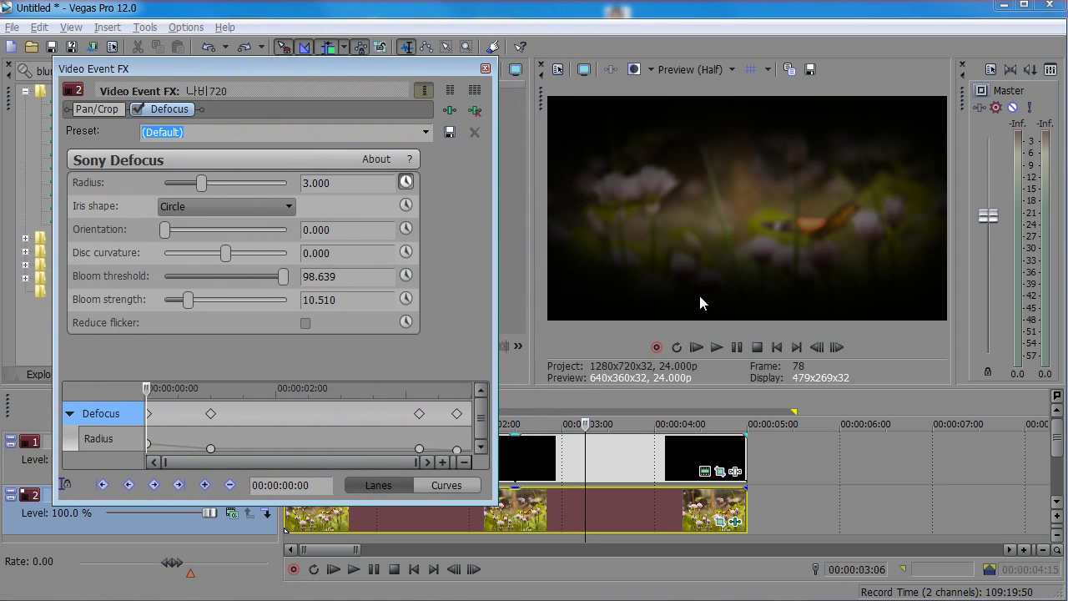